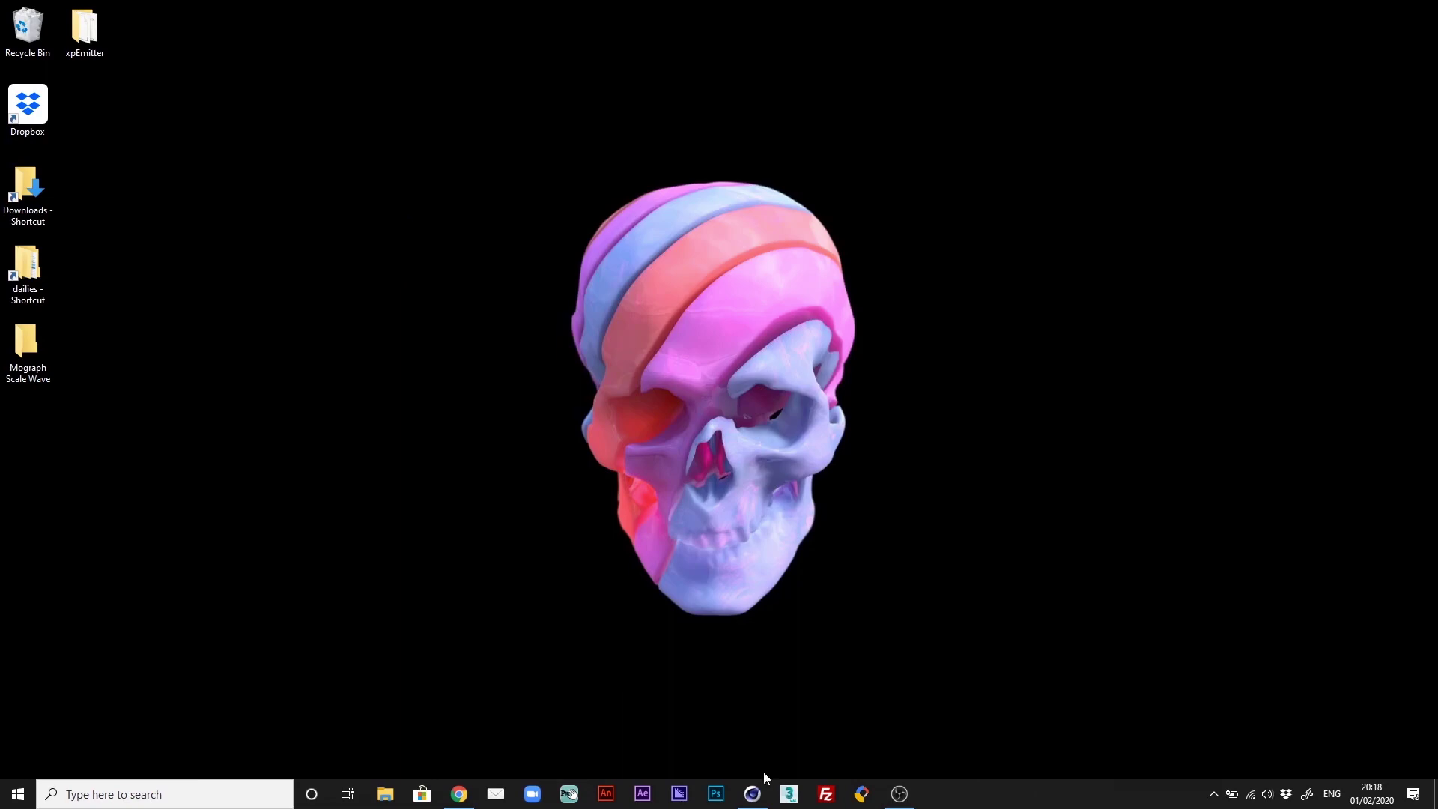
# Watch the gold diamond tiles reference video on Instagram, then hide the browser
pyautogui.click(462, 795)
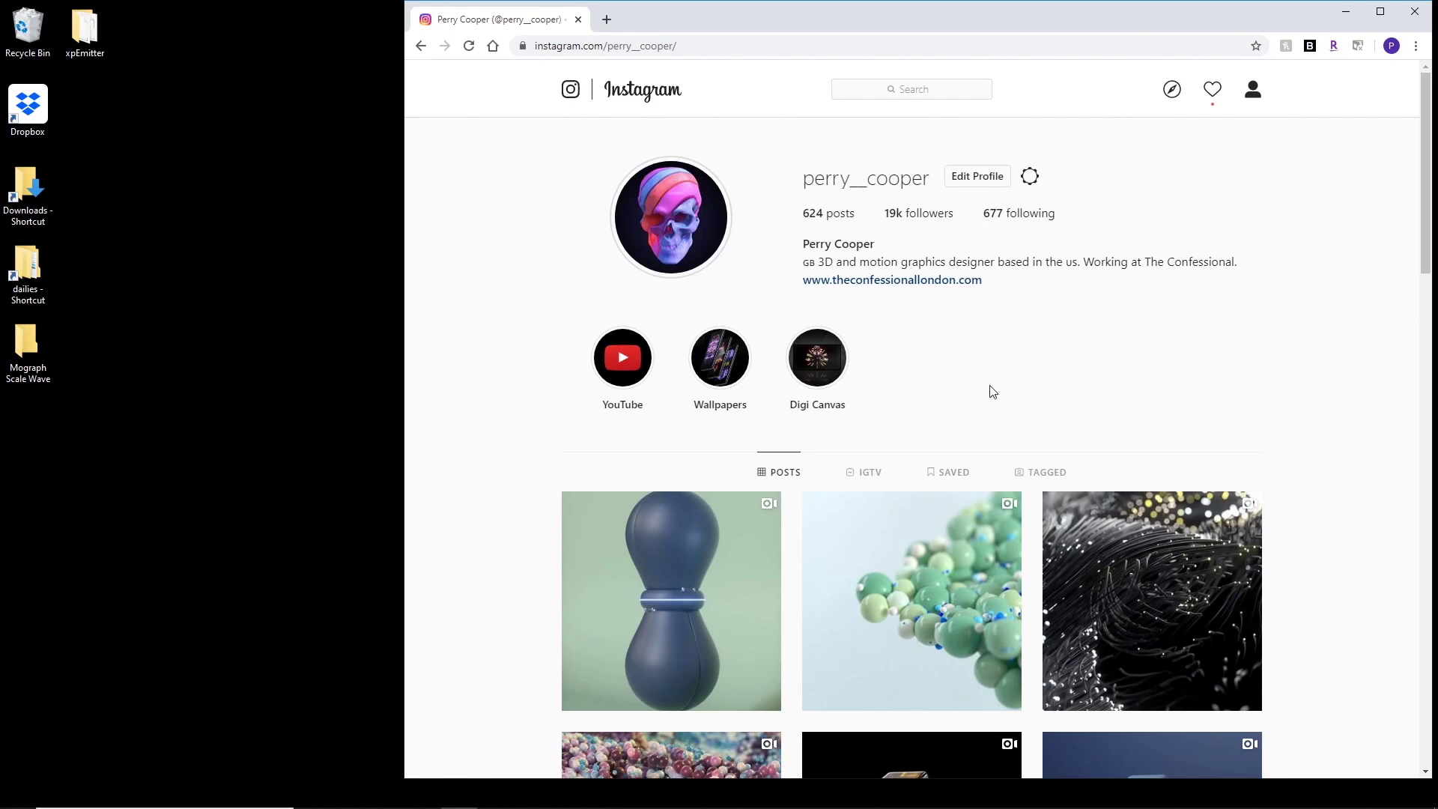
pyautogui.scroll(-6, 991, 411)
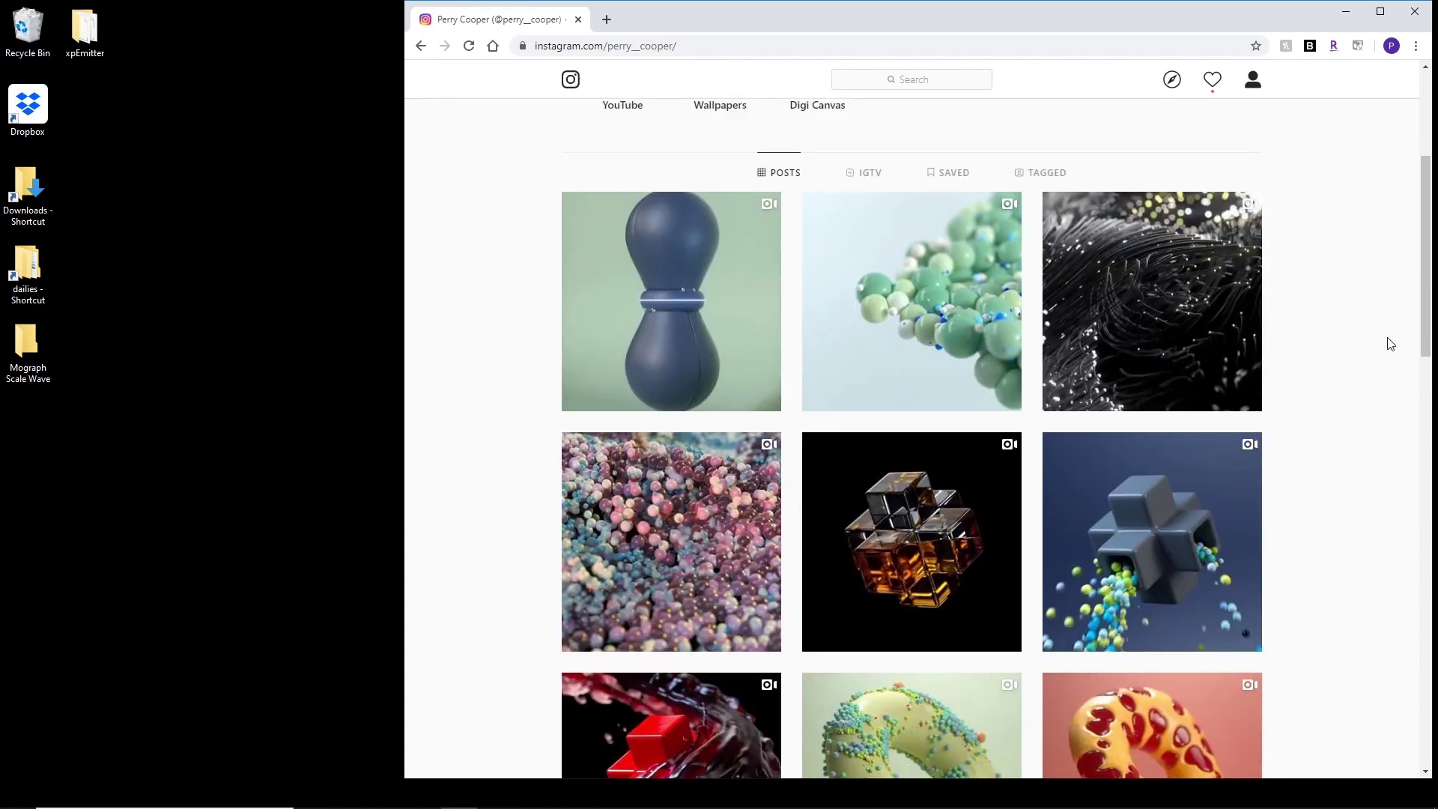
pyautogui.scroll(-2, 1312, 356)
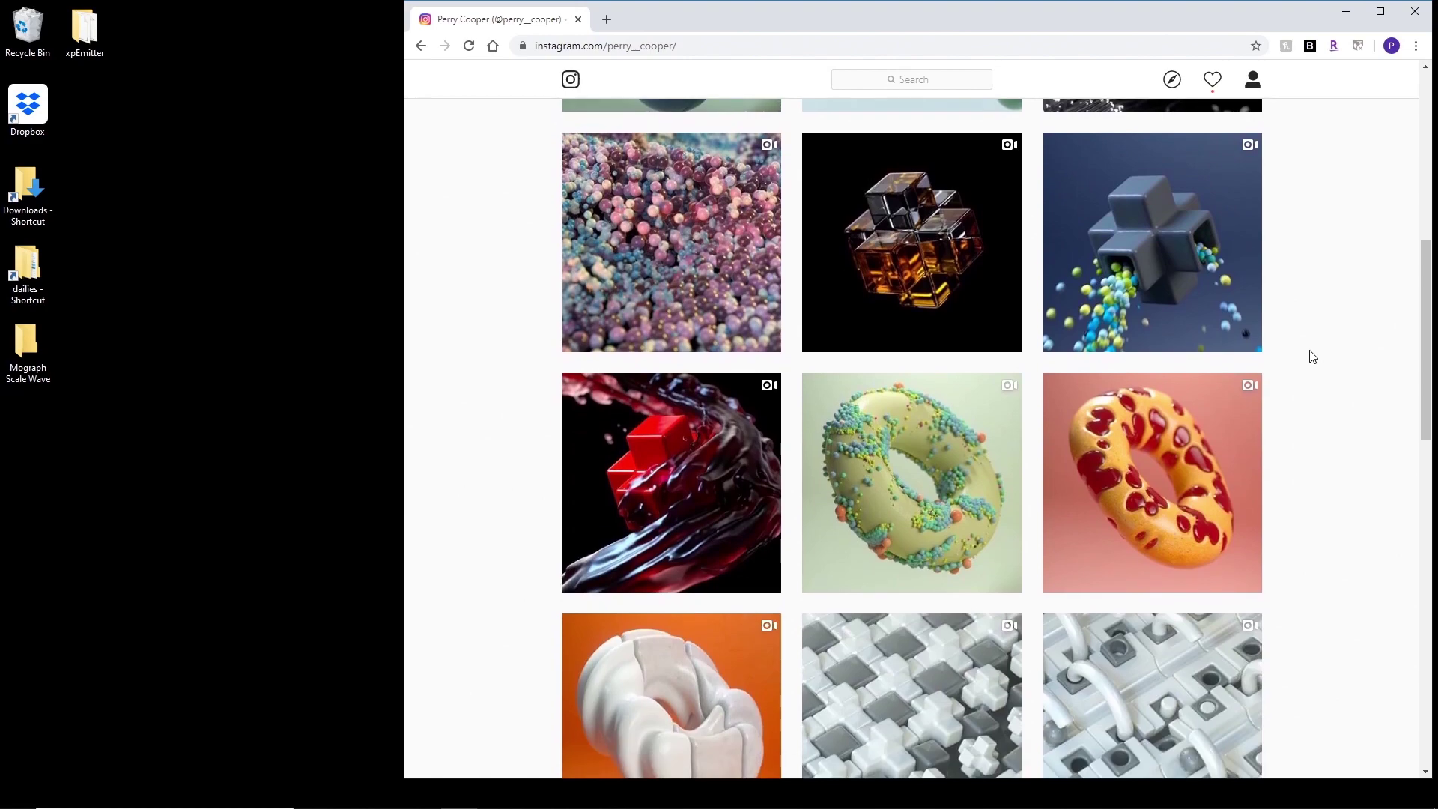
pyautogui.scroll(-5, 1312, 356)
pyautogui.scroll(-10, 1312, 357)
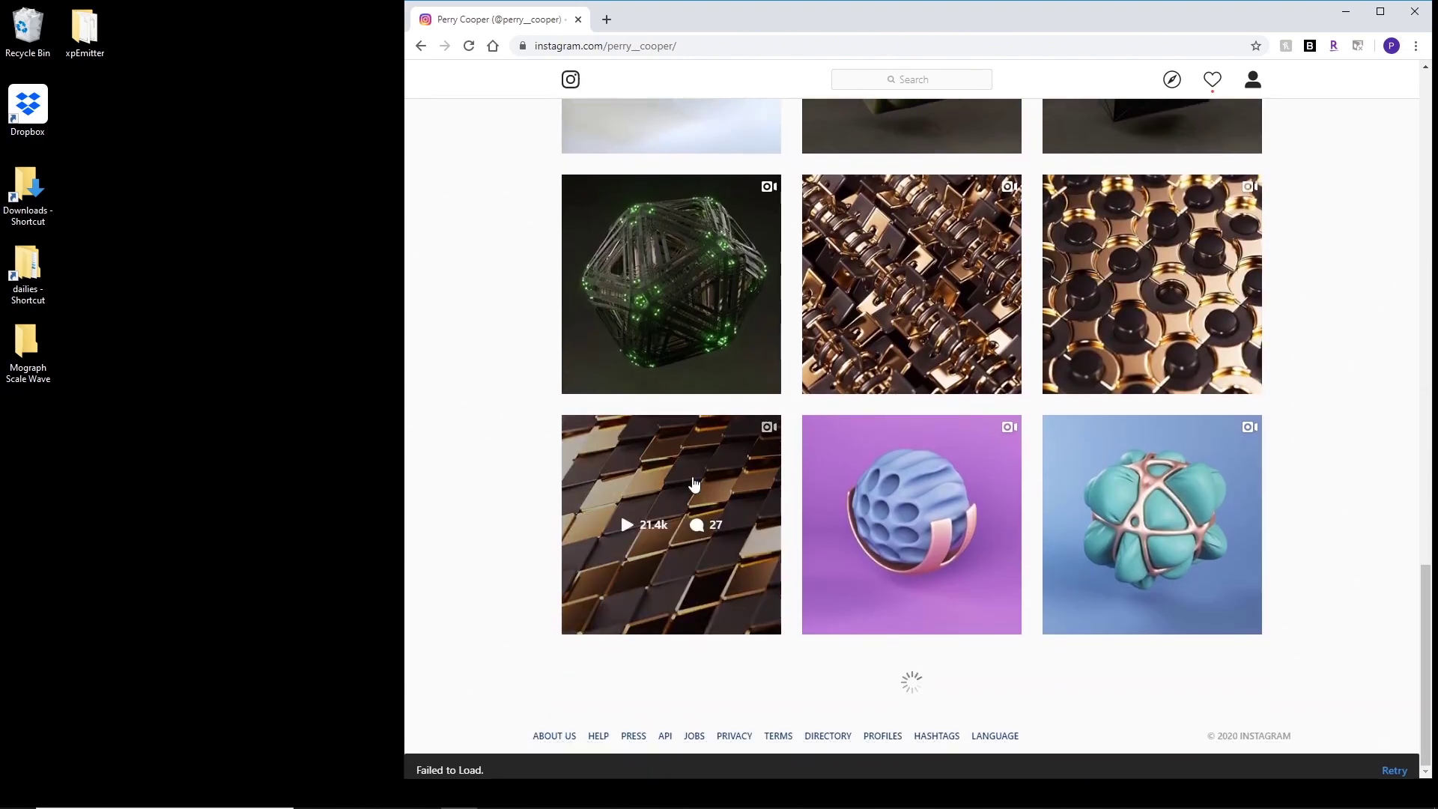
pyautogui.click(622, 511)
pyautogui.click(813, 416)
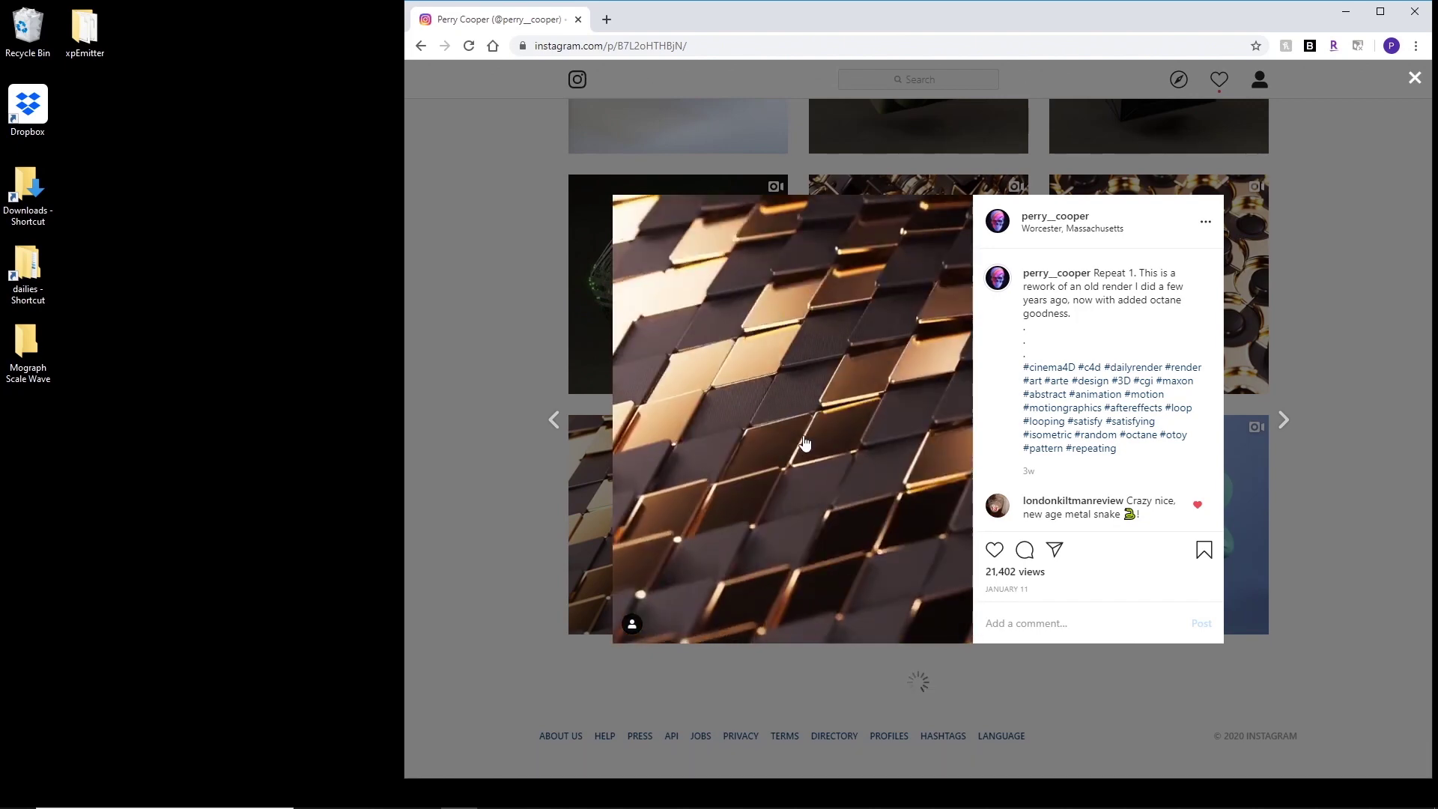
pyautogui.click(786, 392)
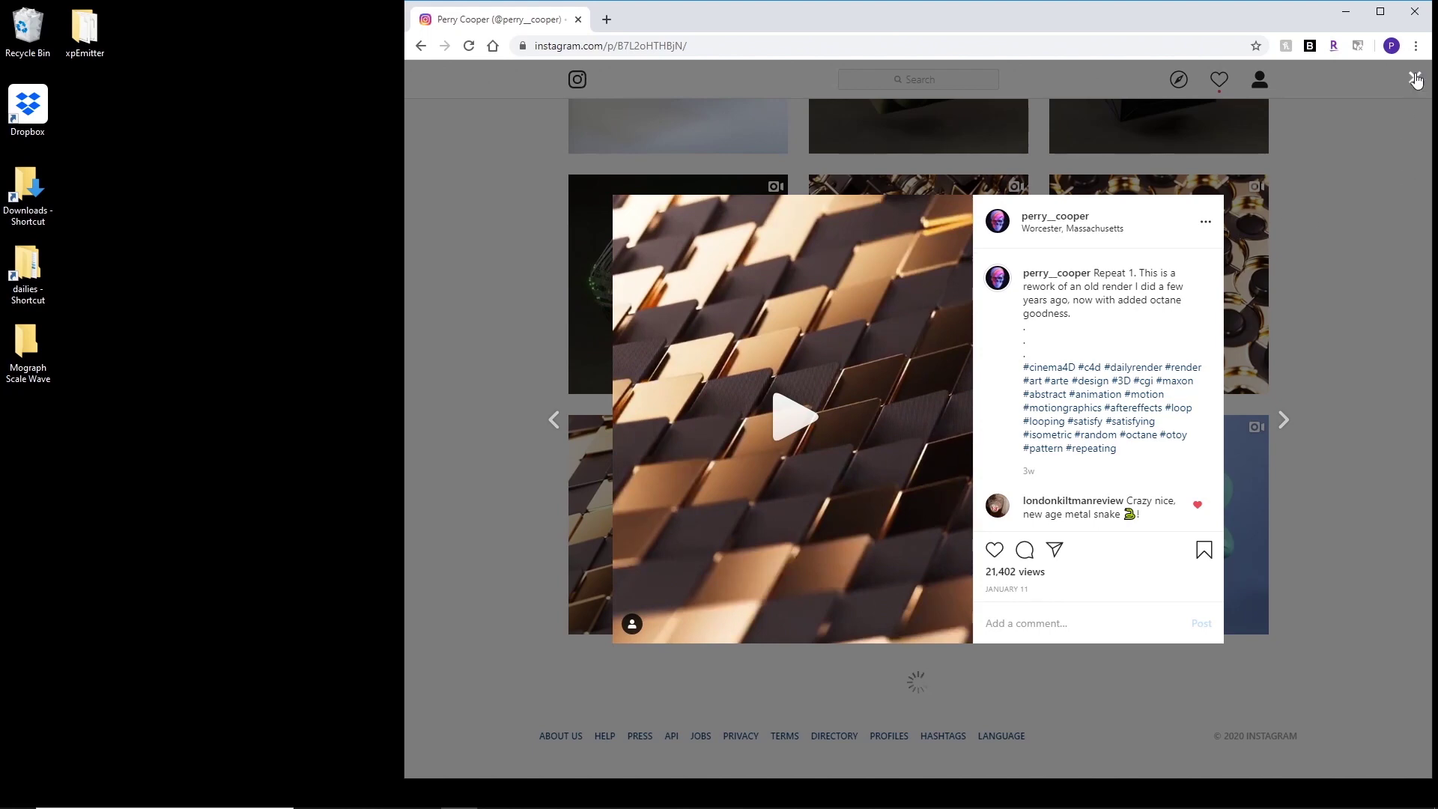
pyautogui.click(1356, 12)
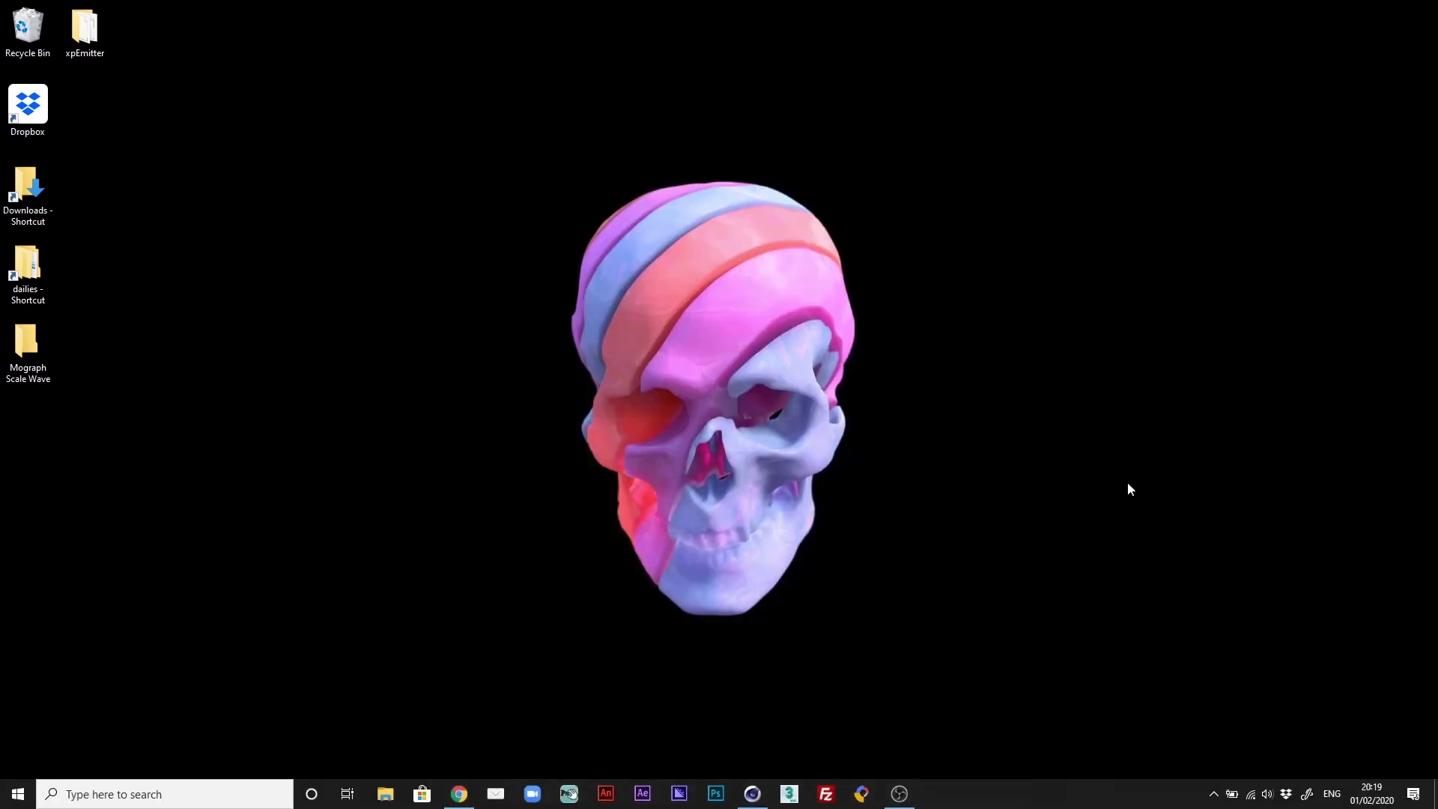
# Add a 200 by 100 cm 4-Side diamond spline with its Plane set to XZ
pyautogui.click(752, 794)
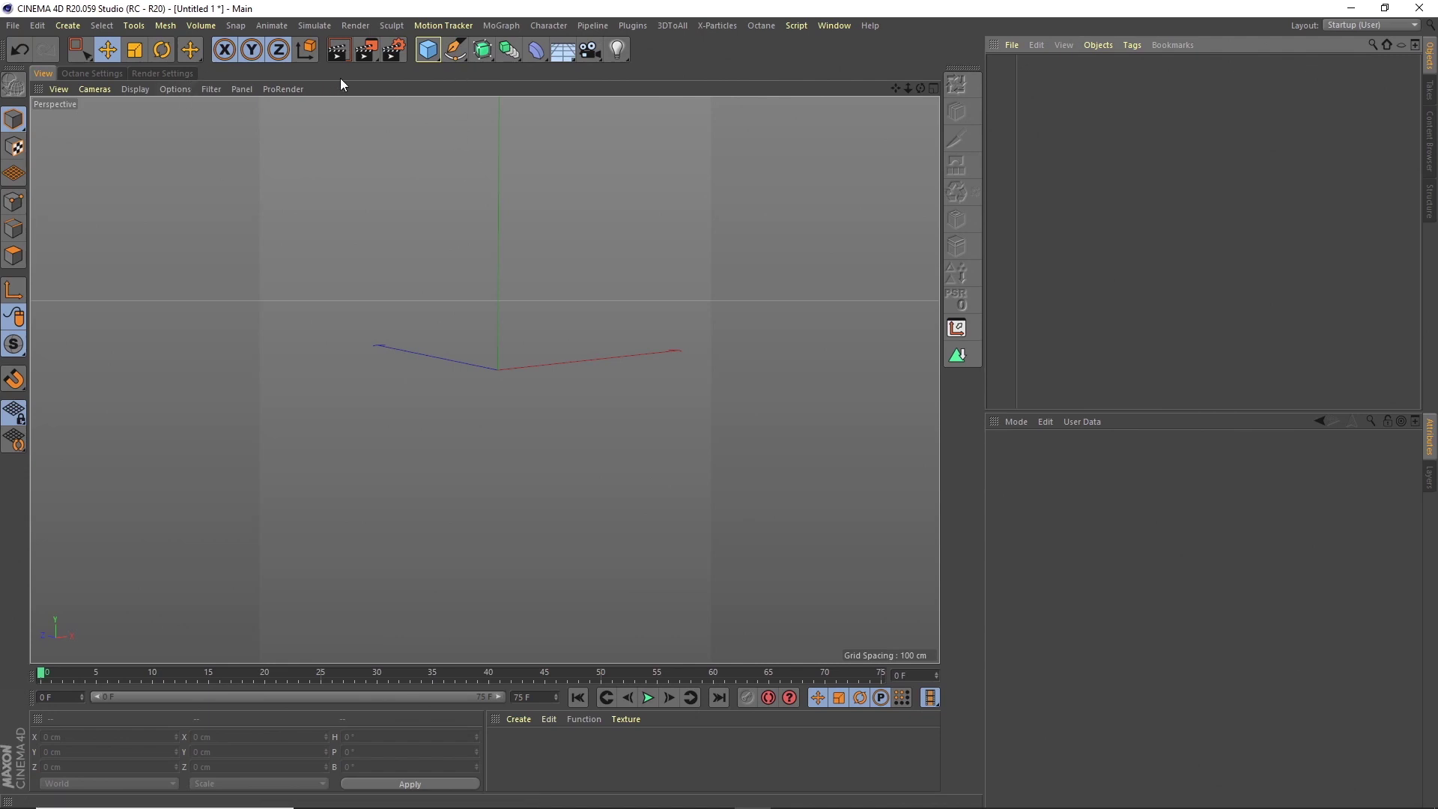
pyautogui.moveTo(455, 49); pyautogui.dragTo(720, 153)
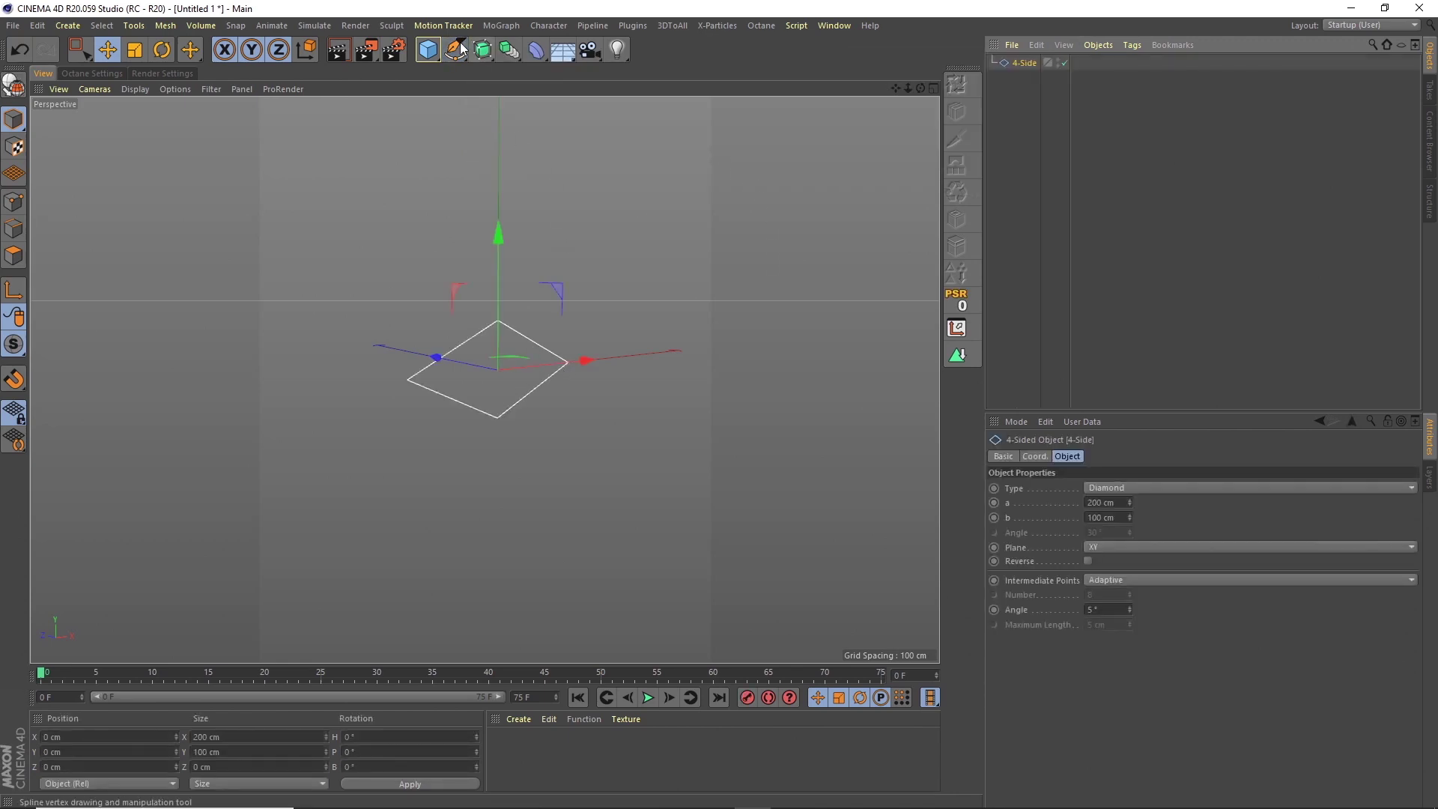
pyautogui.moveTo(454, 49); pyautogui.dragTo(720, 229)
pyautogui.scroll(3, 496, 358)
pyautogui.scroll(-5, 554, 367)
pyautogui.scroll(-1, 517, 383)
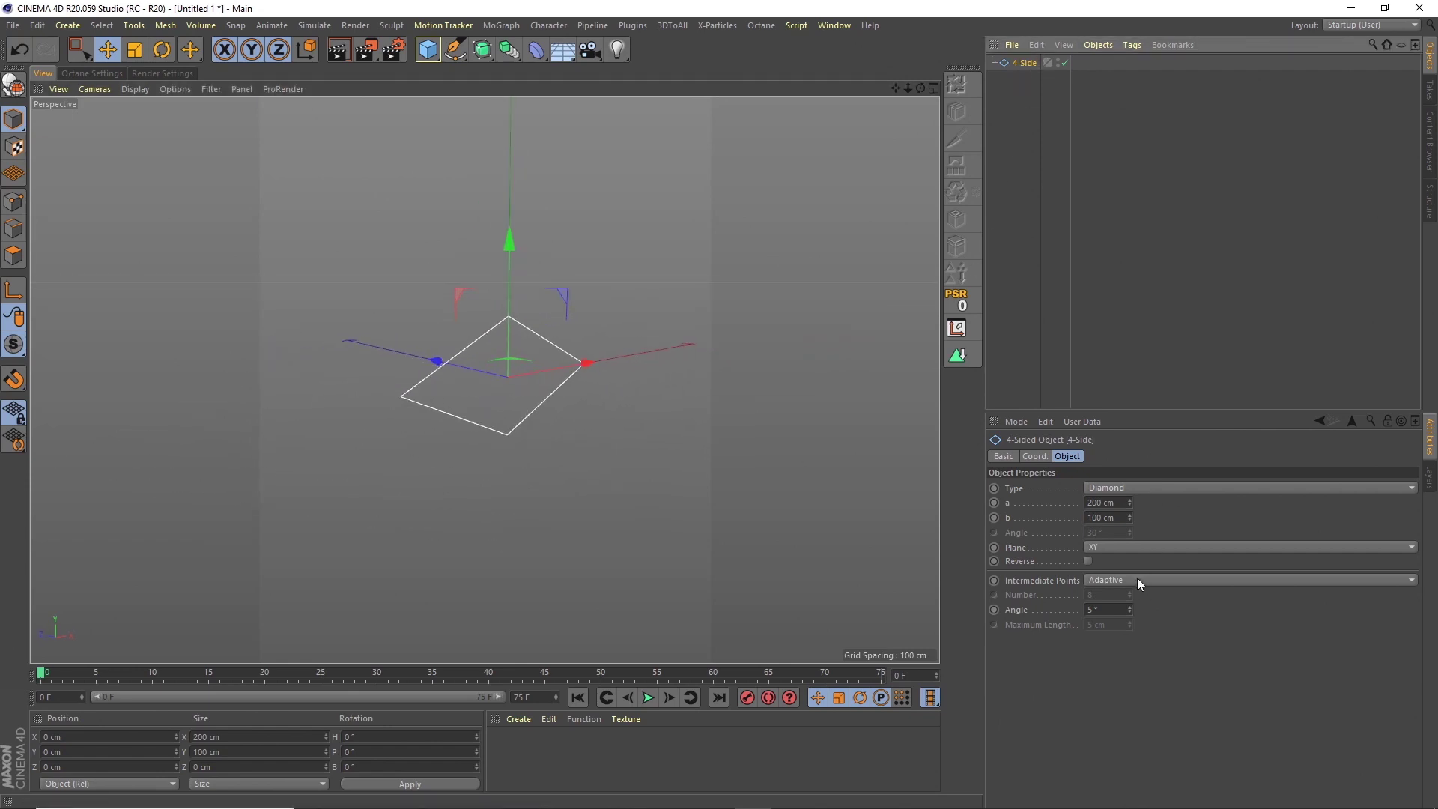
pyautogui.click(1113, 542)
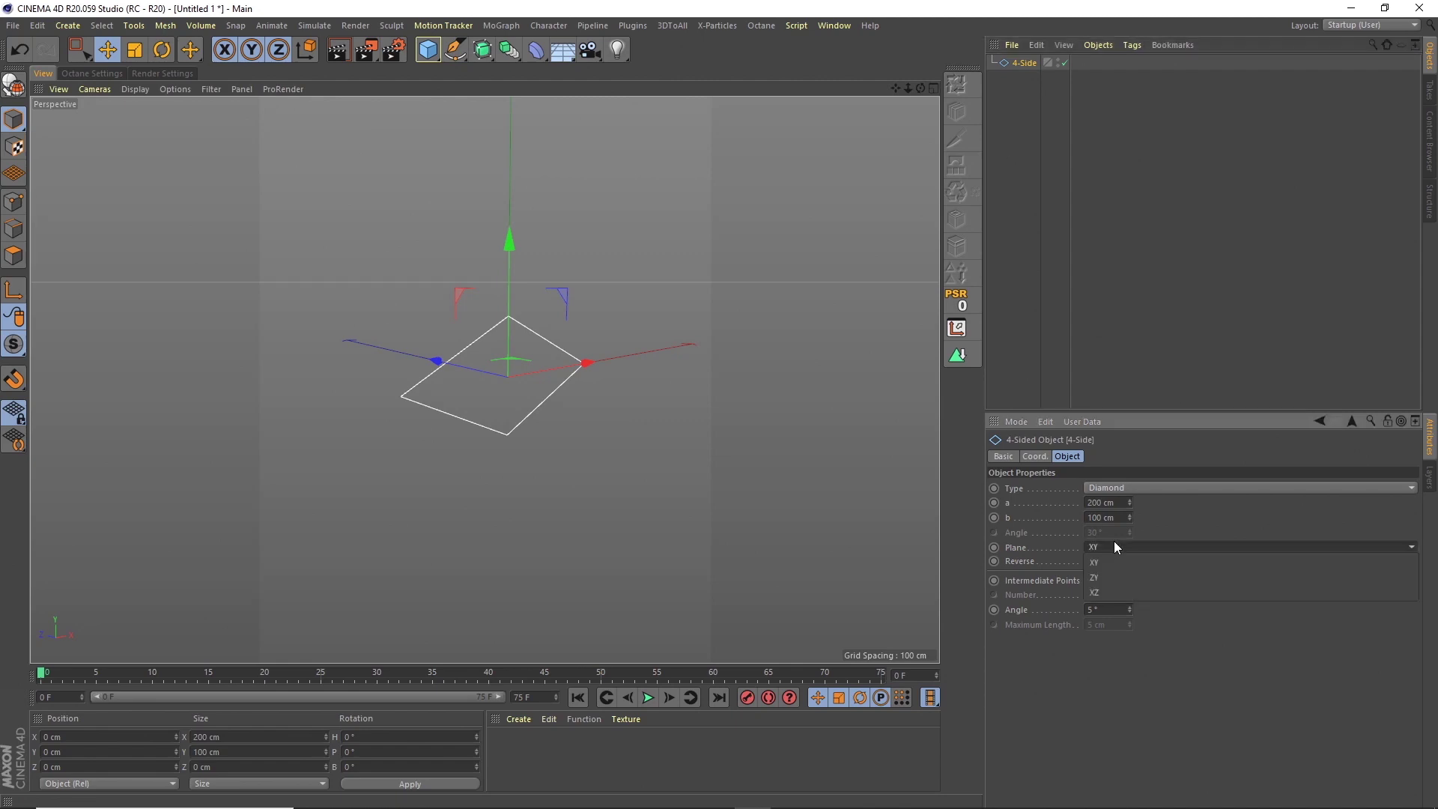
pyautogui.click(1107, 591)
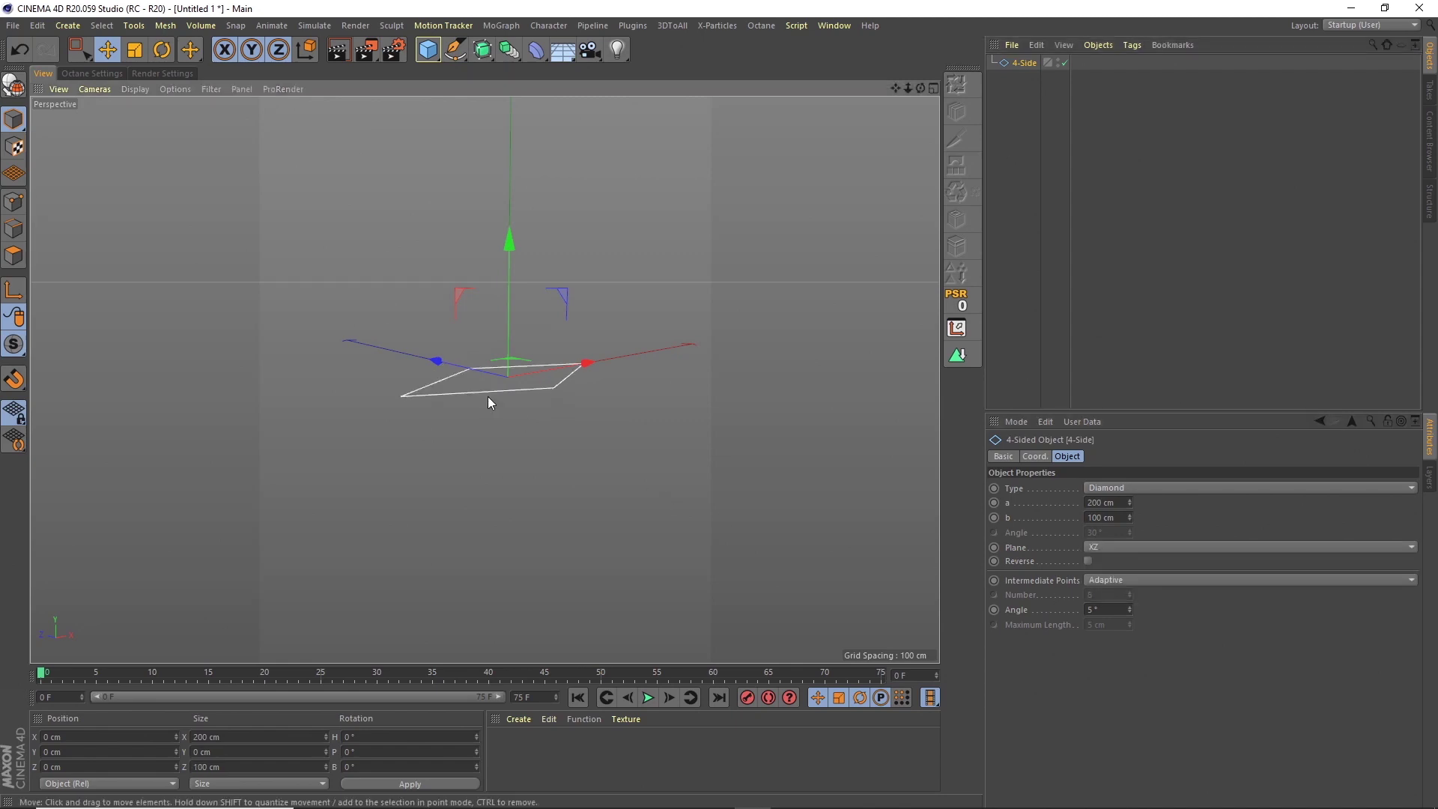
pyautogui.keyDown('alt'); pyautogui.moveTo(488, 397); pyautogui.dragTo(475, 445); pyautogui.keyUp('alt')
pyautogui.keyDown('alt'); pyautogui.moveTo(572, 390); pyautogui.dragTo(556, 406); pyautogui.keyUp('alt')
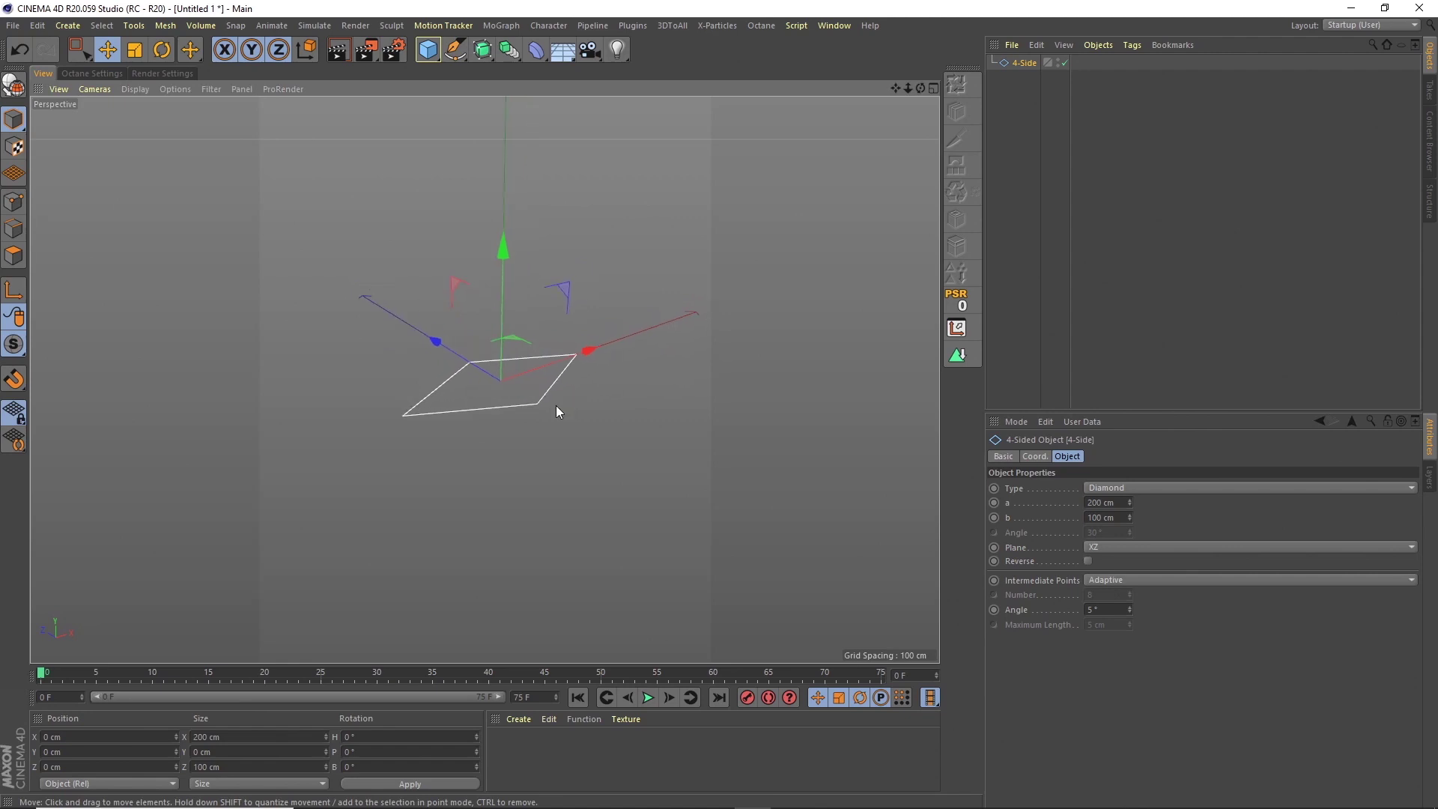
# Make the diamond spline editable and select all four corner points
pyautogui.click(9, 91)
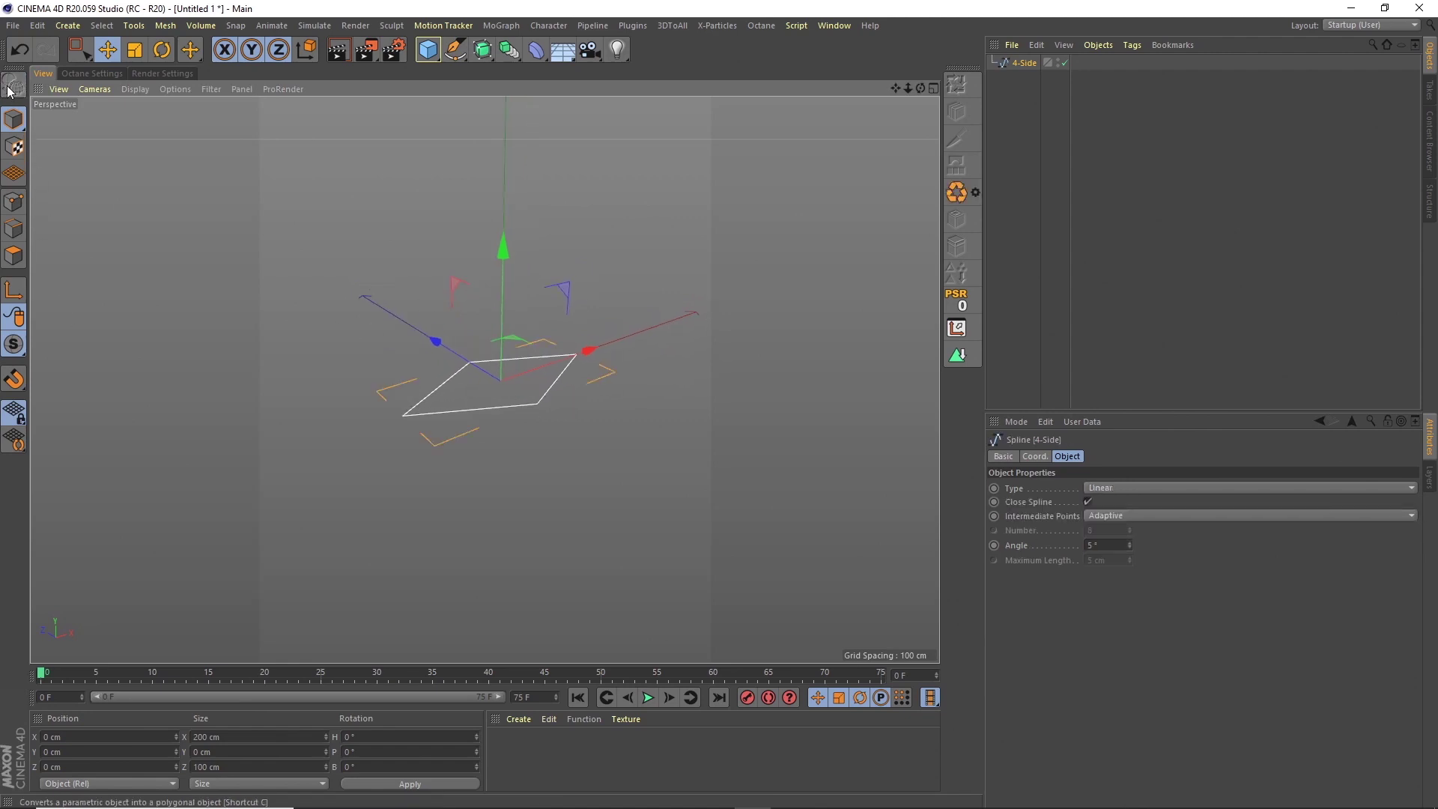
pyautogui.click(14, 200)
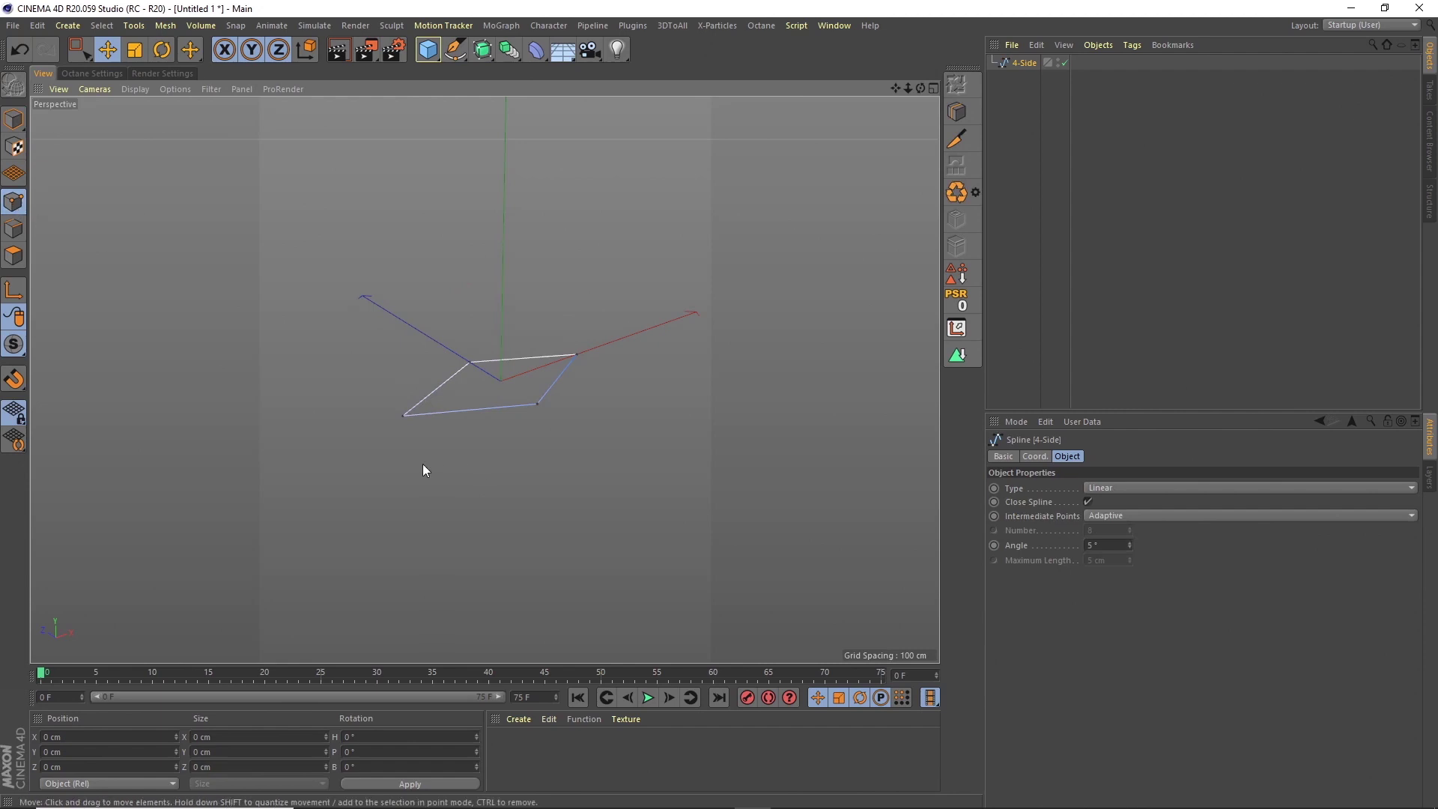
pyautogui.hotkey('ctrl', 'a')
# Chamfer the selected corners by 7.22 cm using the Chamfer command
pyautogui.hotkey('shift', 'c')
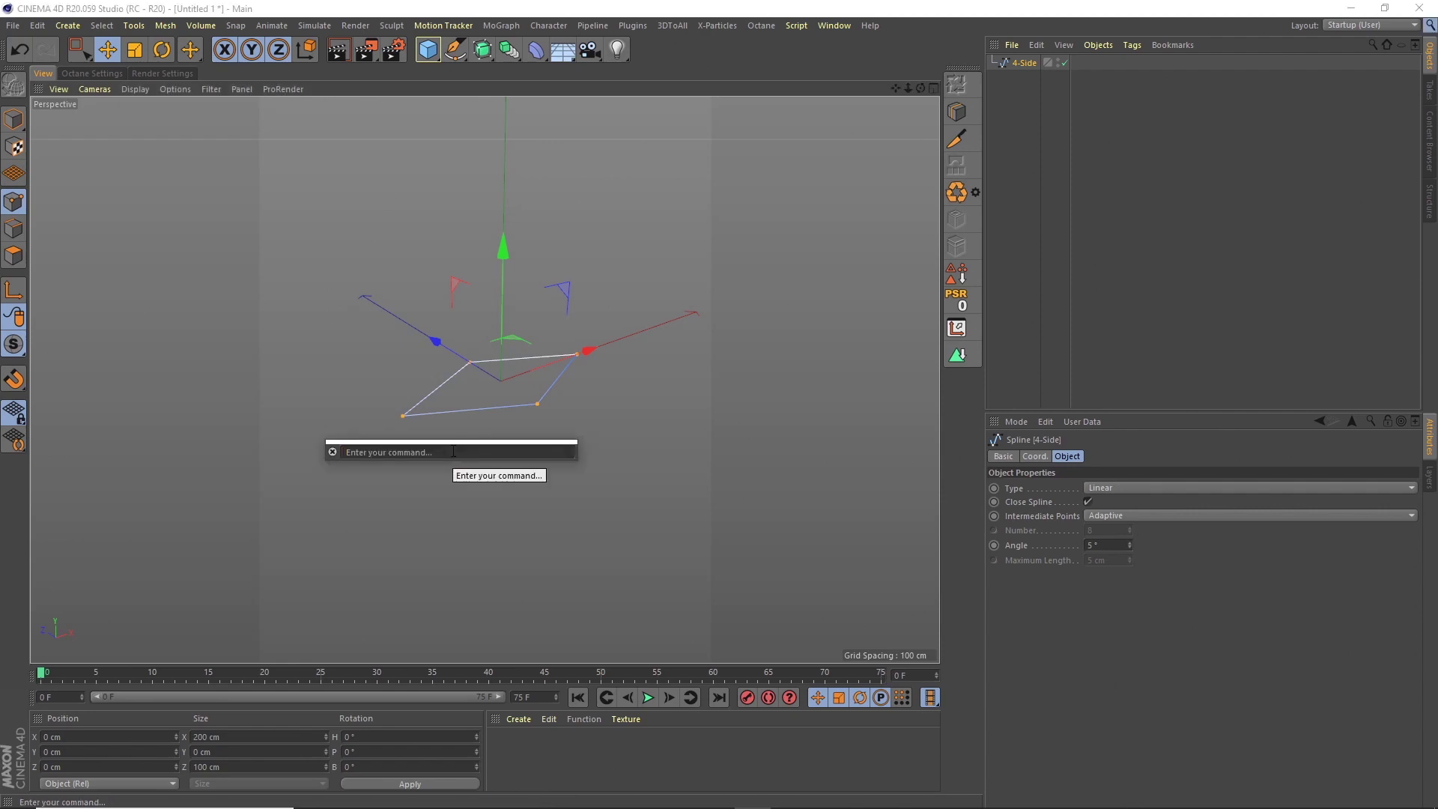
pyautogui.write('chamfer')
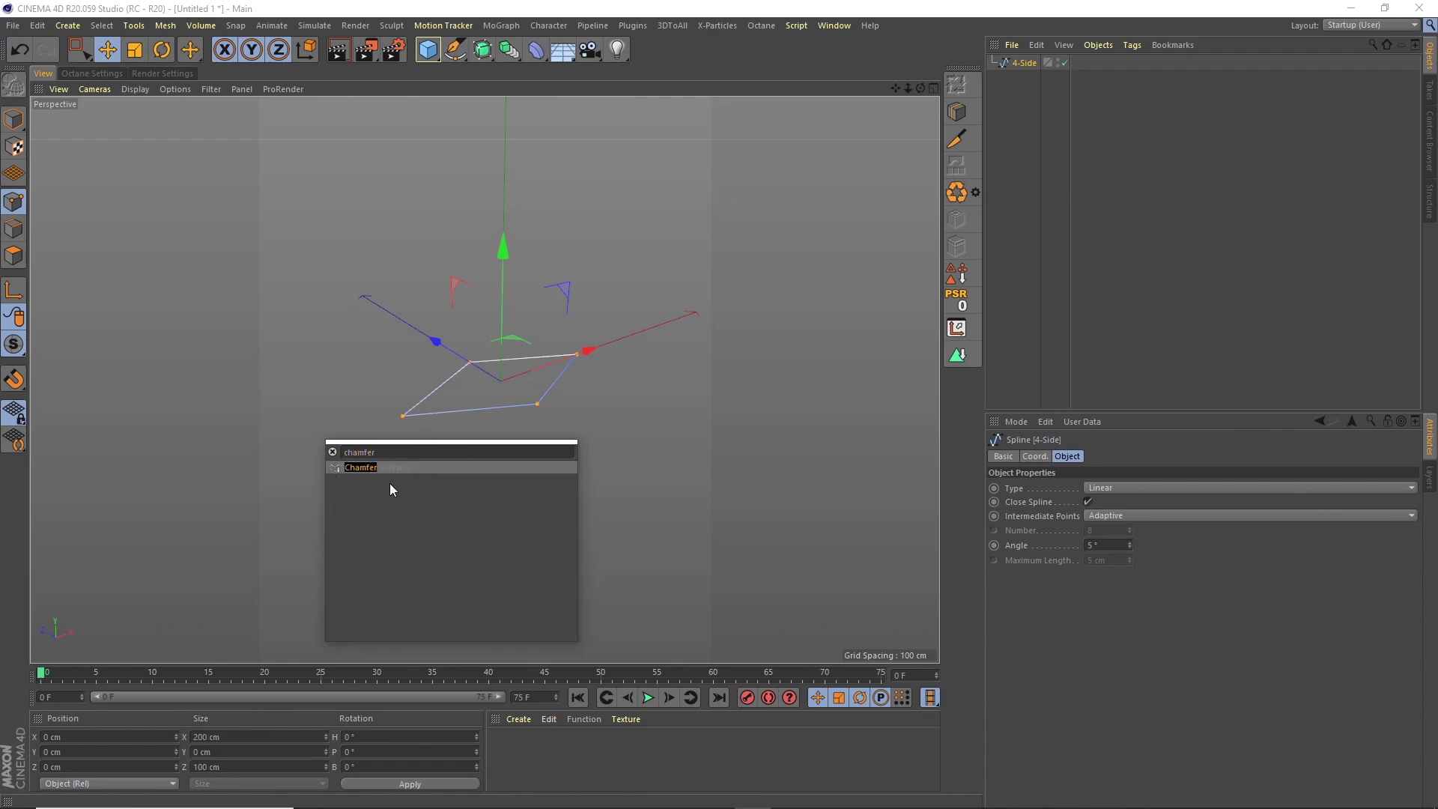
pyautogui.click(376, 466)
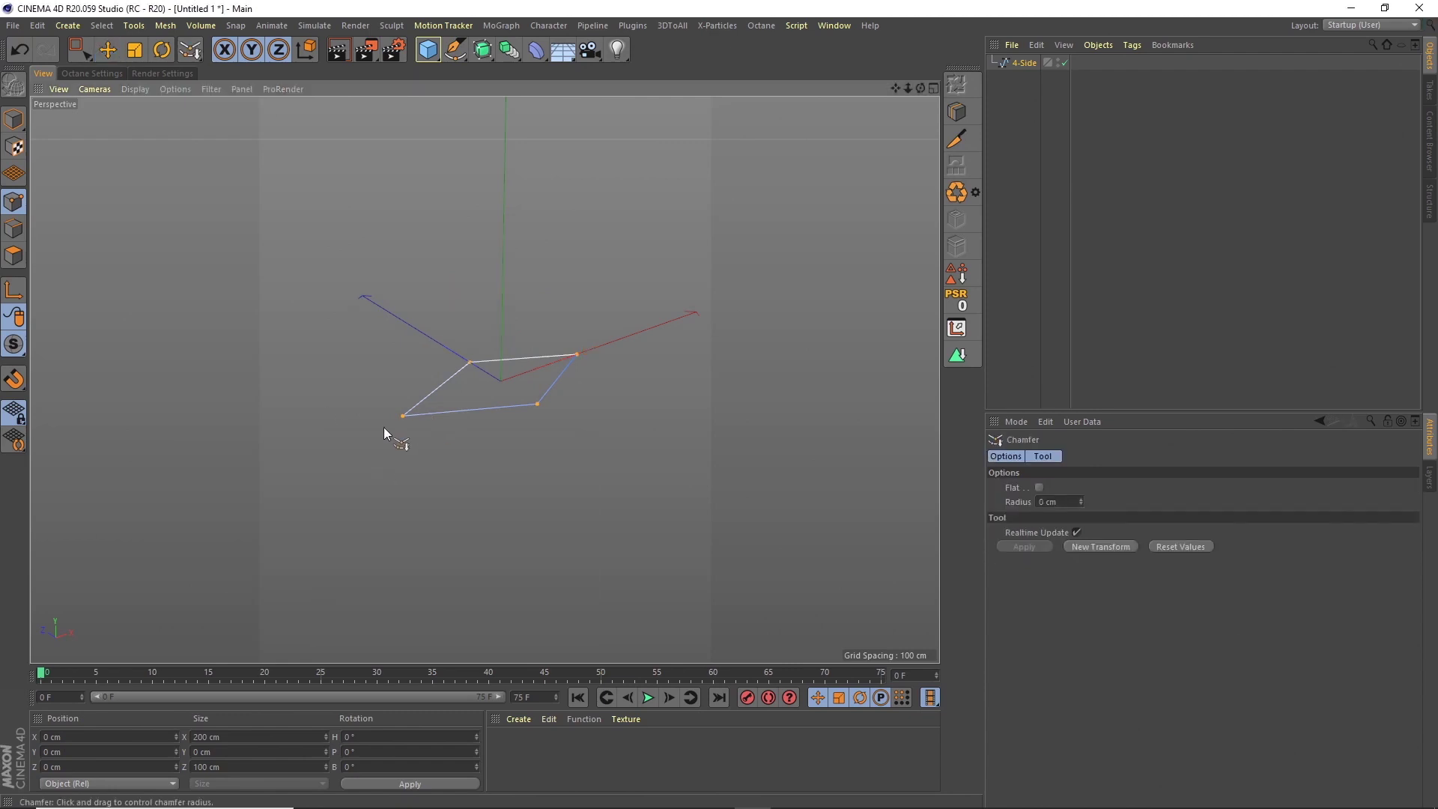
pyautogui.moveTo(384, 430); pyautogui.dragTo(452, 429)
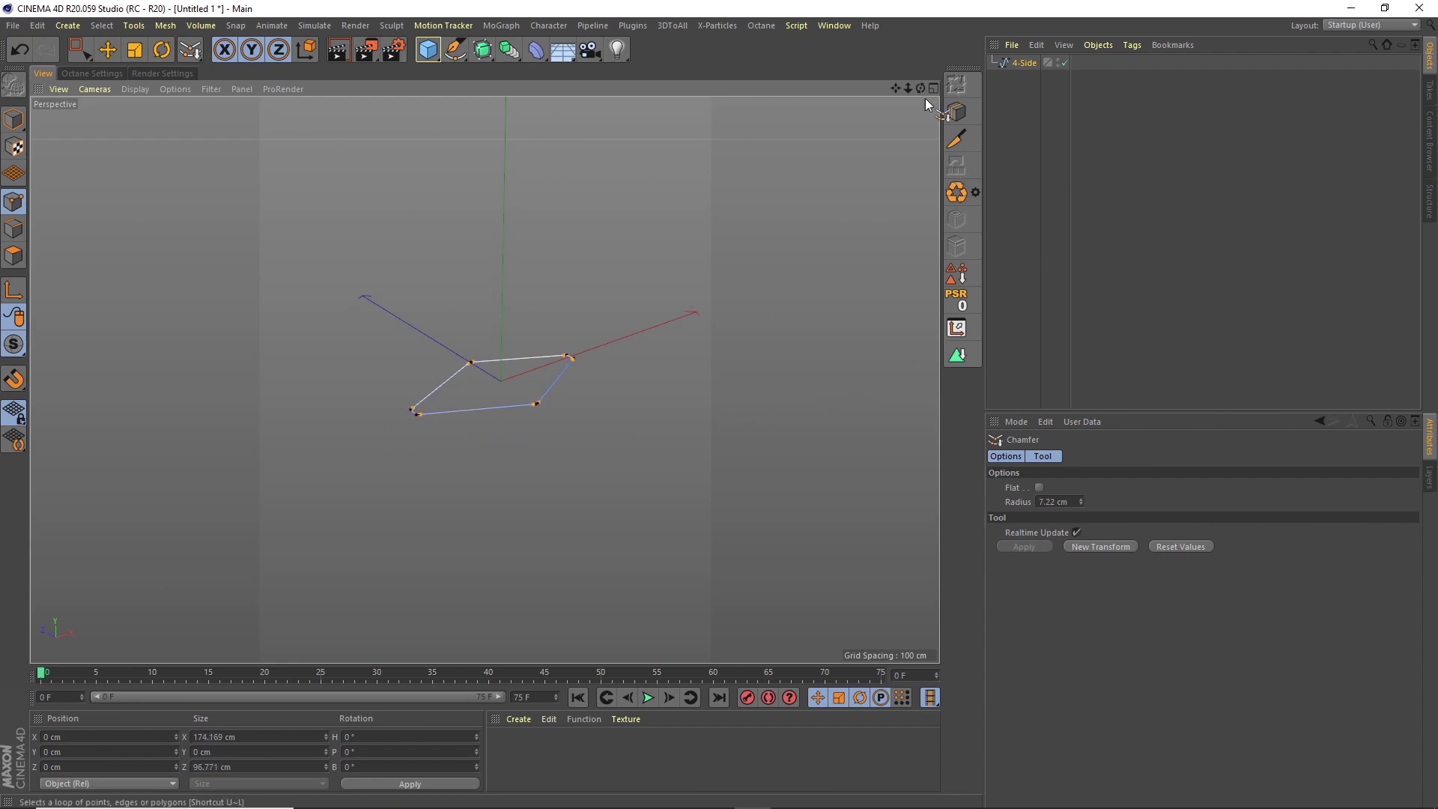
pyautogui.moveTo(907, 87); pyautogui.dragTo(945, 88)
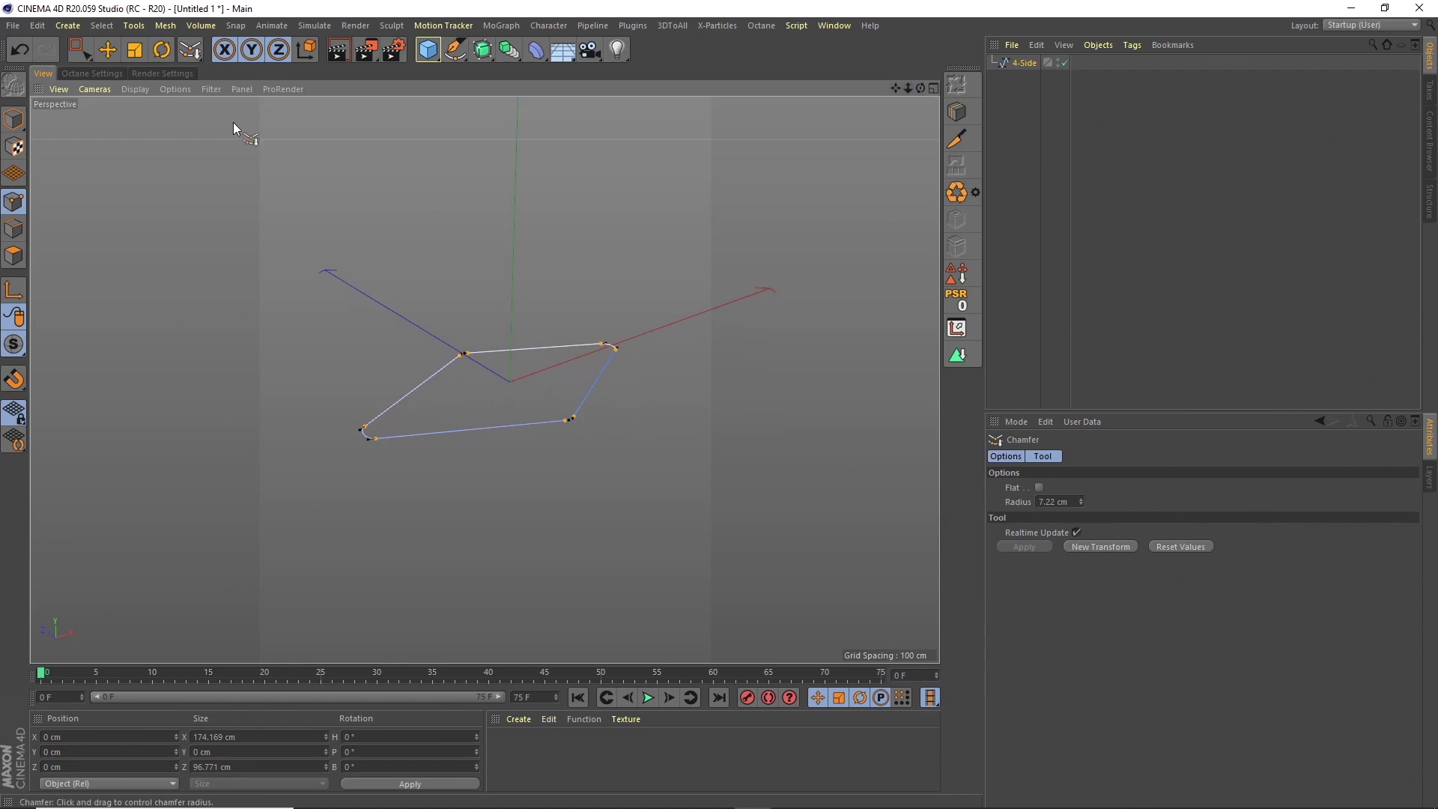
# Put the spline inside a new Extrude with movement 0, 10, 0 cm
pyautogui.click(13, 118)
pyautogui.click(493, 45)
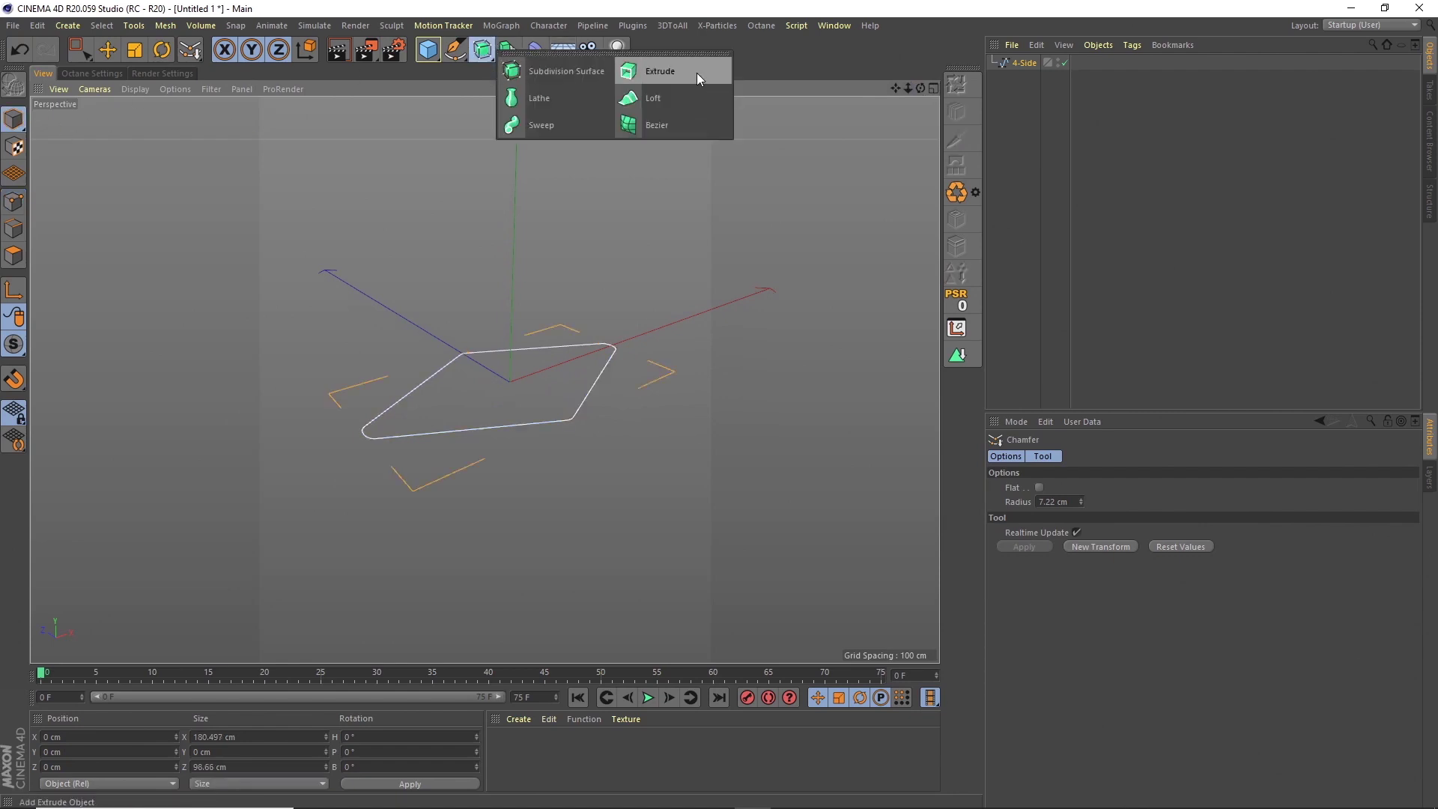
pyautogui.click(633, 65)
pyautogui.moveTo(1026, 73); pyautogui.dragTo(1028, 66)
pyautogui.click(1199, 488)
pyautogui.hotkey('ctrl', 'a')
pyautogui.write('0')
pyautogui.press('Tab')
pyautogui.click(1102, 499)
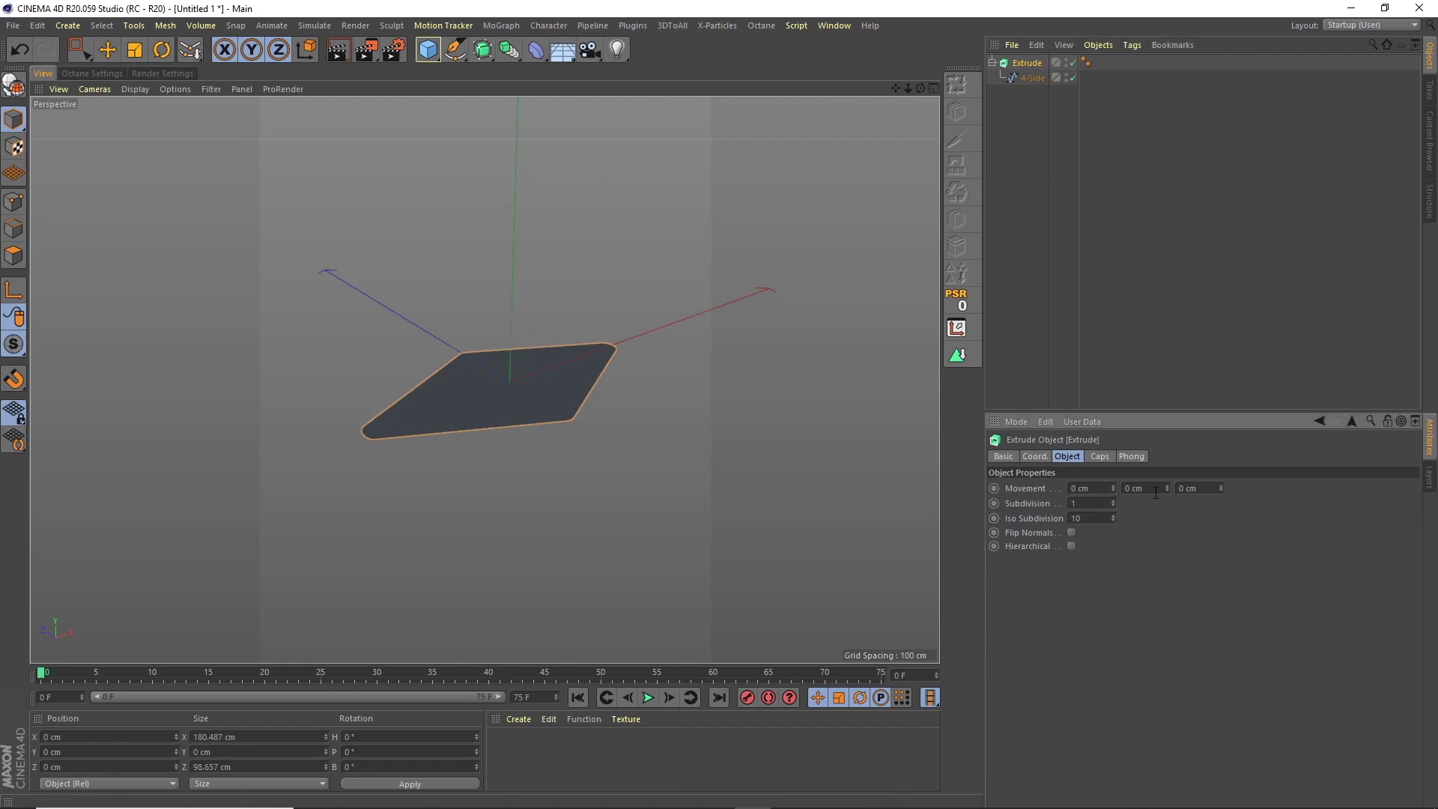
pyautogui.write('10')
pyautogui.press('Tab')
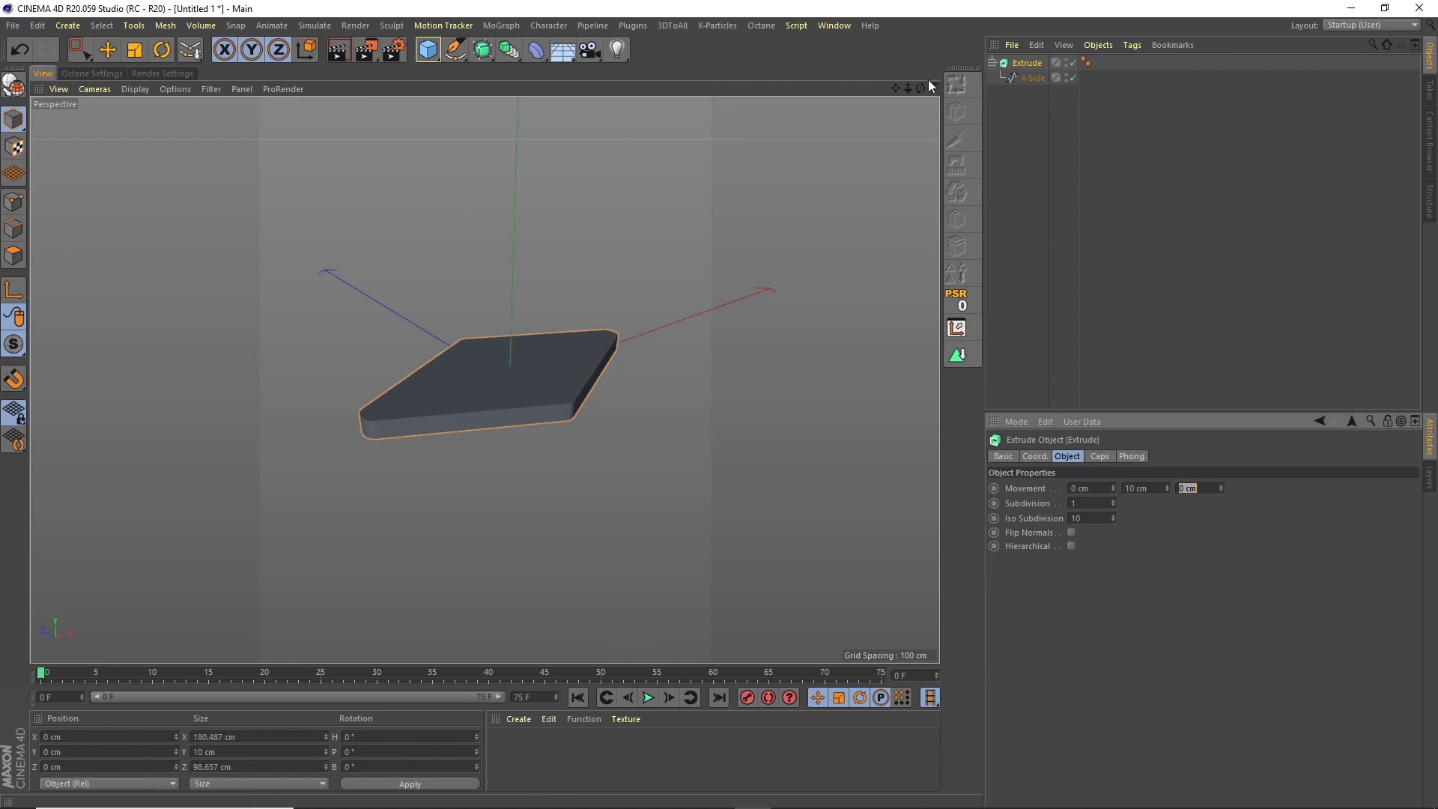
pyautogui.moveTo(921, 88)
pyautogui.mouseDown()
pyautogui.moveTo(950, 106)
pyautogui.moveTo(921, 98)
pyautogui.mouseUp()
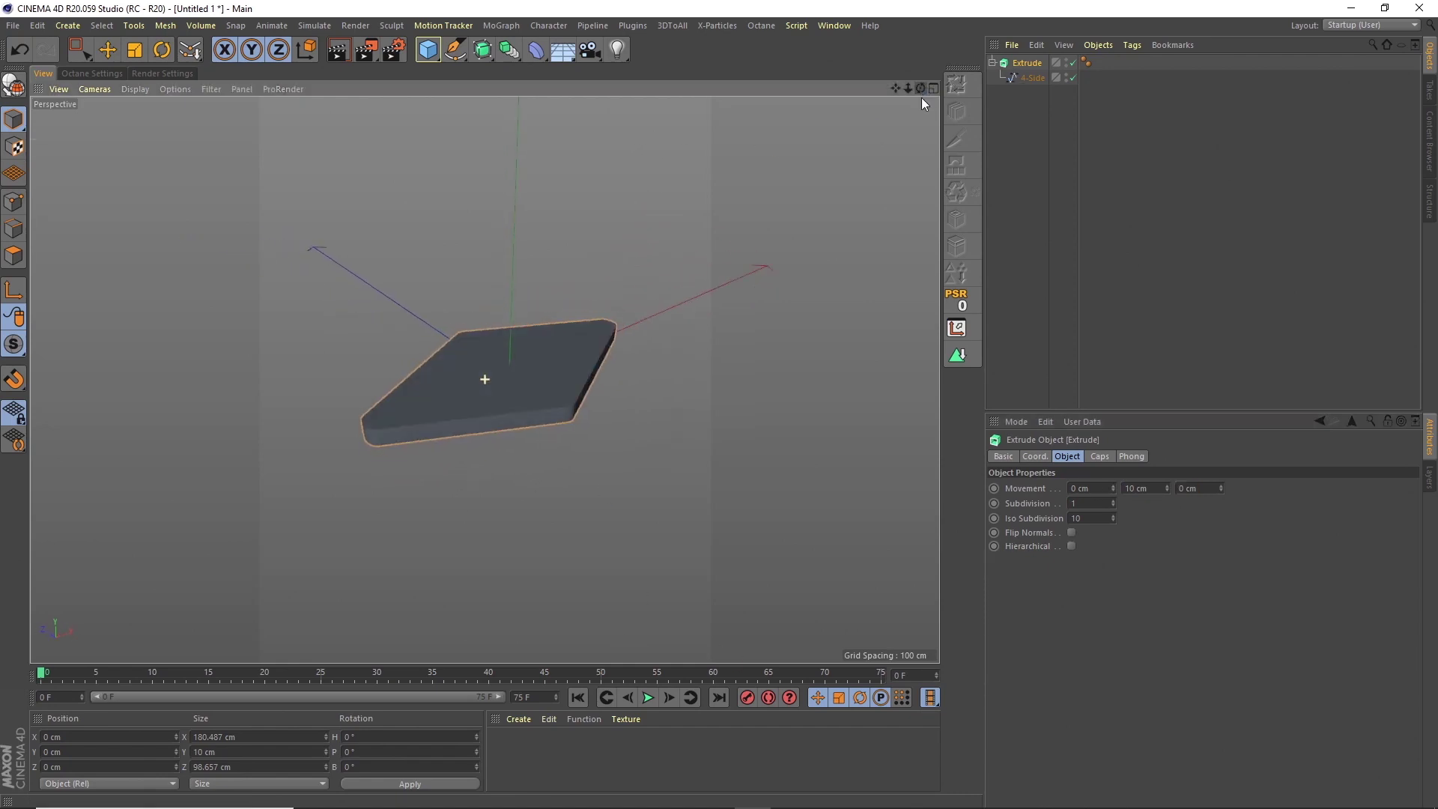
# Give both Start and End a Fillet Cap with 10 steps and 2 cm radius
pyautogui.click(1099, 456)
pyautogui.click(1150, 486)
pyautogui.click(1140, 545)
pyautogui.click(1143, 531)
pyautogui.click(1138, 593)
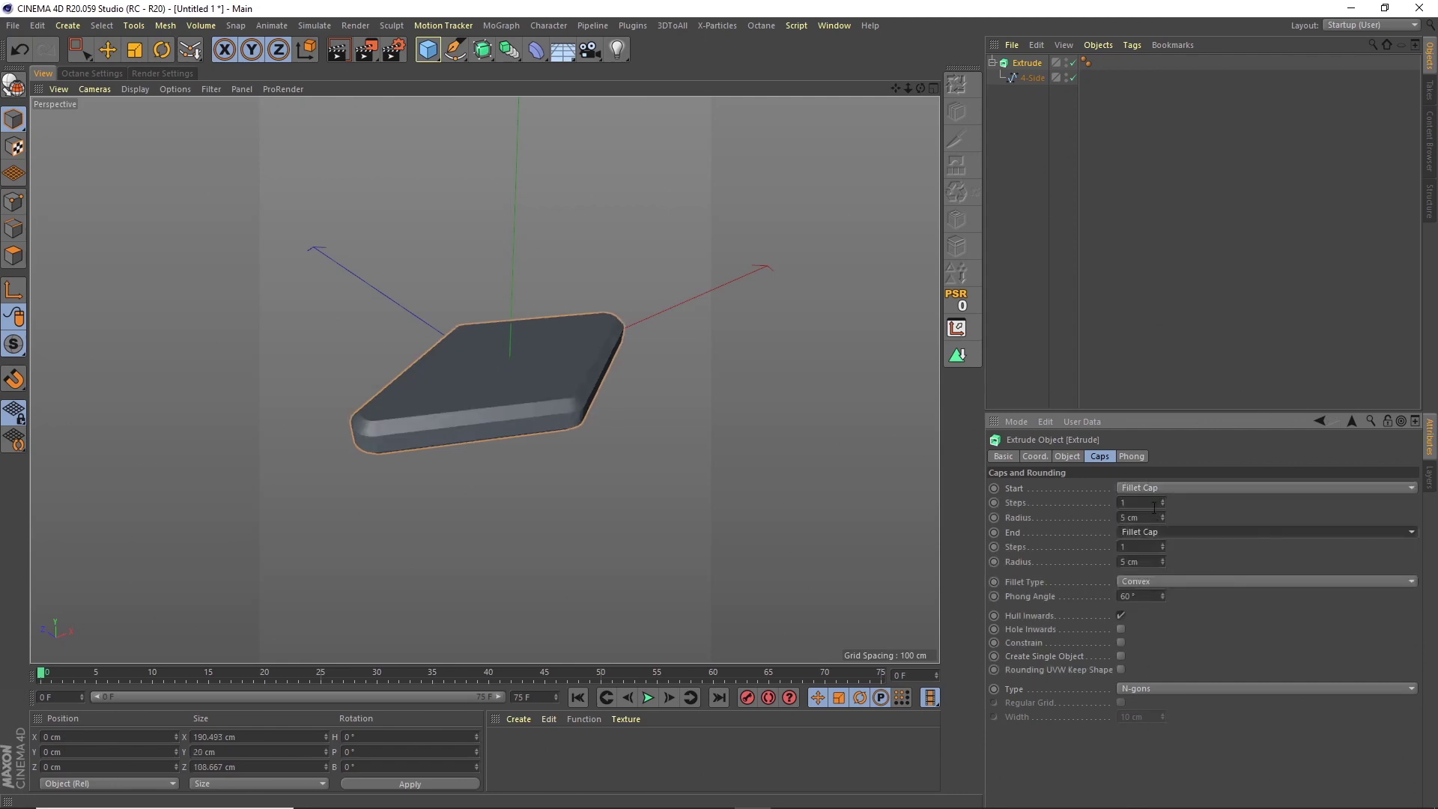
pyautogui.click(1154, 505)
pyautogui.write('10')
pyautogui.press('Tab')
pyautogui.write('1')
pyautogui.write('2')
pyautogui.press('Tab')
pyautogui.press('Tab')
pyautogui.write('10')
pyautogui.press('Tab')
pyautogui.write('2')
pyautogui.press('Tab')
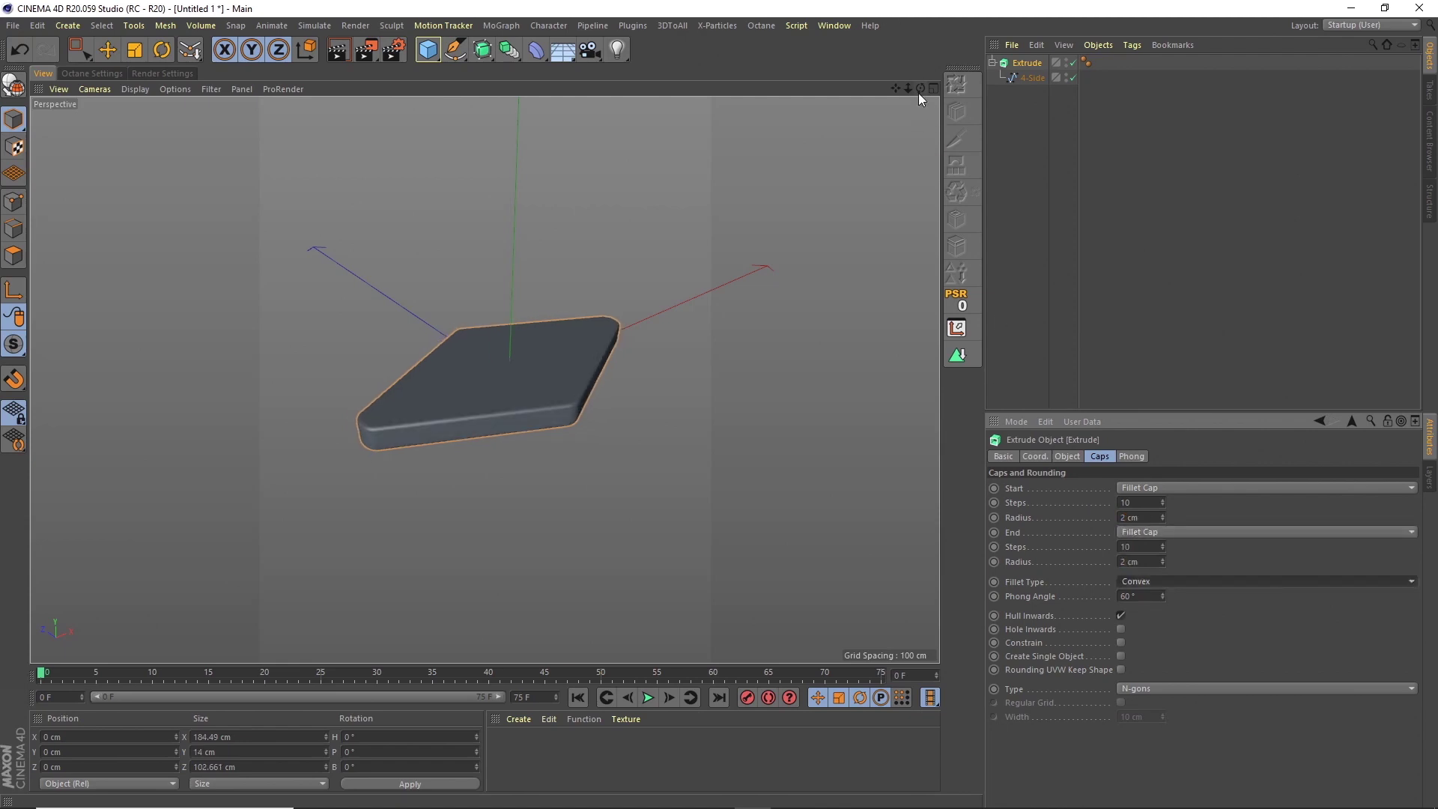
# Rename the Extrude object to Diamond
pyautogui.moveTo(921, 88); pyautogui.dragTo(862, 101)
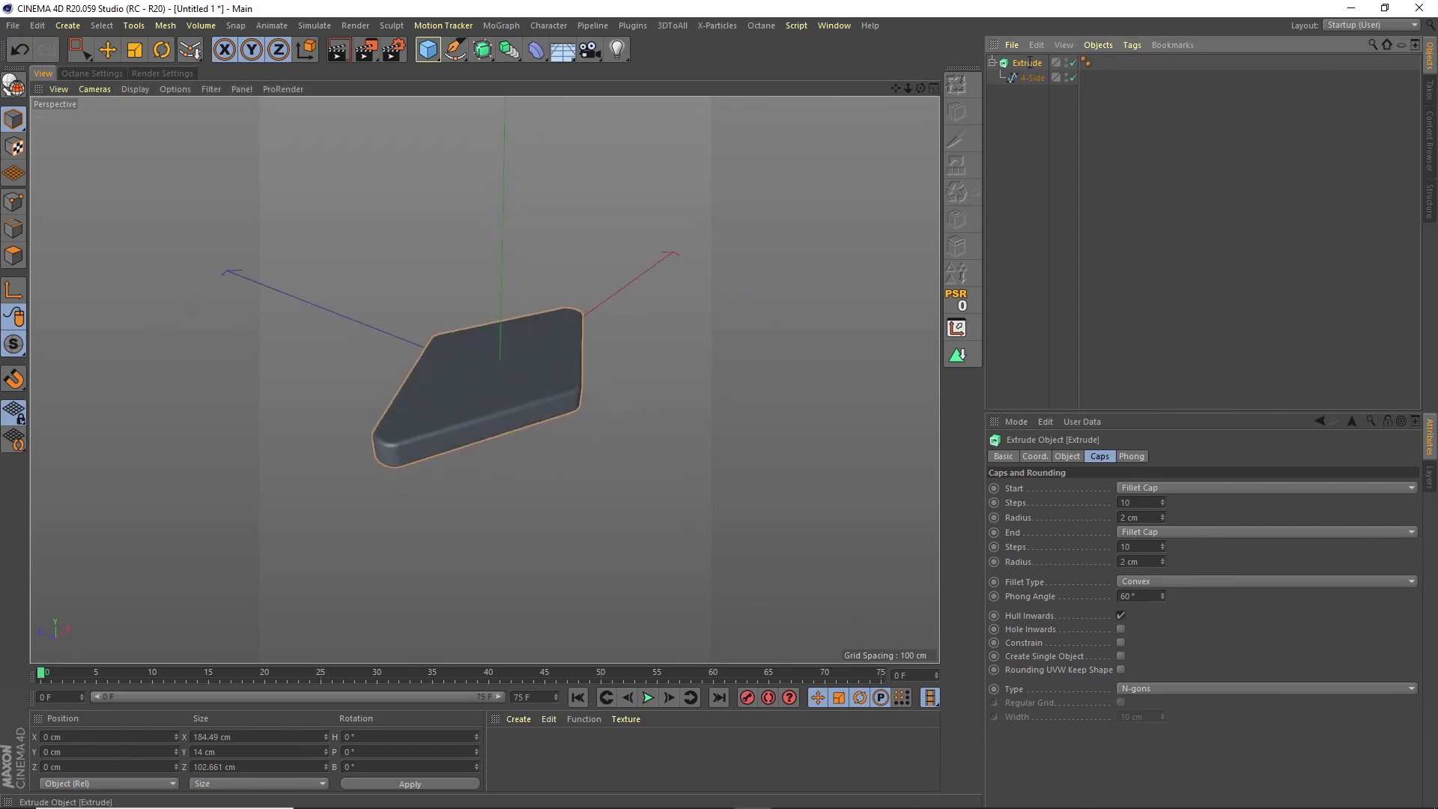
pyautogui.doubleClick(1027, 59)
pyautogui.write('Diamond')
pyautogui.press('Return')
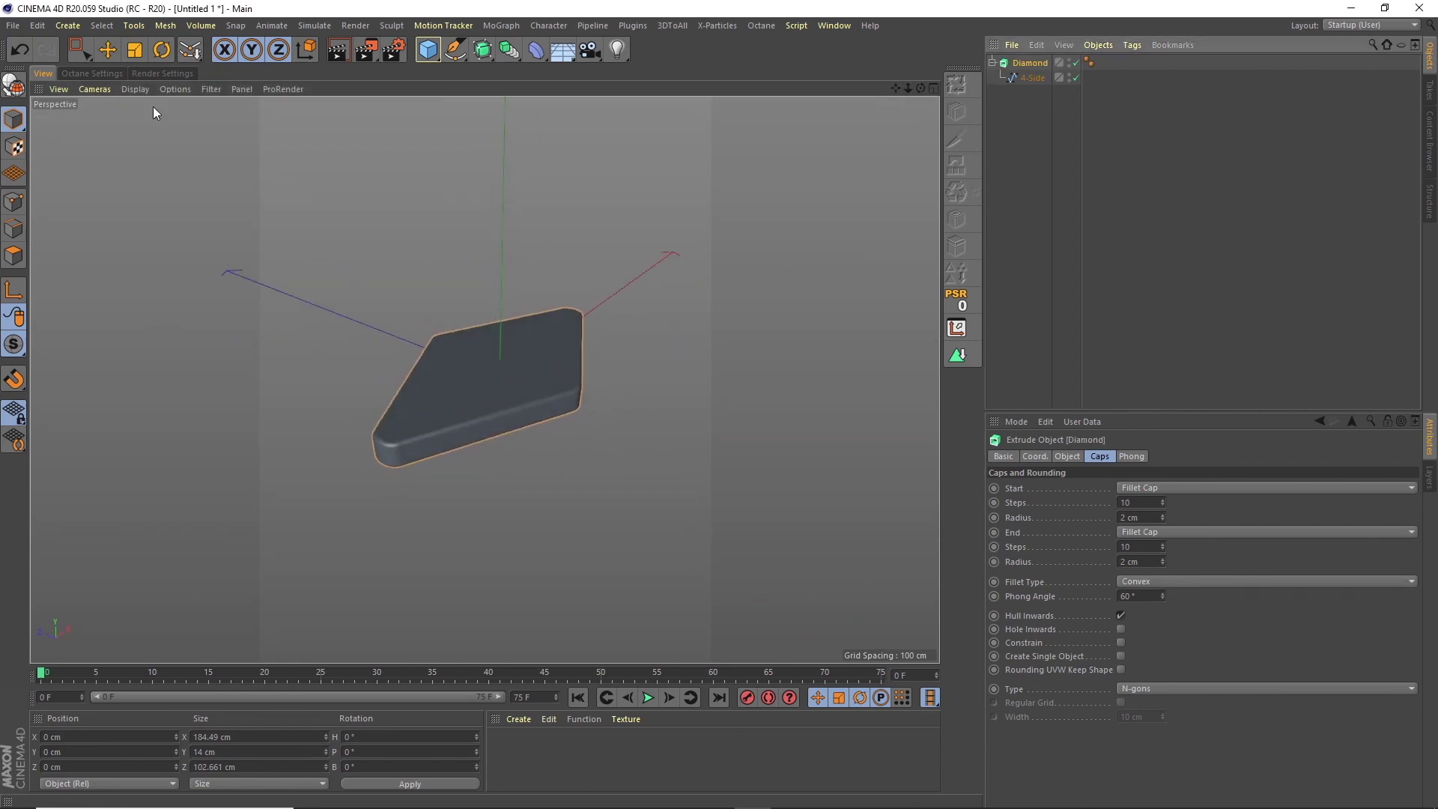
# Save As scalewave.c4d inside Desktop > Mograph Scale Wave
pyautogui.click(12, 27)
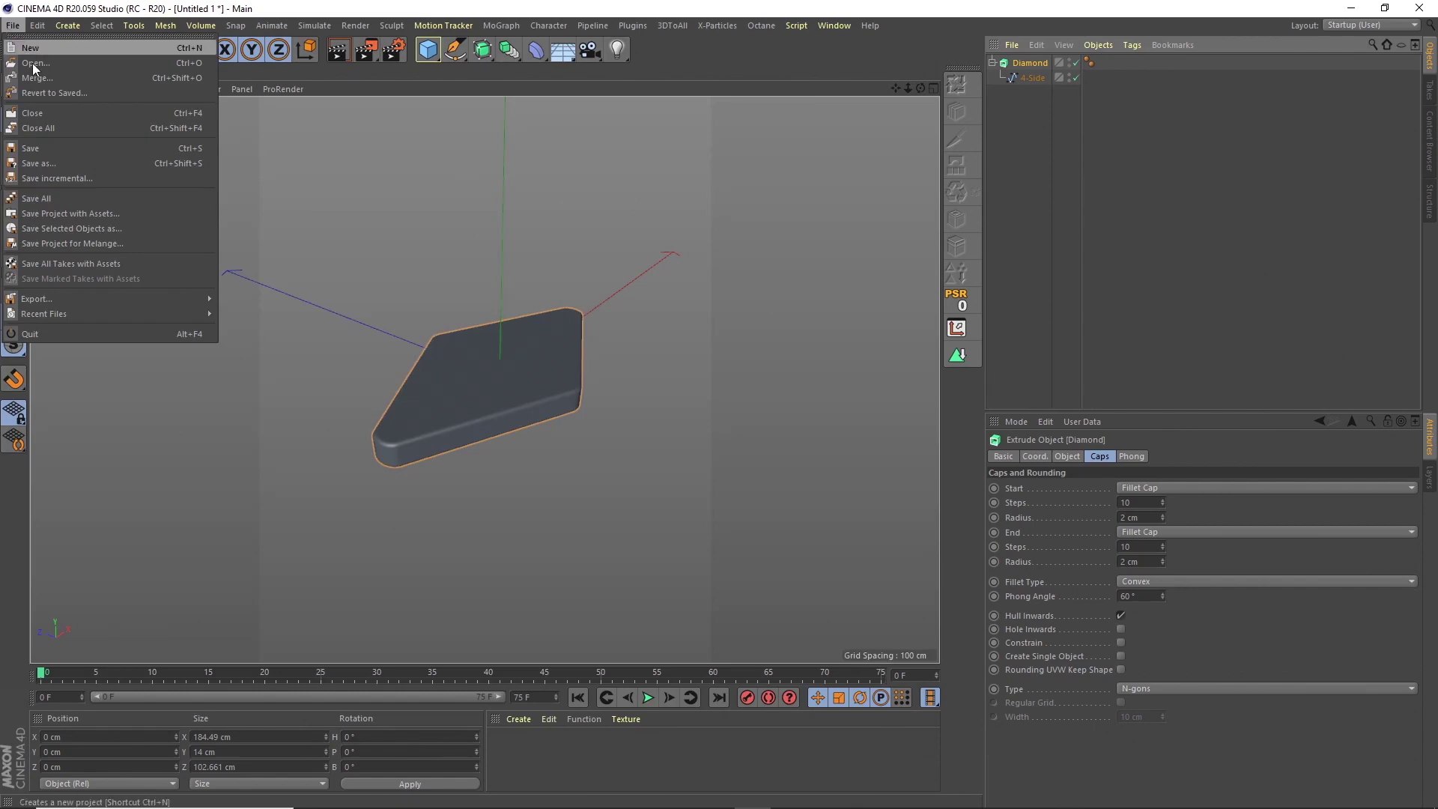
pyautogui.click(49, 160)
pyautogui.click(63, 134)
pyautogui.doubleClick(199, 126)
pyautogui.click(195, 670)
pyautogui.hotkey('ctrl', 'a')
pyautogui.write('sca')
pyautogui.press('Return')
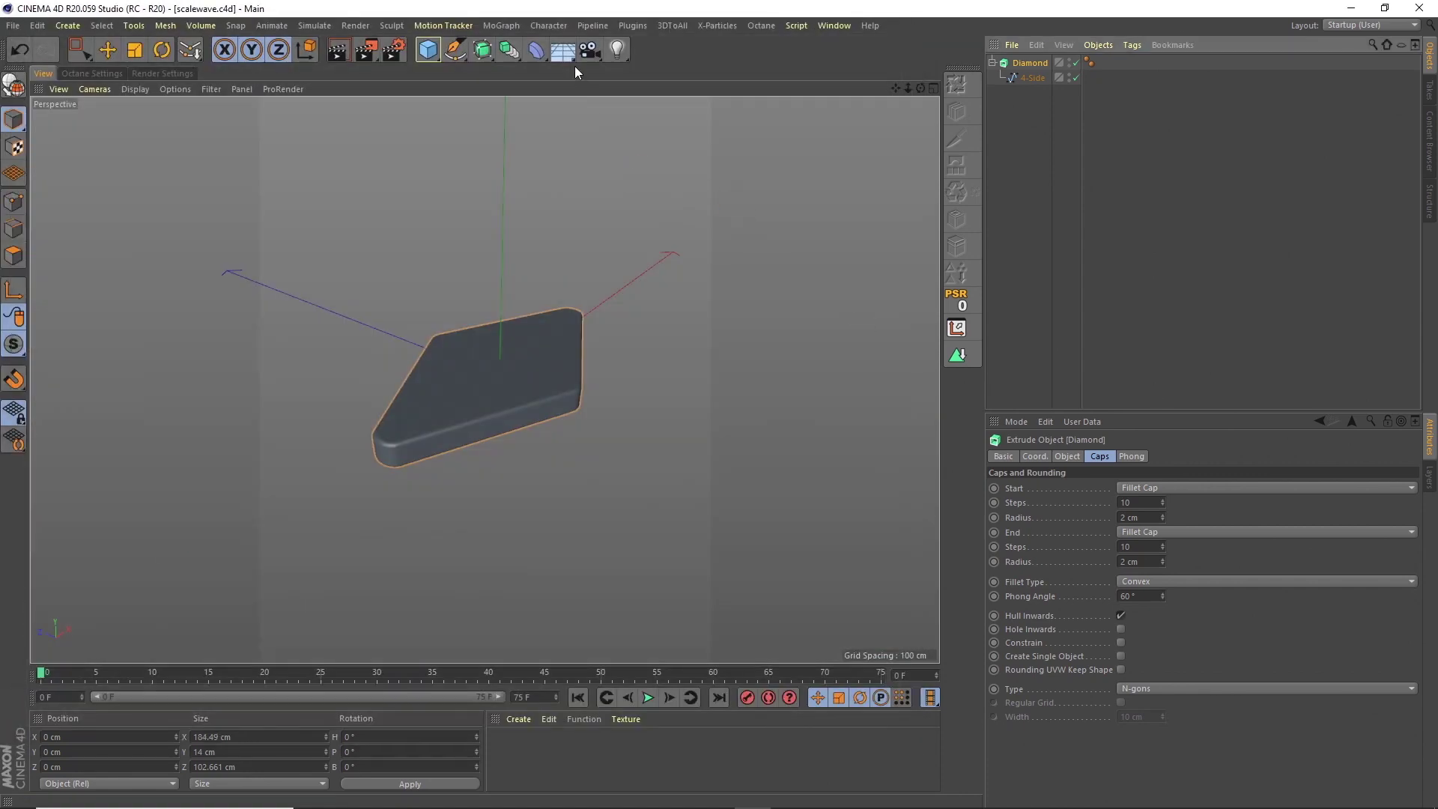
# Add a MoGraph Cloner and make the Diamond tile its child
pyautogui.click(501, 25)
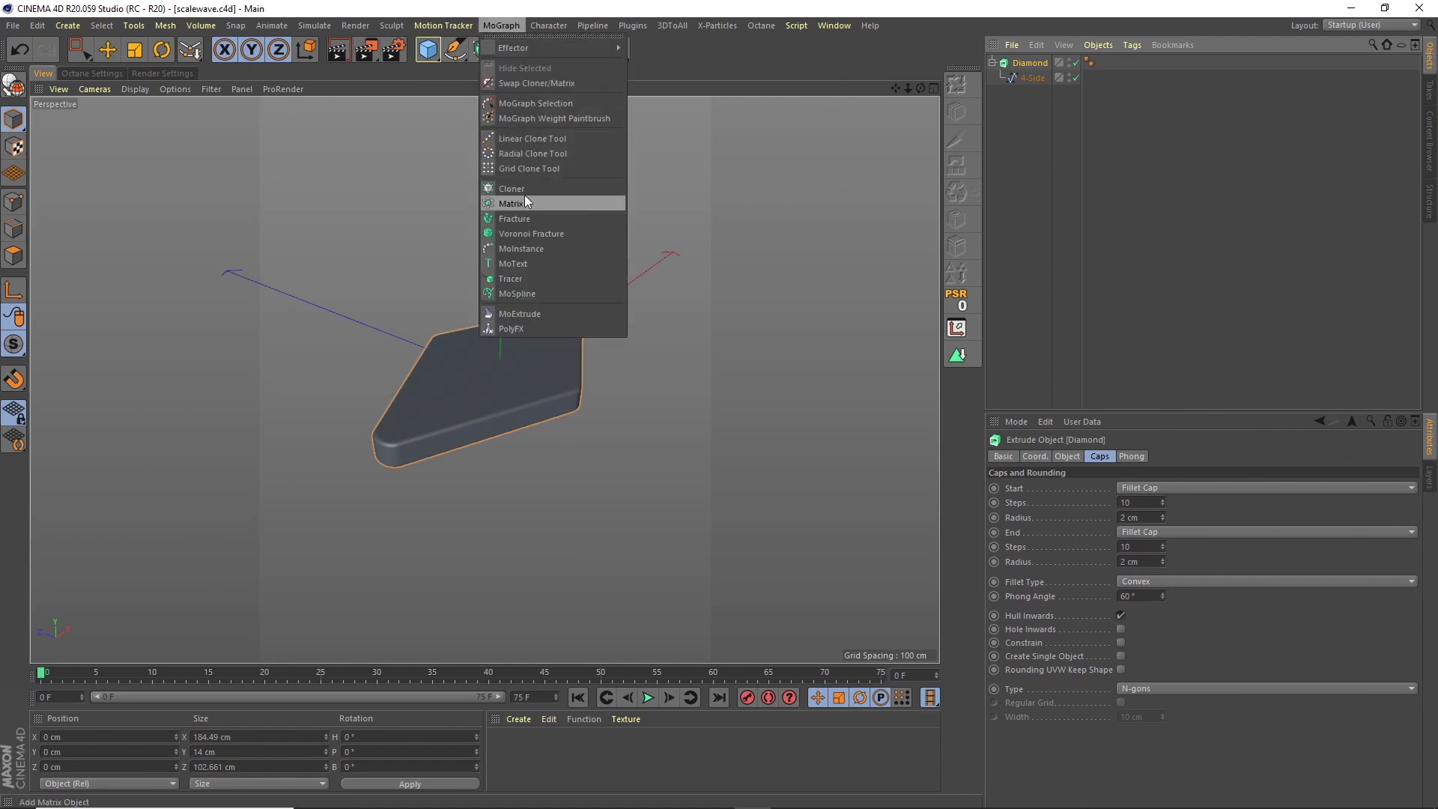
pyautogui.click(512, 189)
pyautogui.moveTo(1038, 78); pyautogui.dragTo(1026, 62)
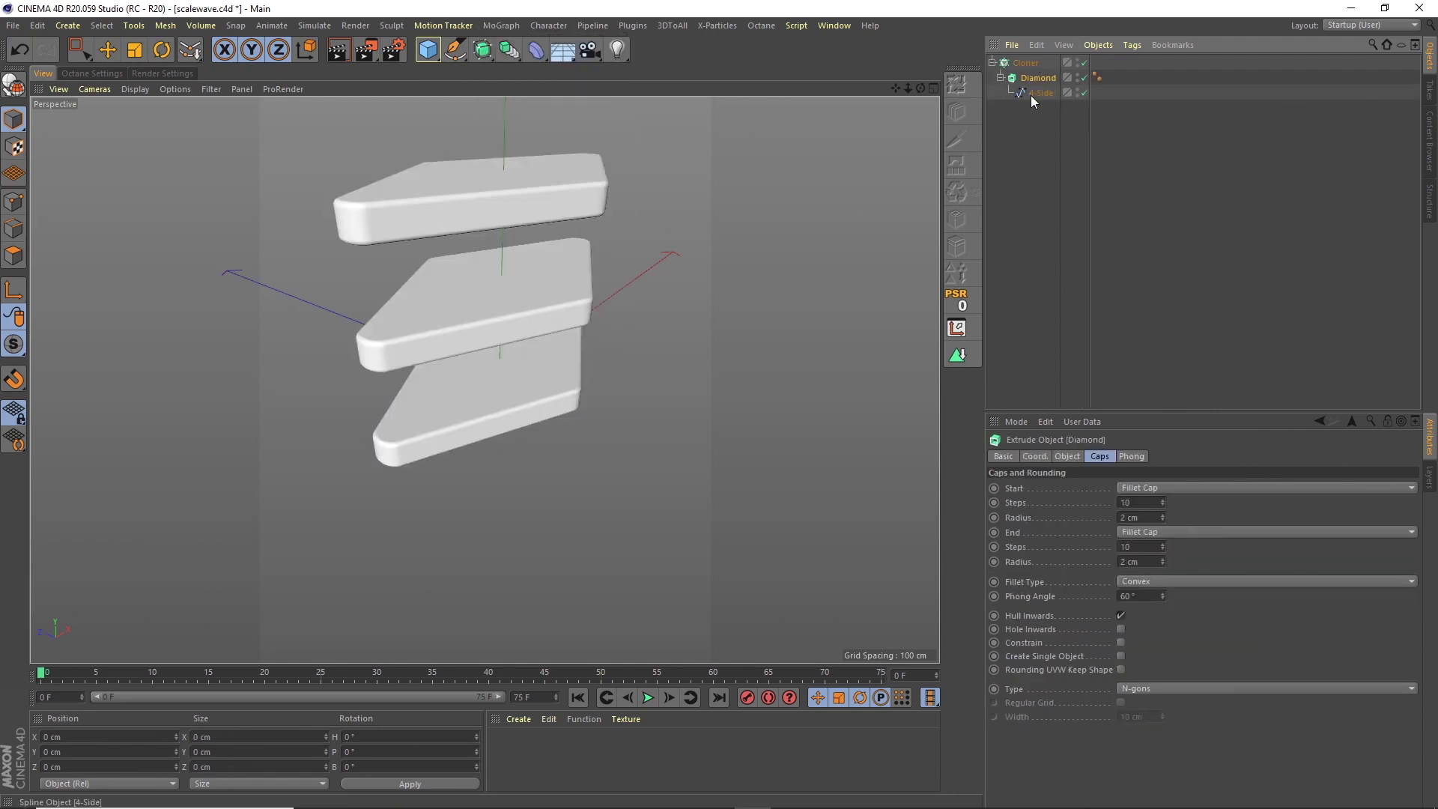
pyautogui.moveTo(924, 90); pyautogui.dragTo(861, 805)
# Replay the Instagram scale-animation reference video for comparison
pyautogui.click(459, 793)
pyautogui.click(808, 437)
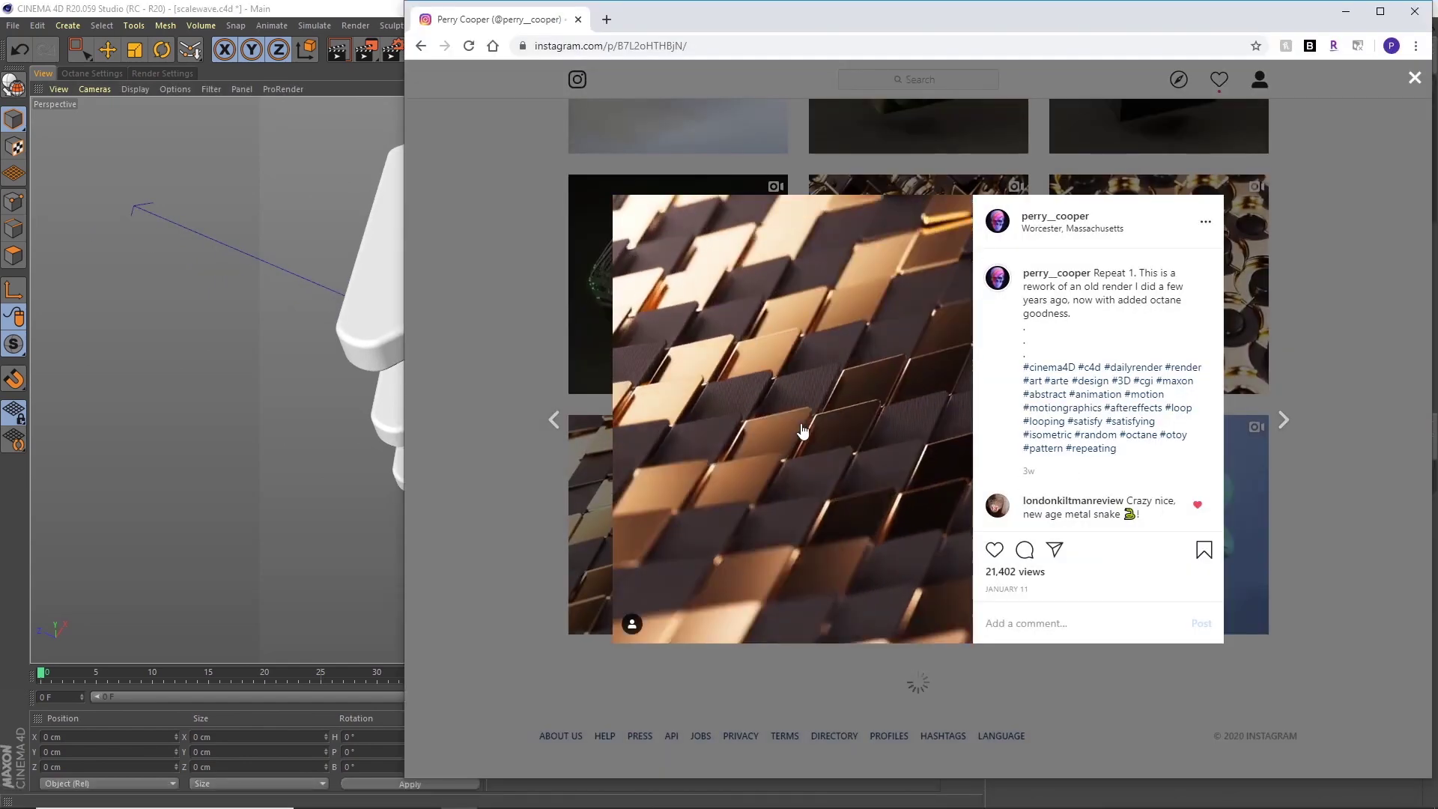
pyautogui.click(804, 423)
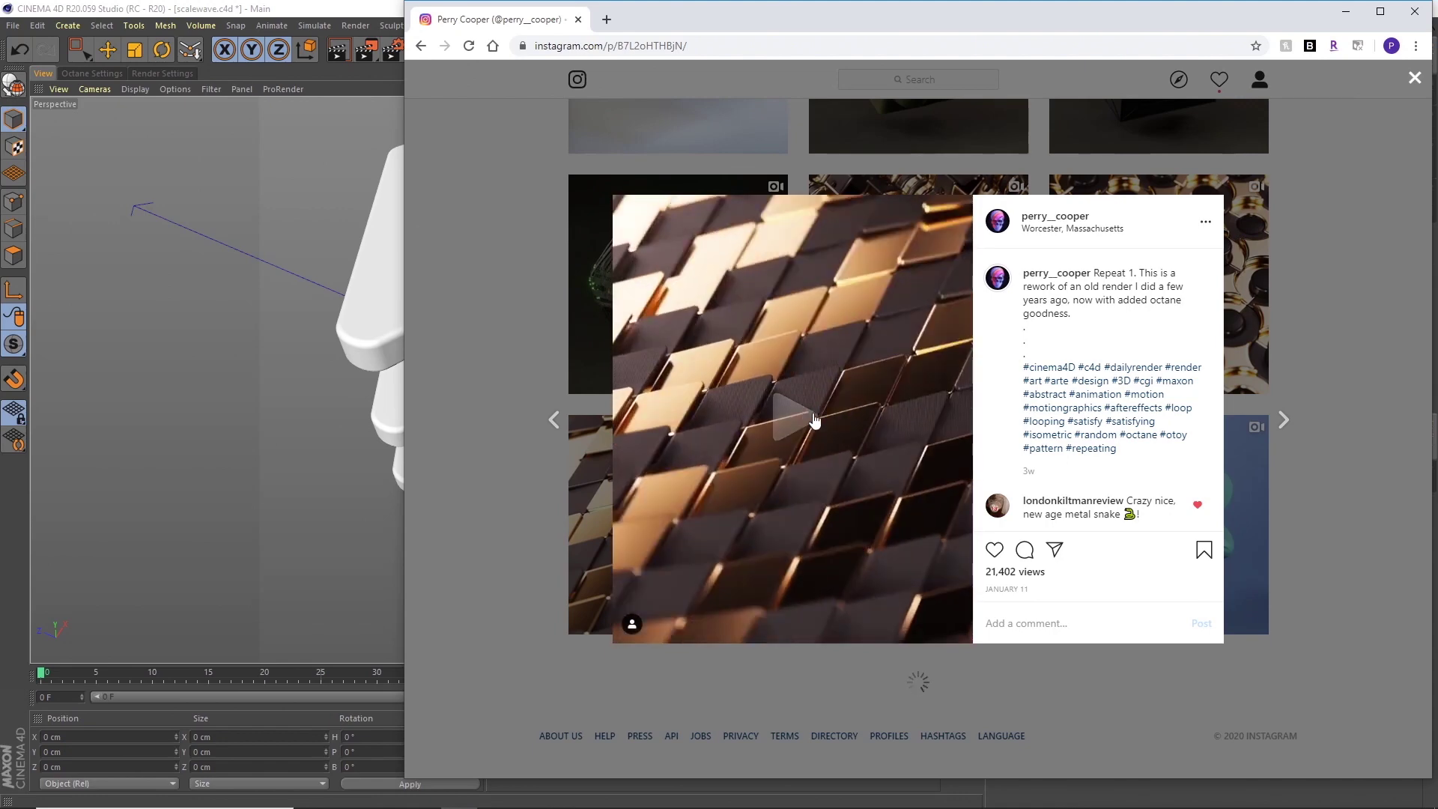
# Switch the Cloner to Grid Array with a single layer of clones in Y
pyautogui.click(1349, 12)
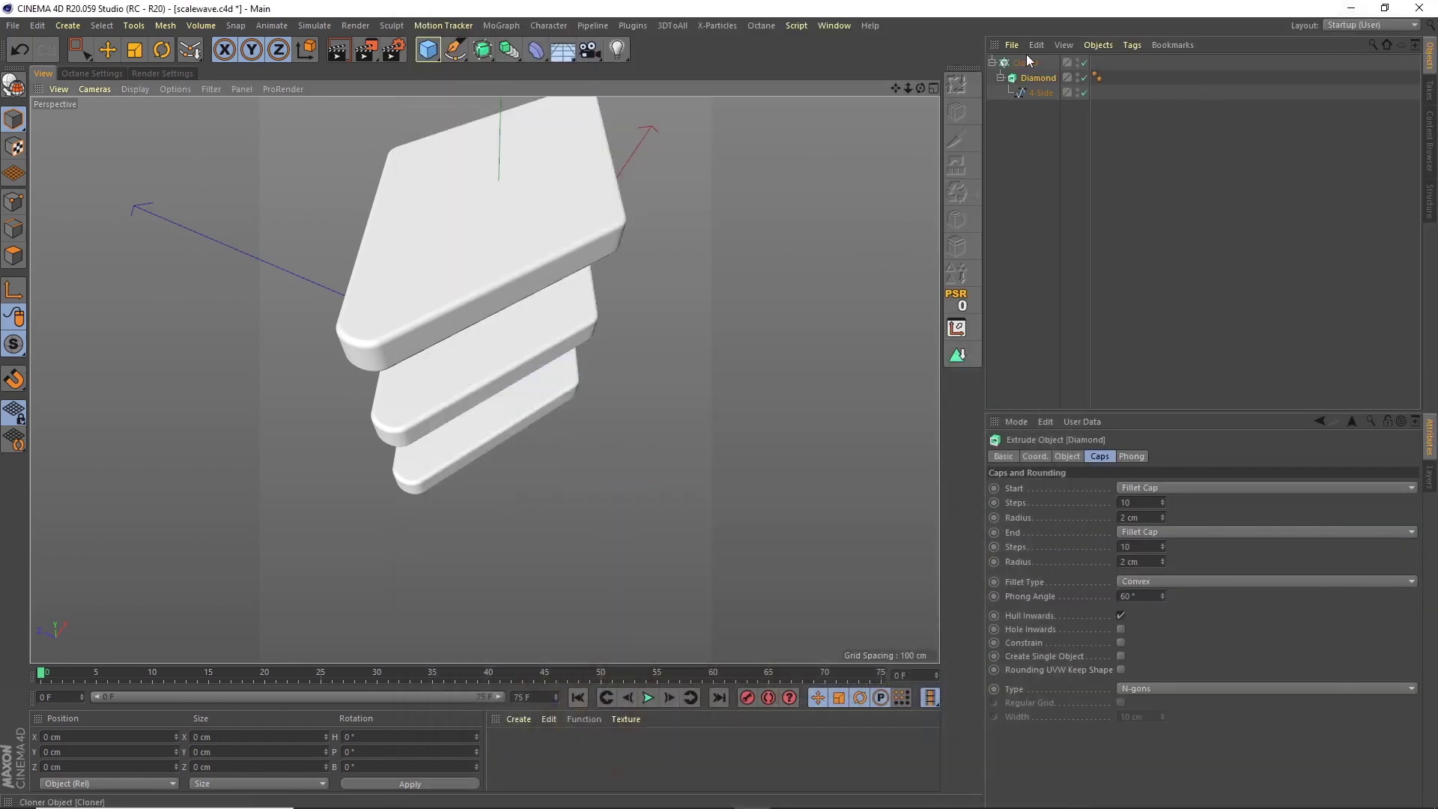
pyautogui.click(1081, 487)
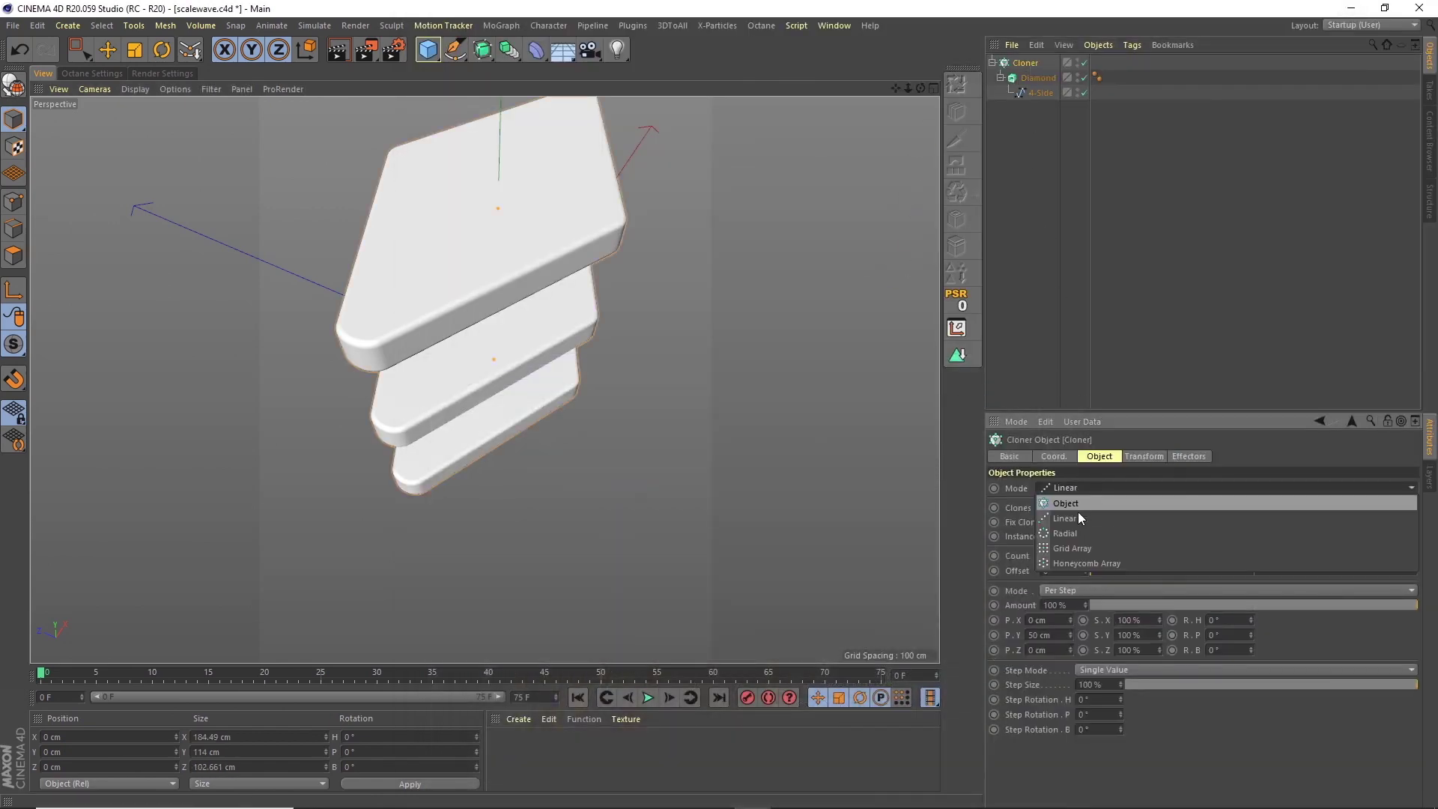
pyautogui.click(1078, 547)
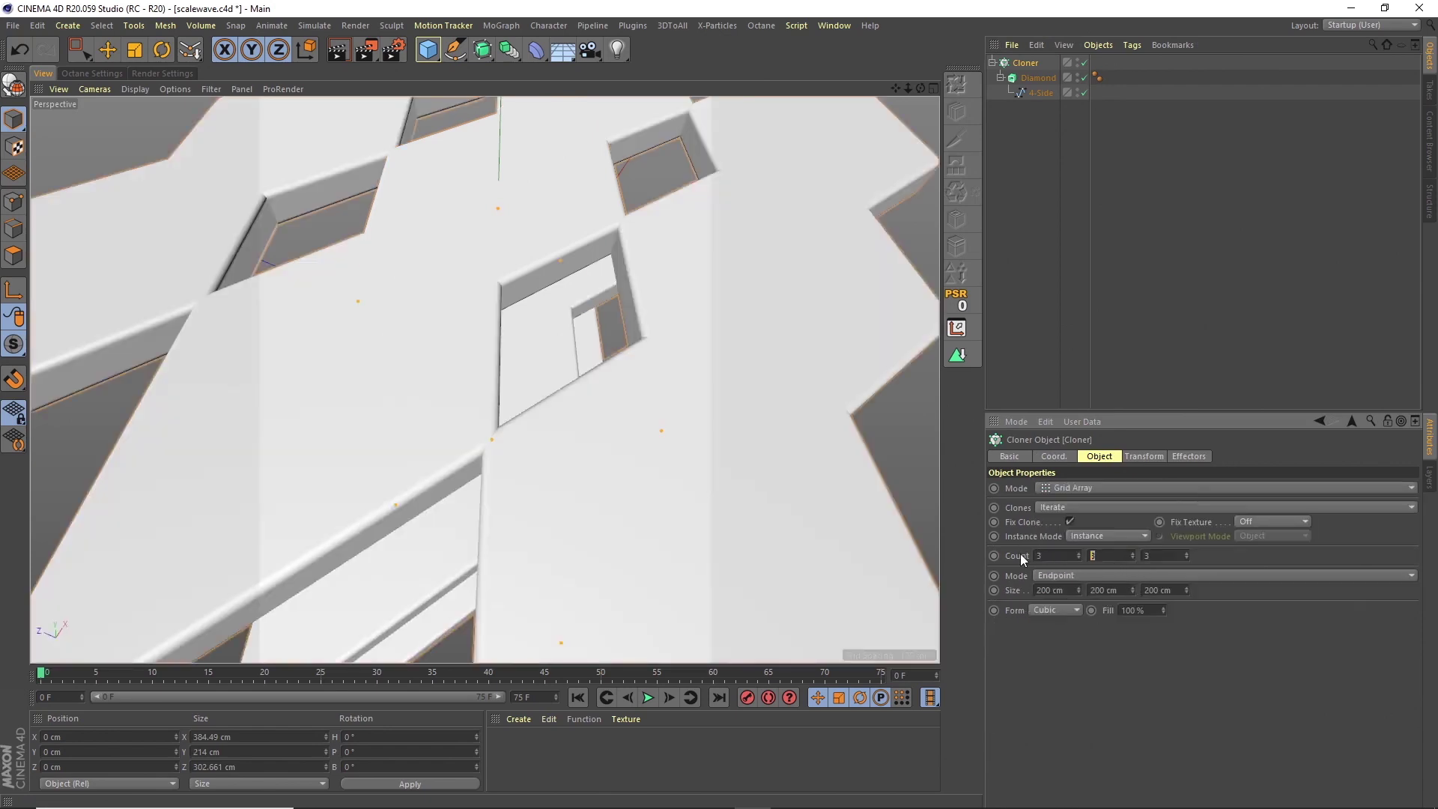
pyautogui.write('1')
pyautogui.press('Return')
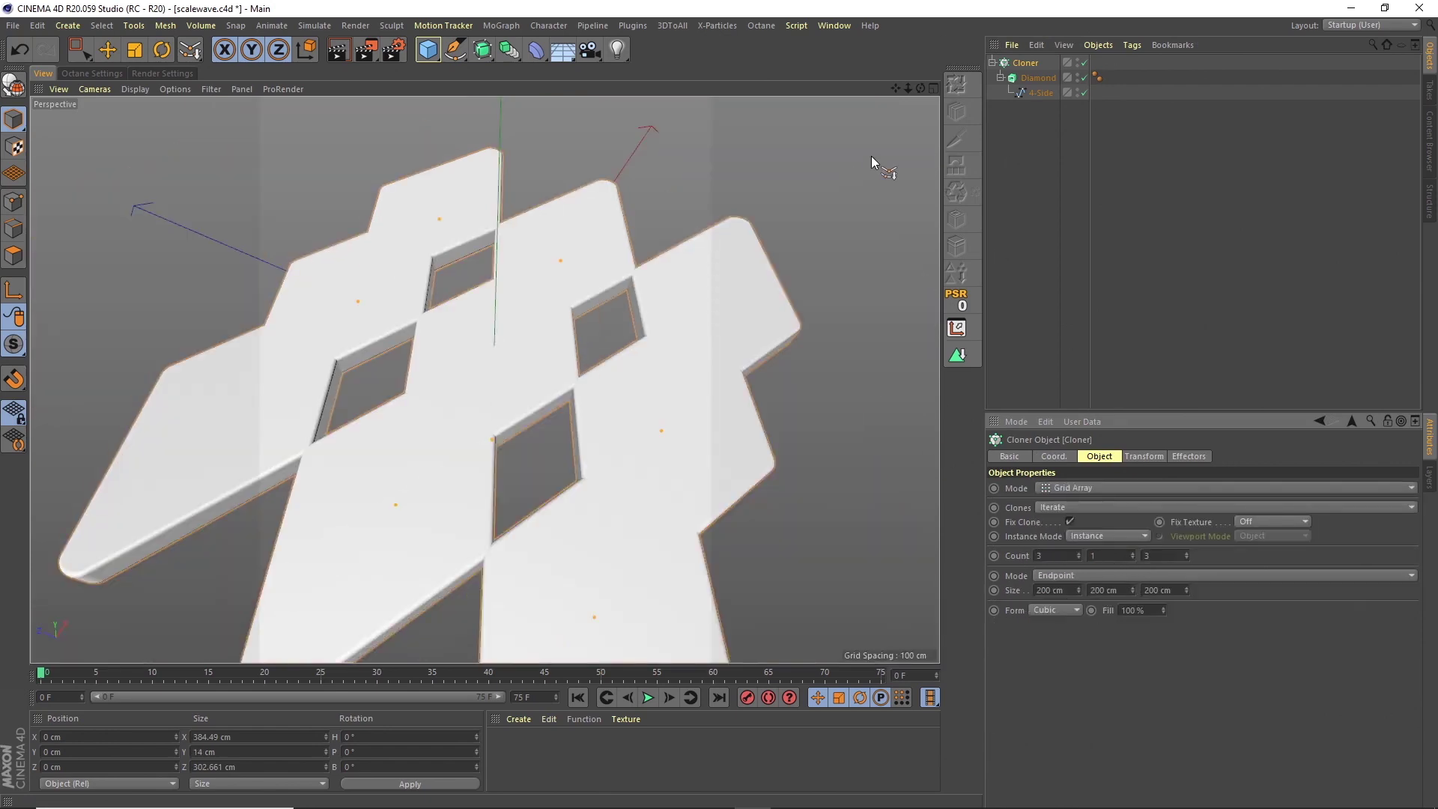
pyautogui.moveTo(923, 84); pyautogui.dragTo(922, 147)
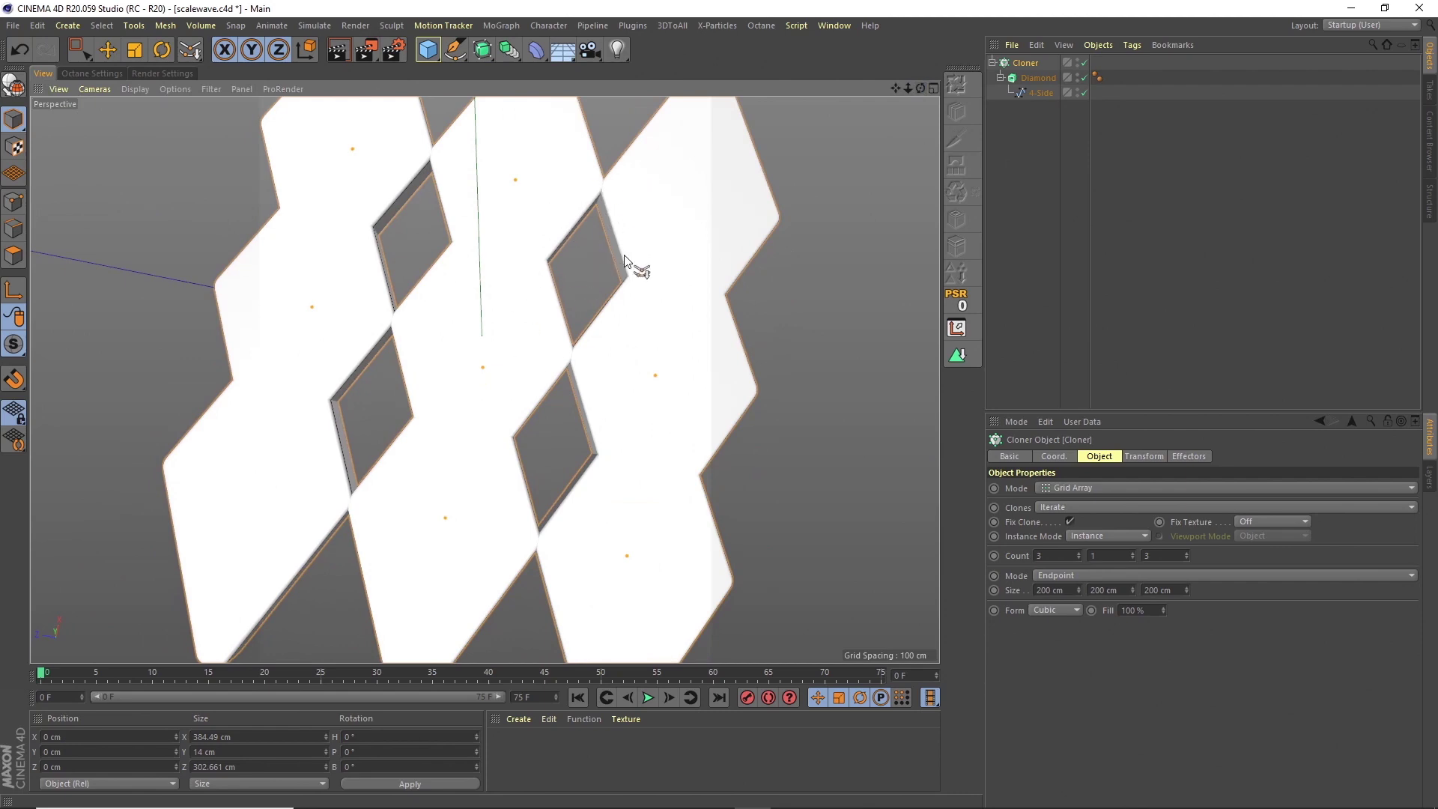
# Change the Cloner mode to Honeycomb Array oriented flat on XZ
pyautogui.click(1084, 487)
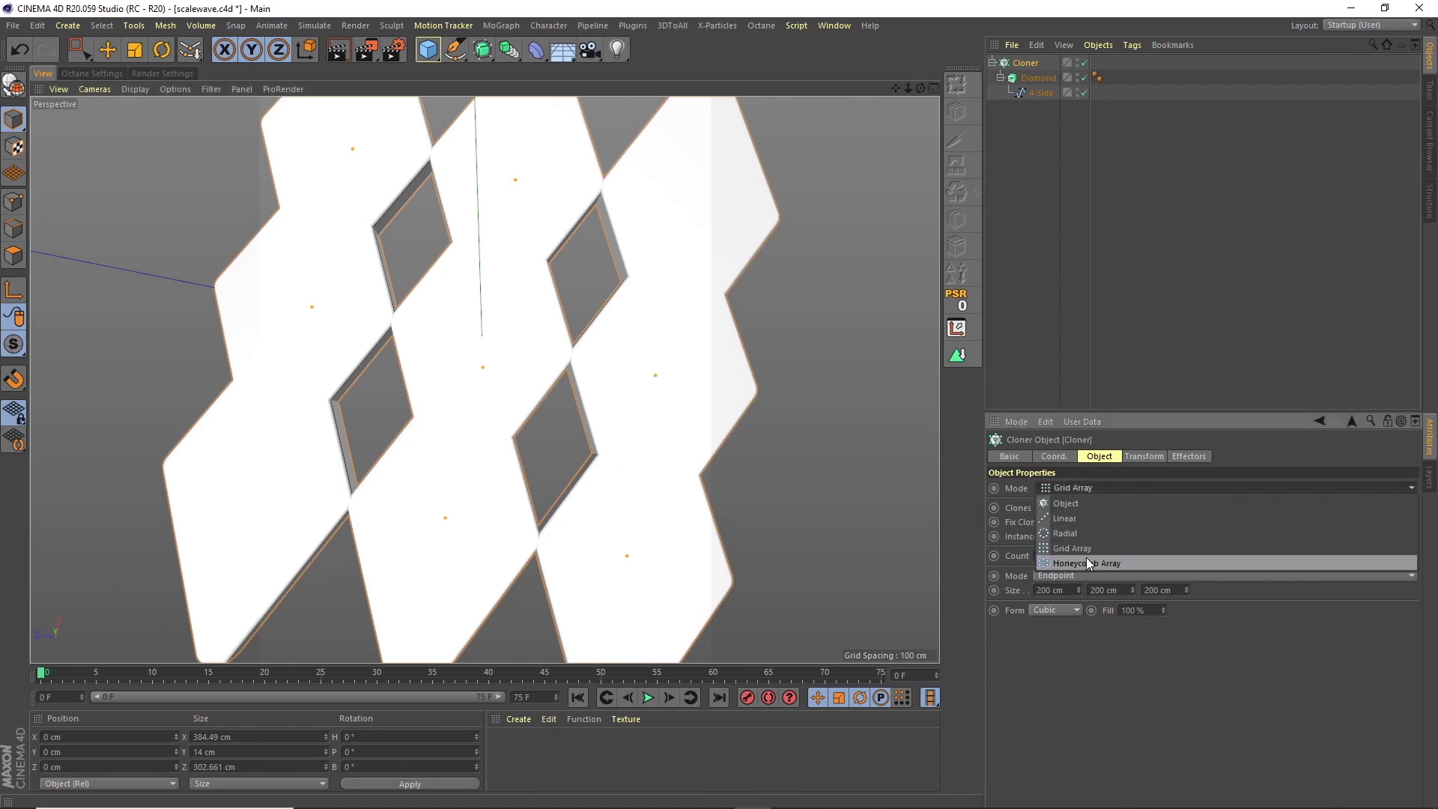
pyautogui.click(1088, 563)
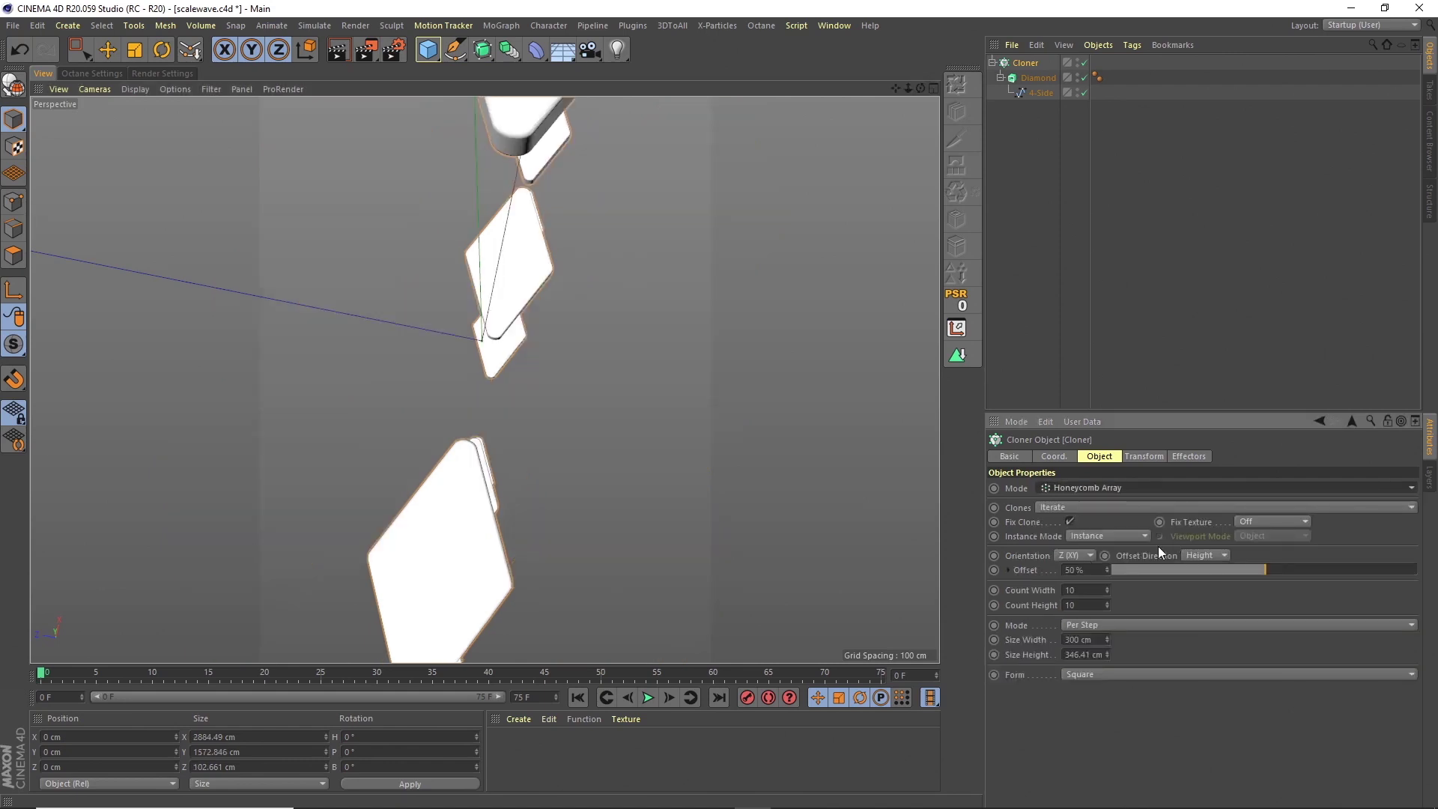
pyautogui.moveTo(922, 84); pyautogui.dragTo(859, 6)
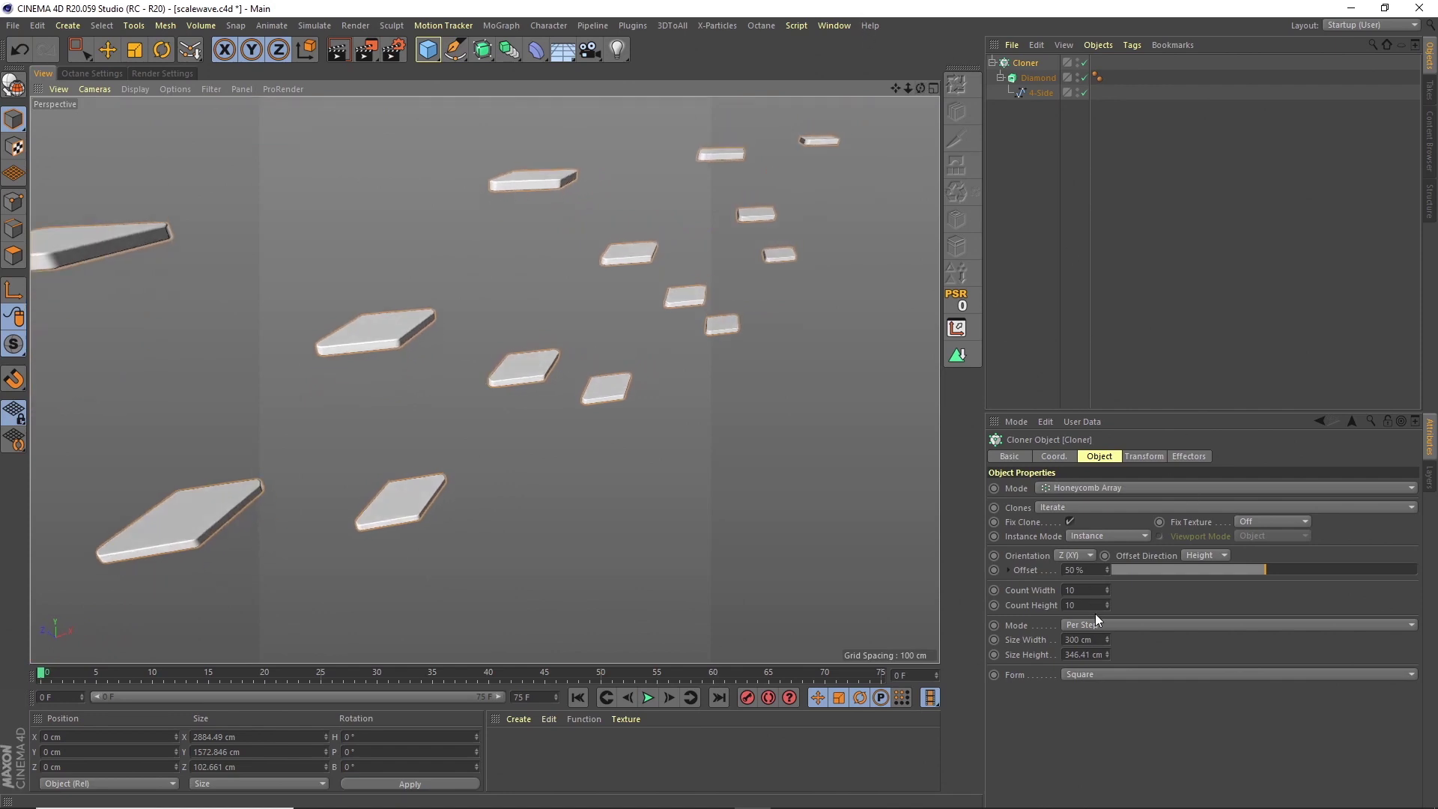
pyautogui.click(1079, 557)
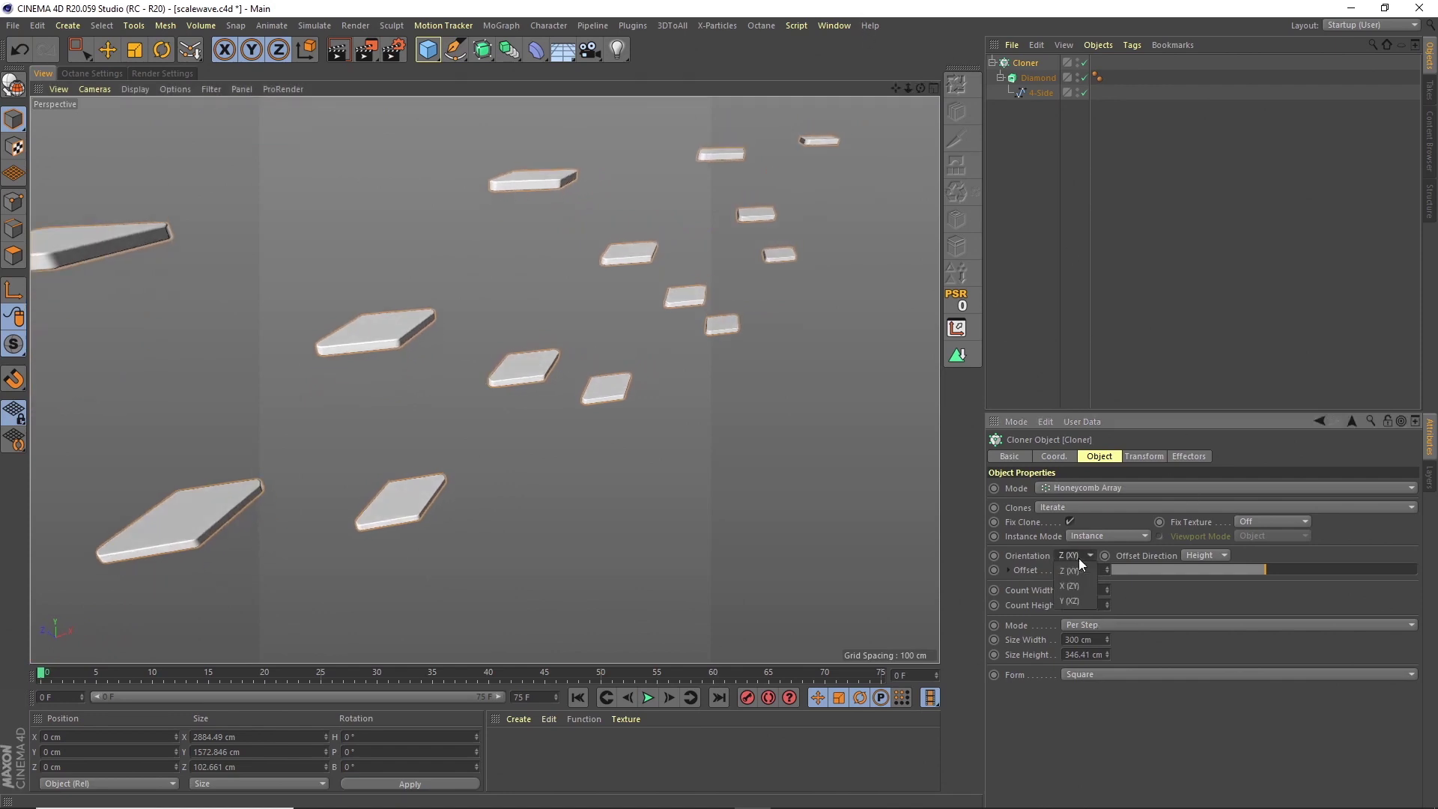
pyautogui.click(1080, 601)
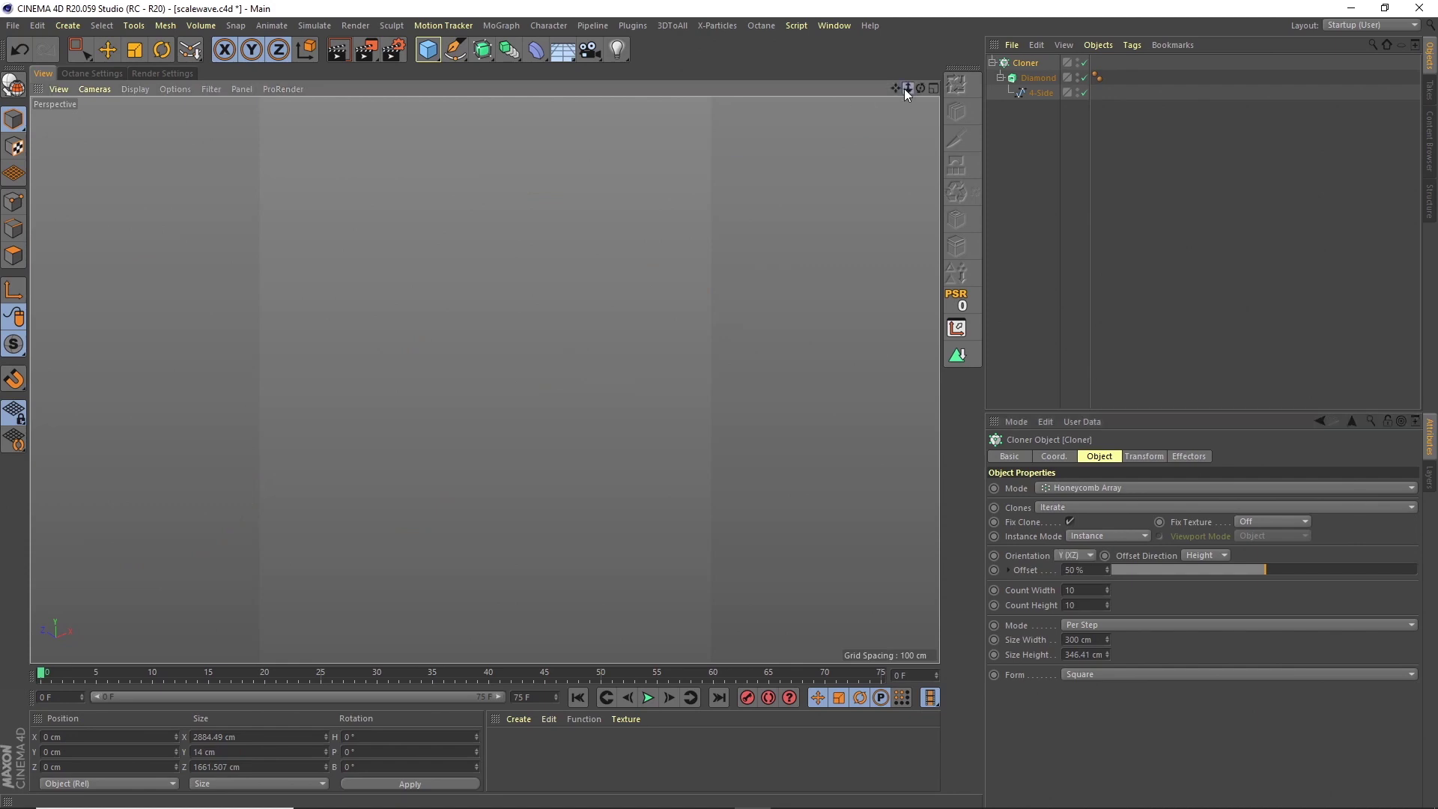
pyautogui.moveTo(905, 88); pyautogui.dragTo(674, 217)
pyautogui.moveTo(558, 304)
pyautogui.keyDown('alt'); pyautogui.mouseDown()
pyautogui.moveTo(533, 359)
pyautogui.moveTo(558, 408)
pyautogui.mouseUp(); pyautogui.keyUp('alt')
# Set the honeycomb spacing to 106 cm width and 102 cm height
pyautogui.click(1102, 638)
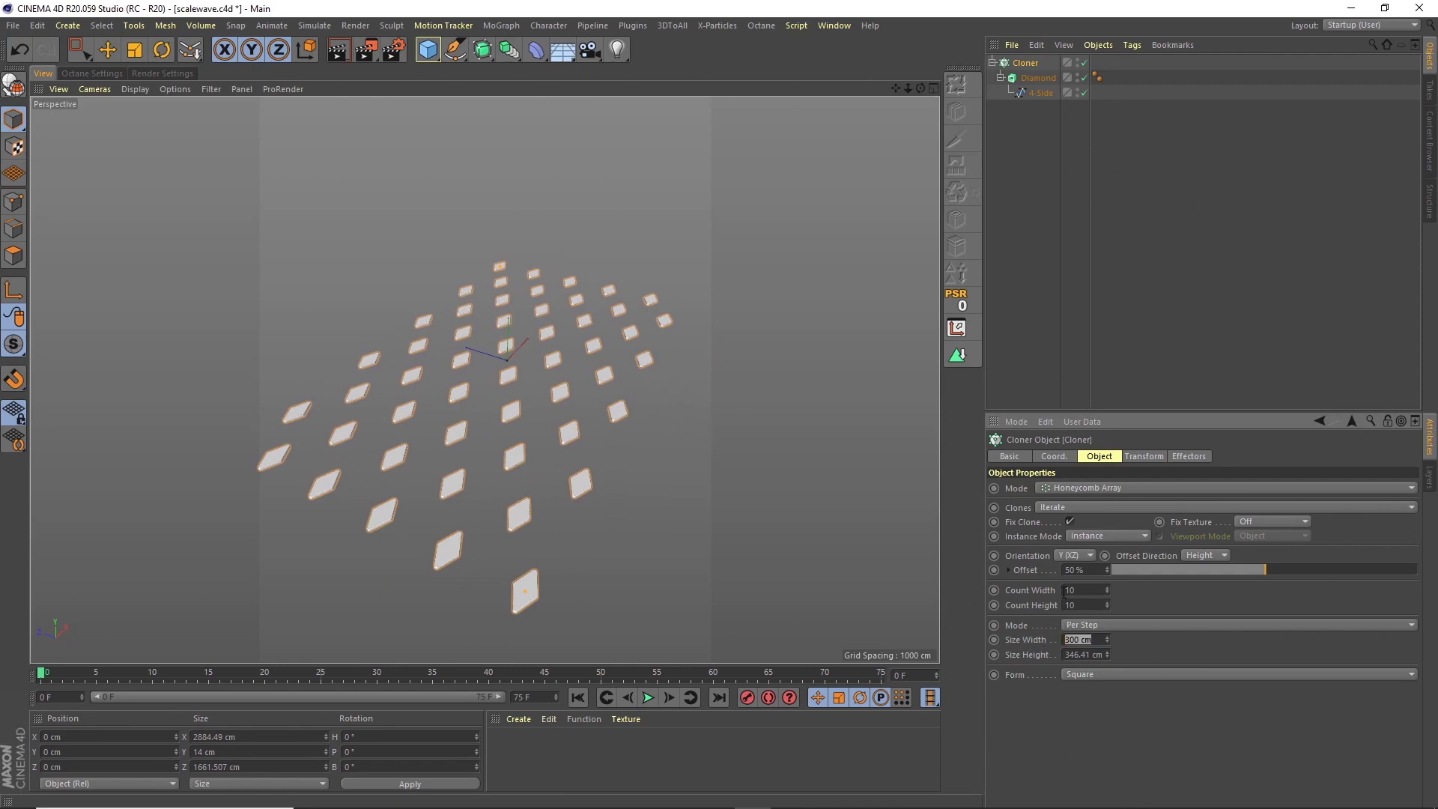
pyautogui.write('100')
pyautogui.press('Tab')
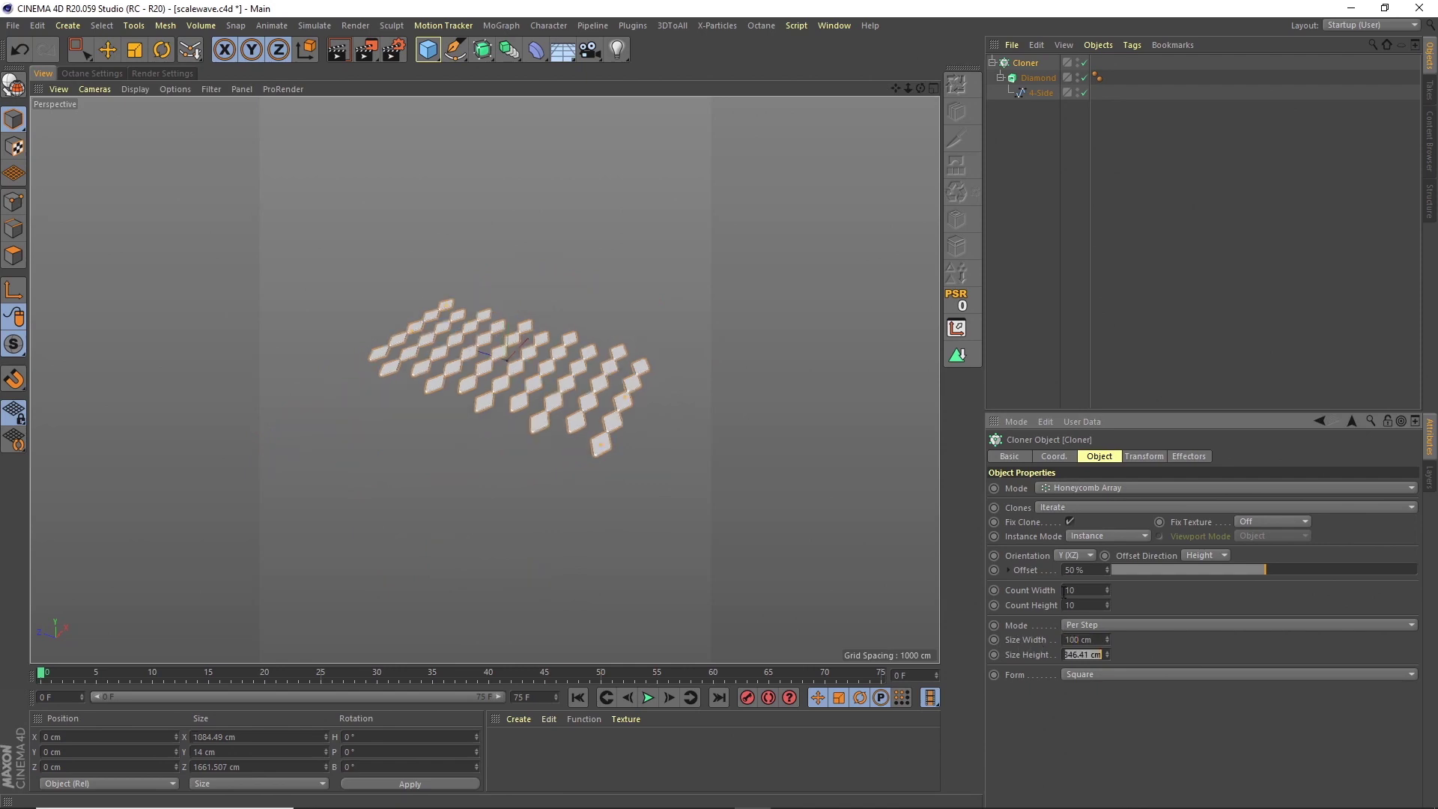
pyautogui.write('100')
pyautogui.press('Return')
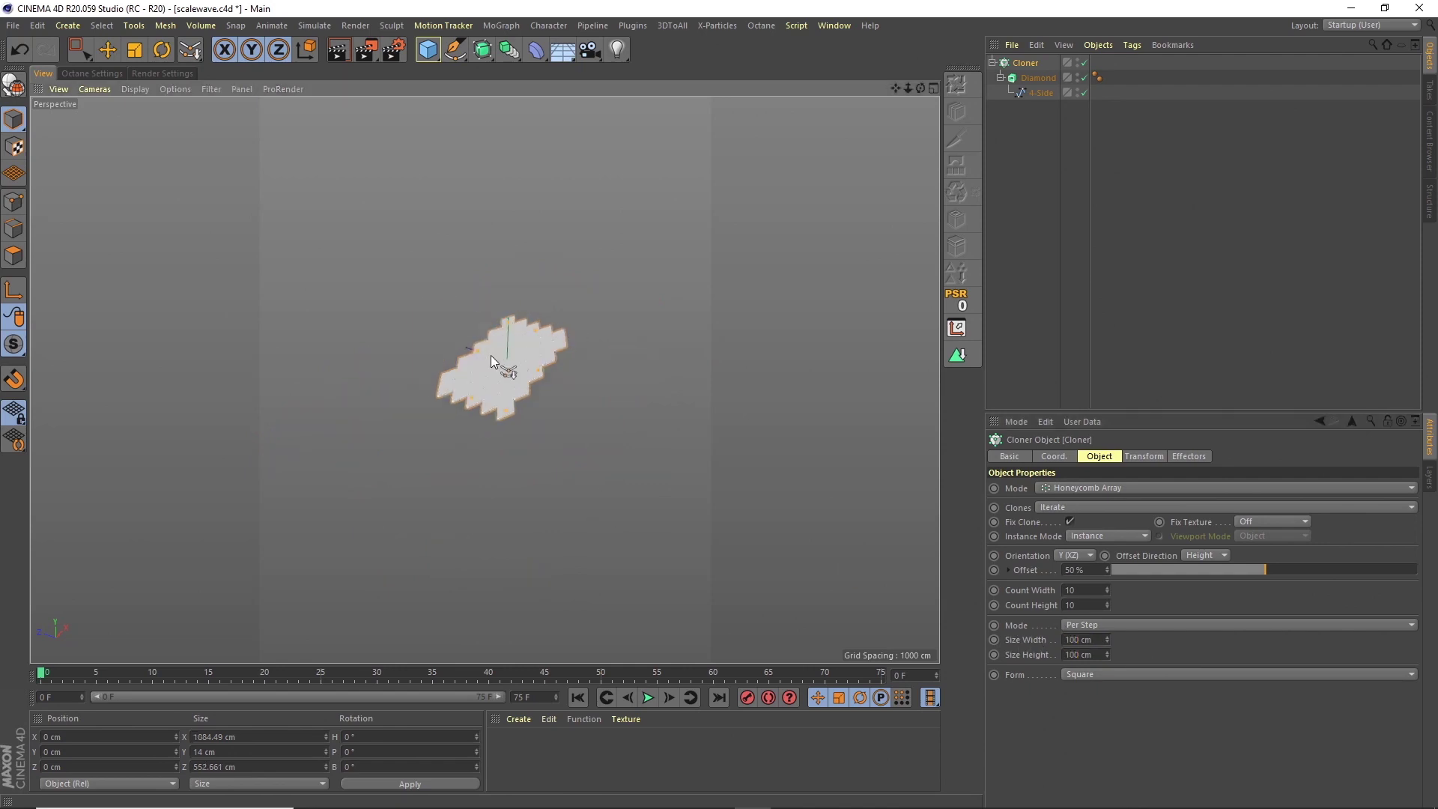
pyautogui.scroll(5, 626, 354)
pyautogui.scroll(2, 554, 406)
pyautogui.keyDown('alt'); pyautogui.moveTo(554, 406); pyautogui.dragTo(561, 461); pyautogui.keyUp('alt')
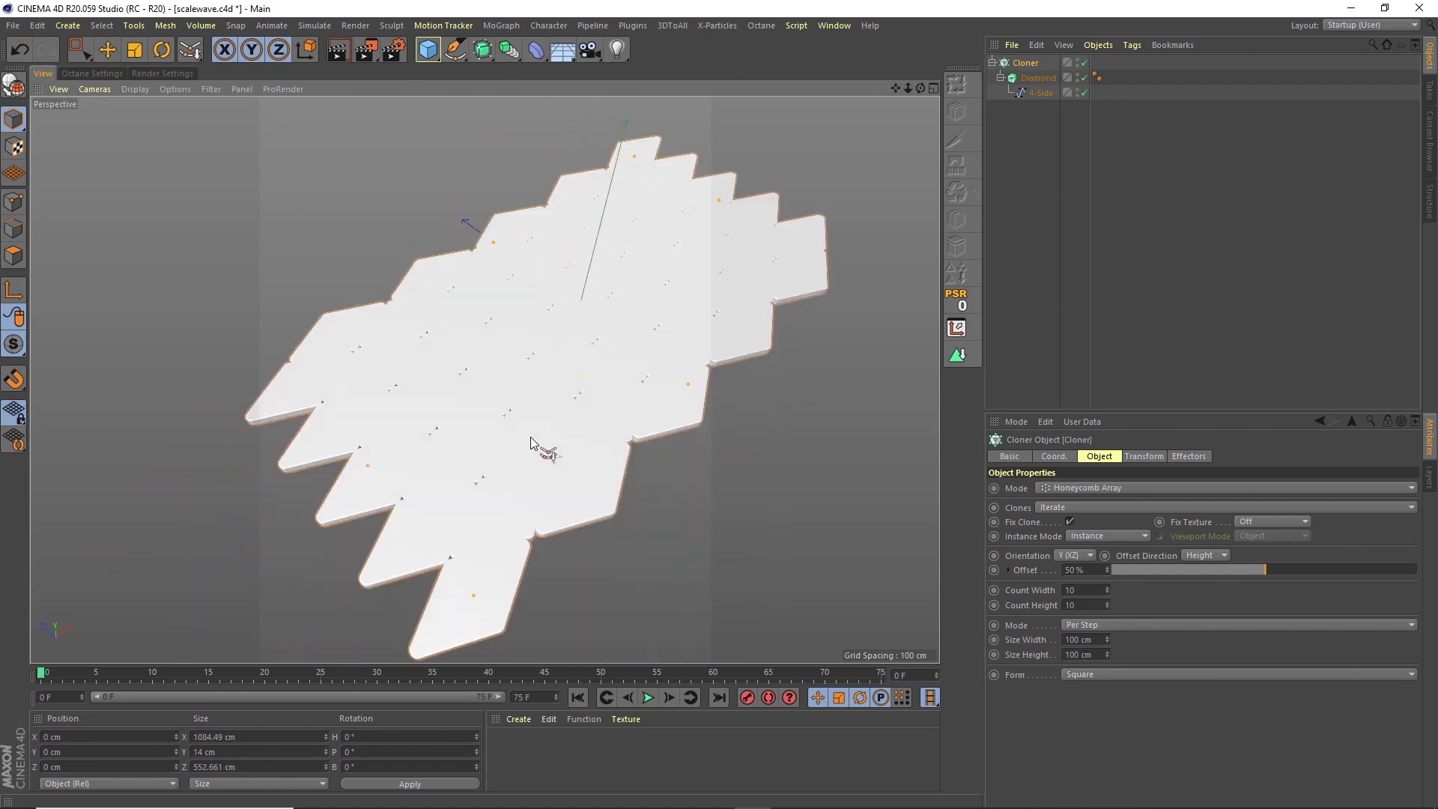
pyautogui.click(1105, 636)
pyautogui.click(1105, 636)
pyautogui.click(1105, 636)
pyautogui.click(1106, 636)
pyautogui.click(1105, 636)
pyautogui.click(1106, 636)
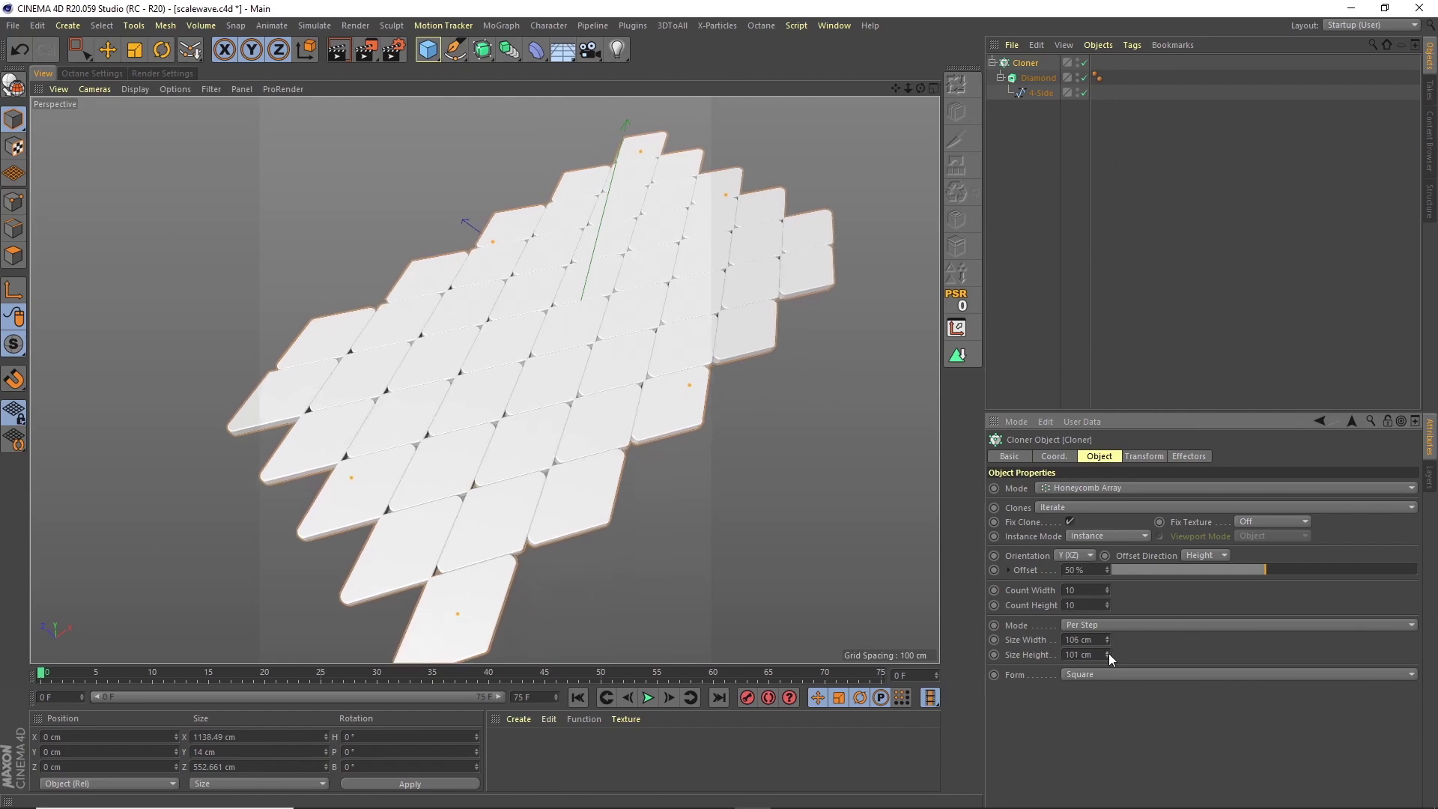
pyautogui.moveTo(1109, 653); pyautogui.dragTo(559, 437)
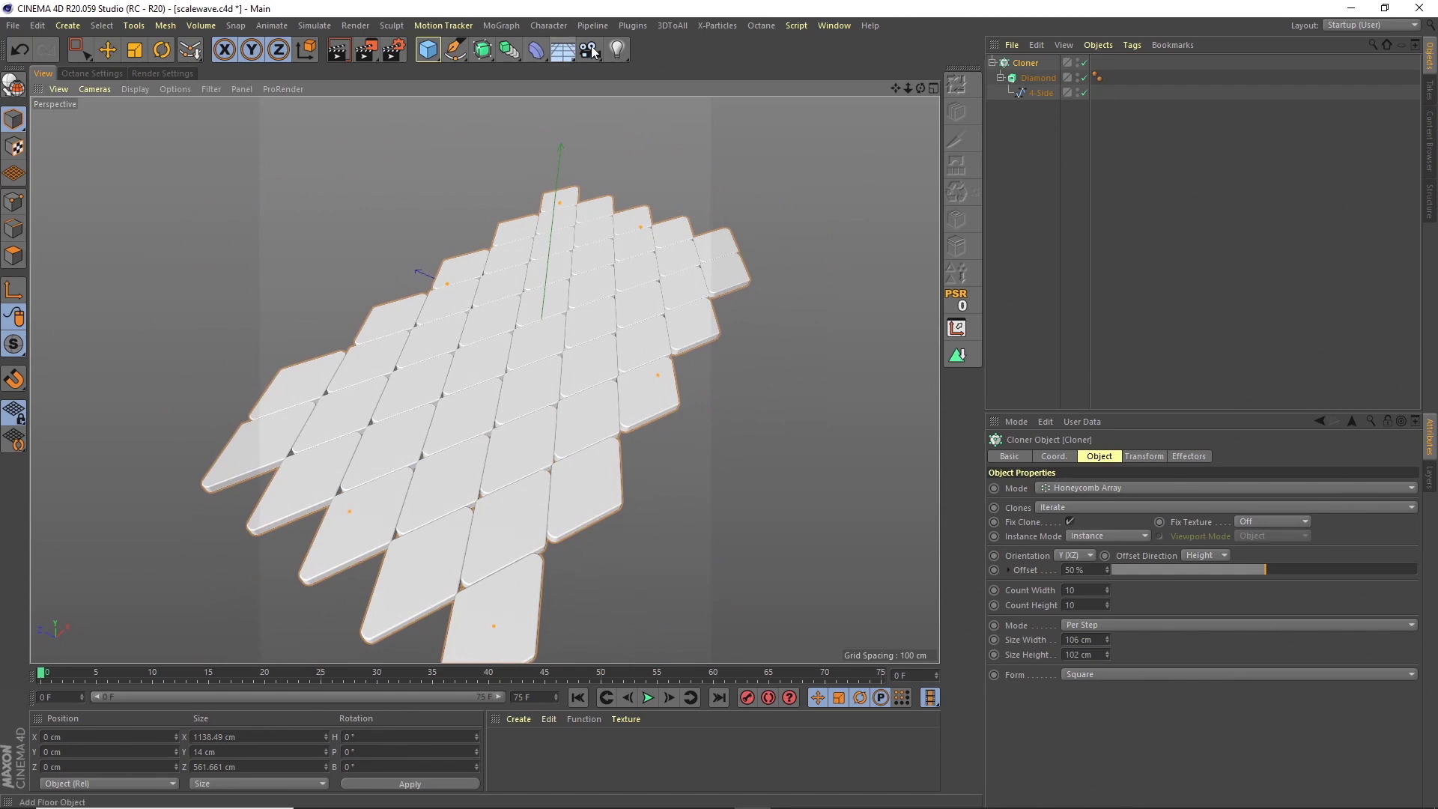
# Add a camera with a 135 mm Tele lens and frame the tile grid
pyautogui.moveTo(590, 49); pyautogui.dragTo(640, 71)
pyautogui.click(1083, 62)
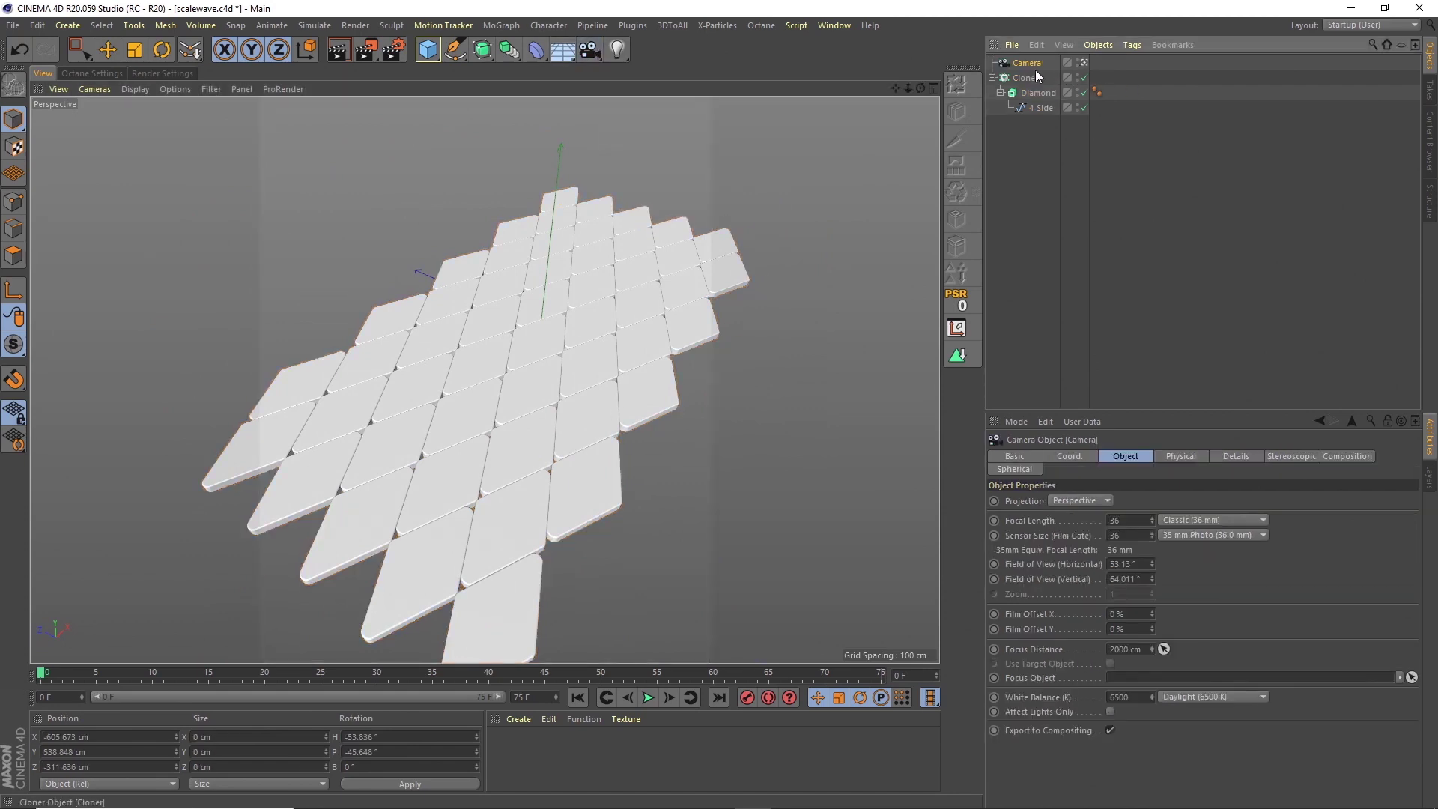
pyautogui.click(1208, 521)
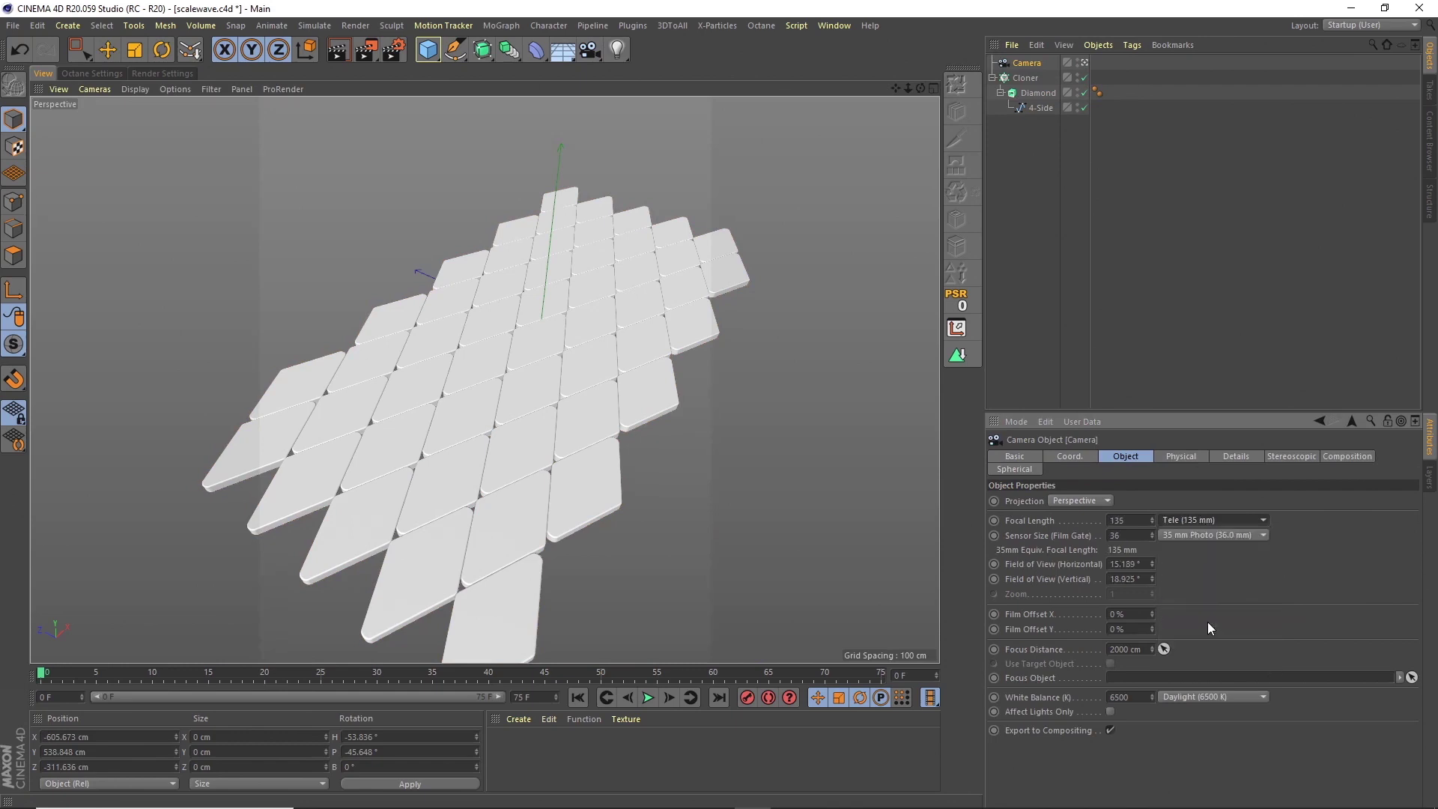
pyautogui.click(1207, 624)
pyautogui.moveTo(904, 87); pyautogui.dragTo(649, 239)
pyautogui.moveTo(887, 89); pyautogui.dragTo(829, 123)
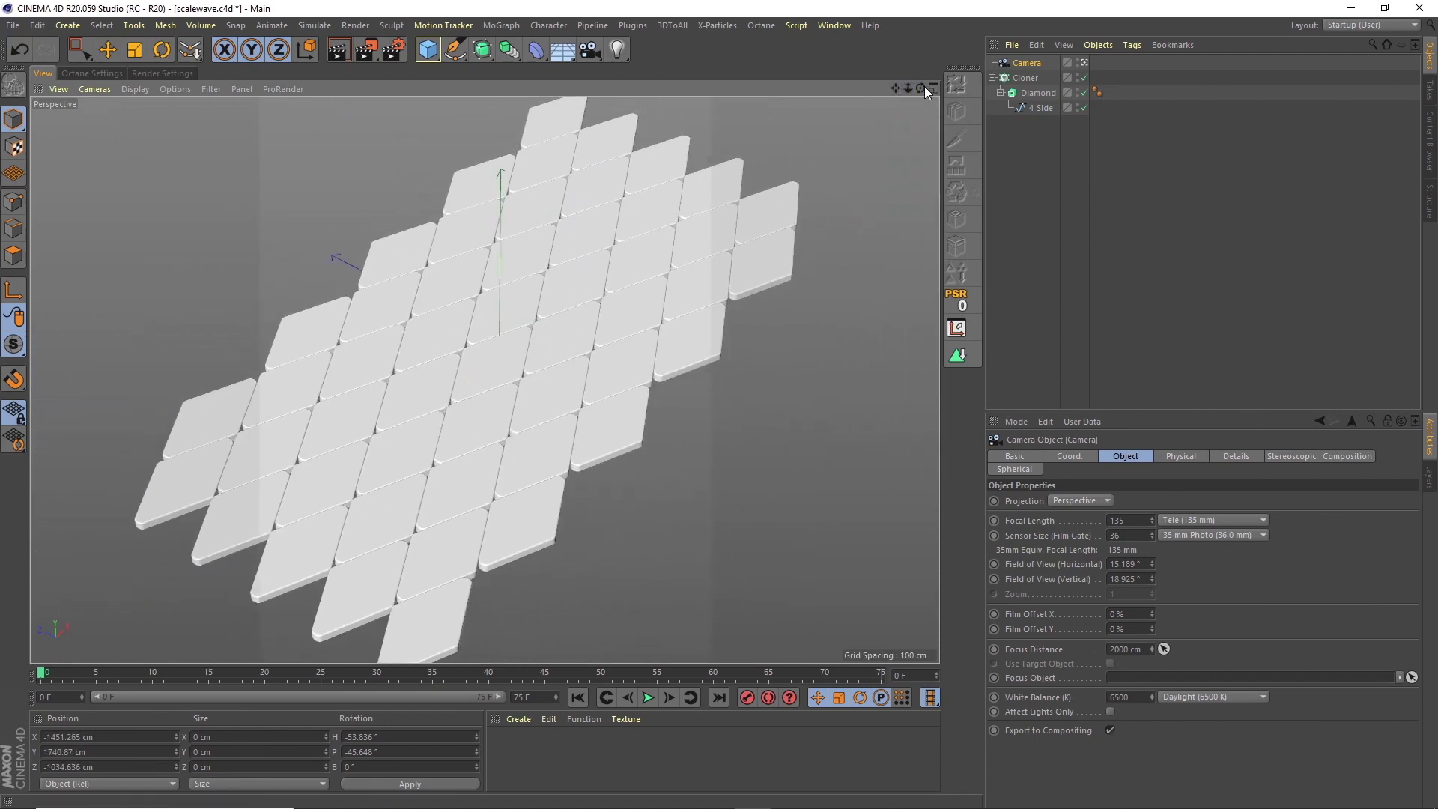
pyautogui.moveTo(924, 86); pyautogui.dragTo(909, 79)
# Set the Cloner's honeycomb count to 20 tiles wide by 34 high
pyautogui.click(1026, 78)
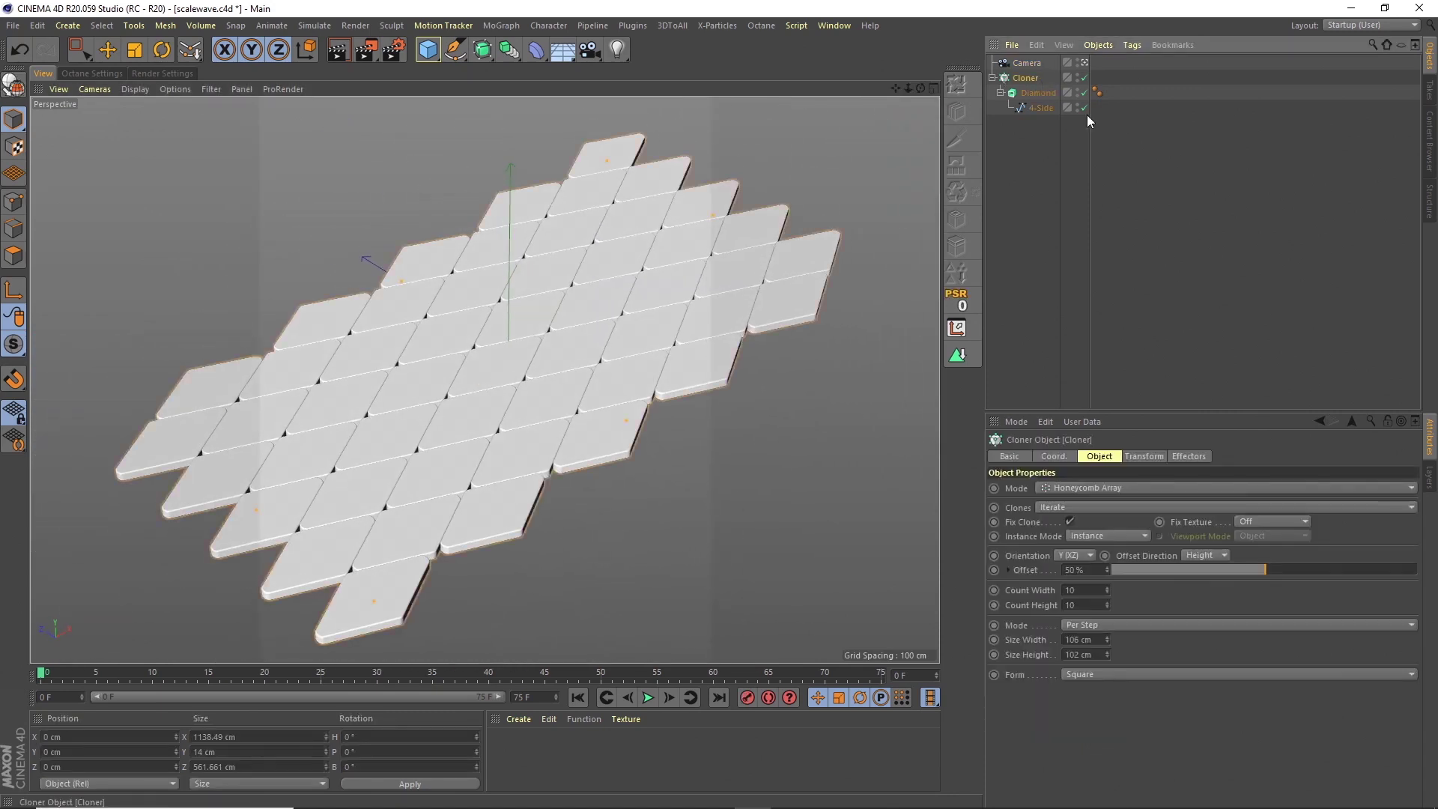
pyautogui.click(1097, 640)
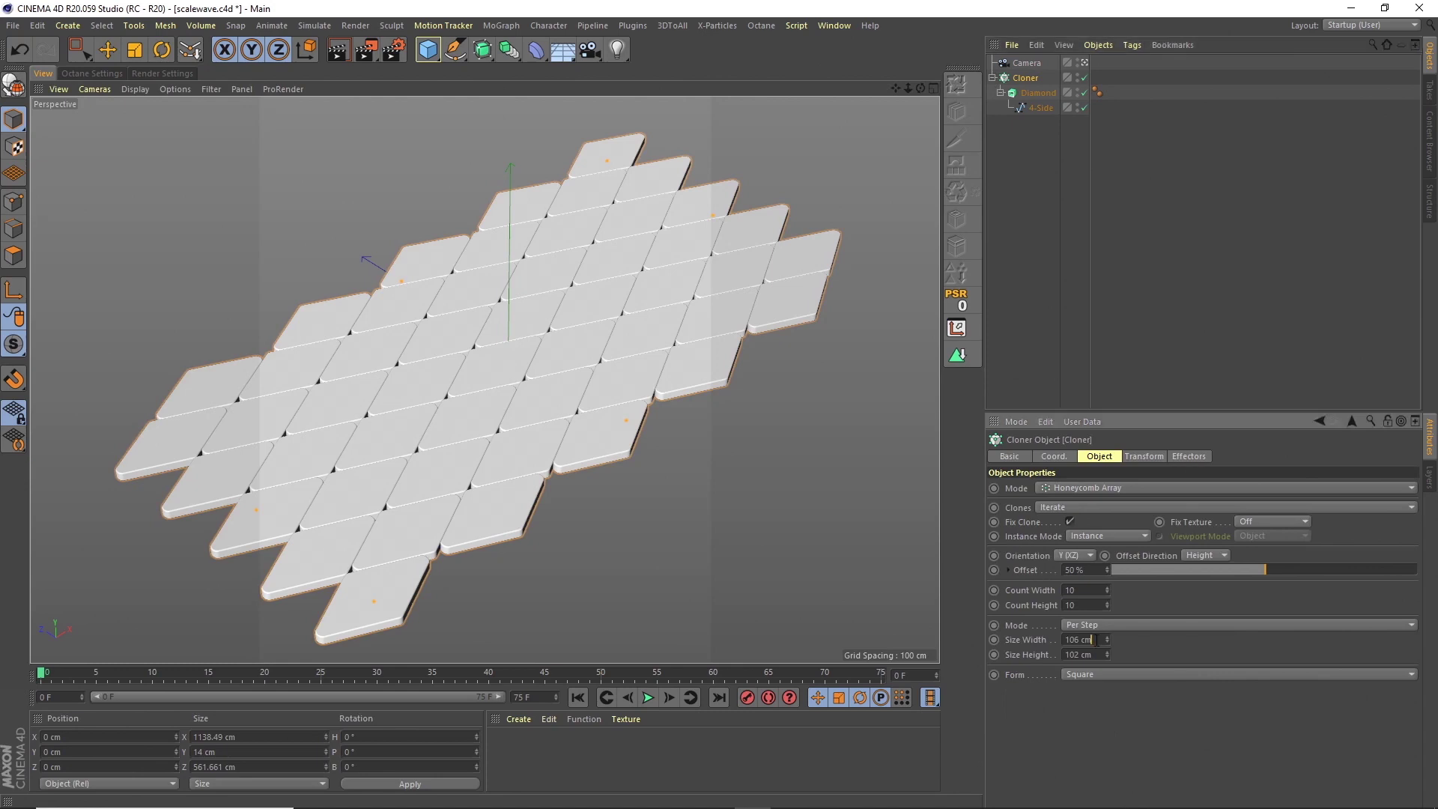
pyautogui.click(1082, 601)
pyautogui.write('20')
pyautogui.press('Return')
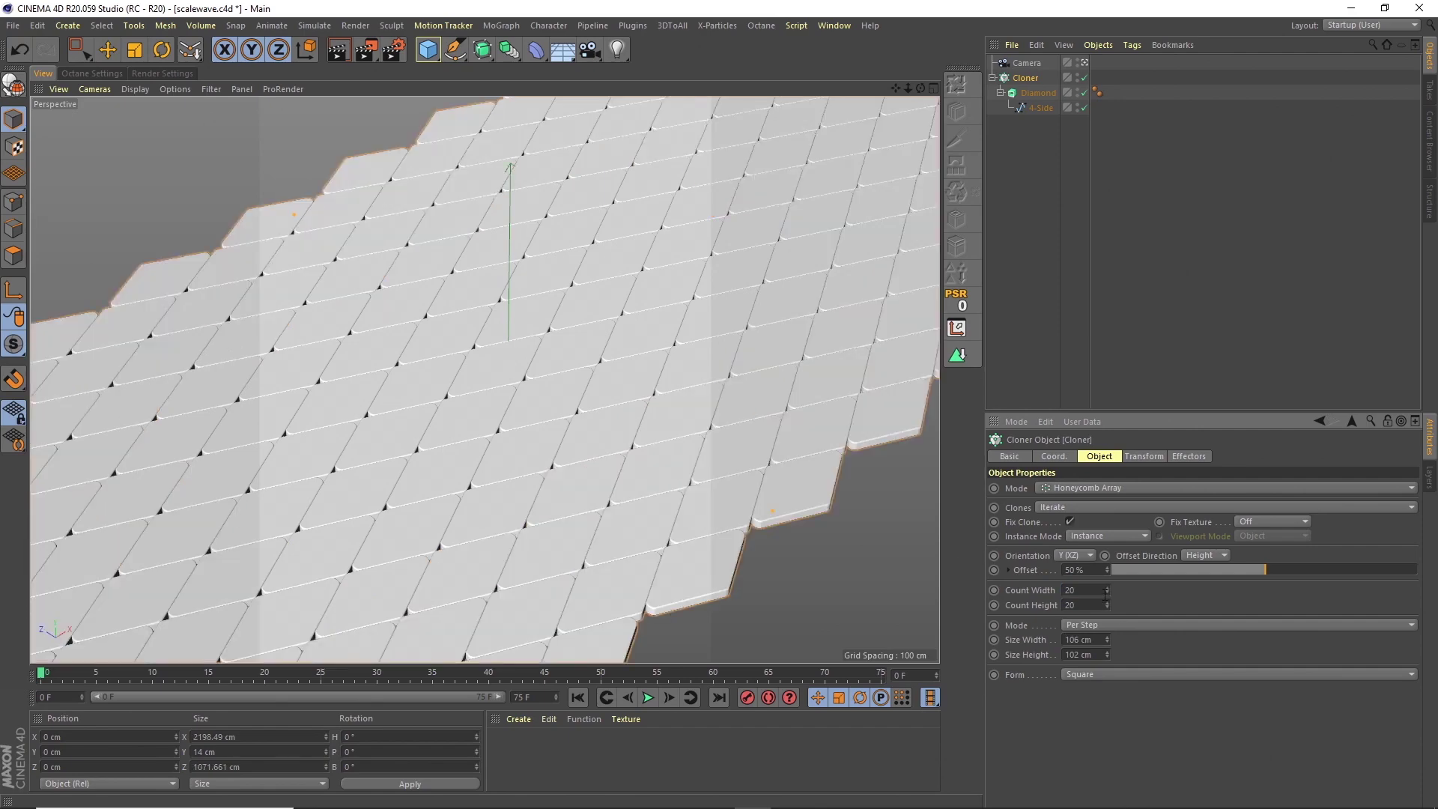
pyautogui.moveTo(1109, 591); pyautogui.dragTo(1004, 589)
pyautogui.write('20')
pyautogui.press('Return')
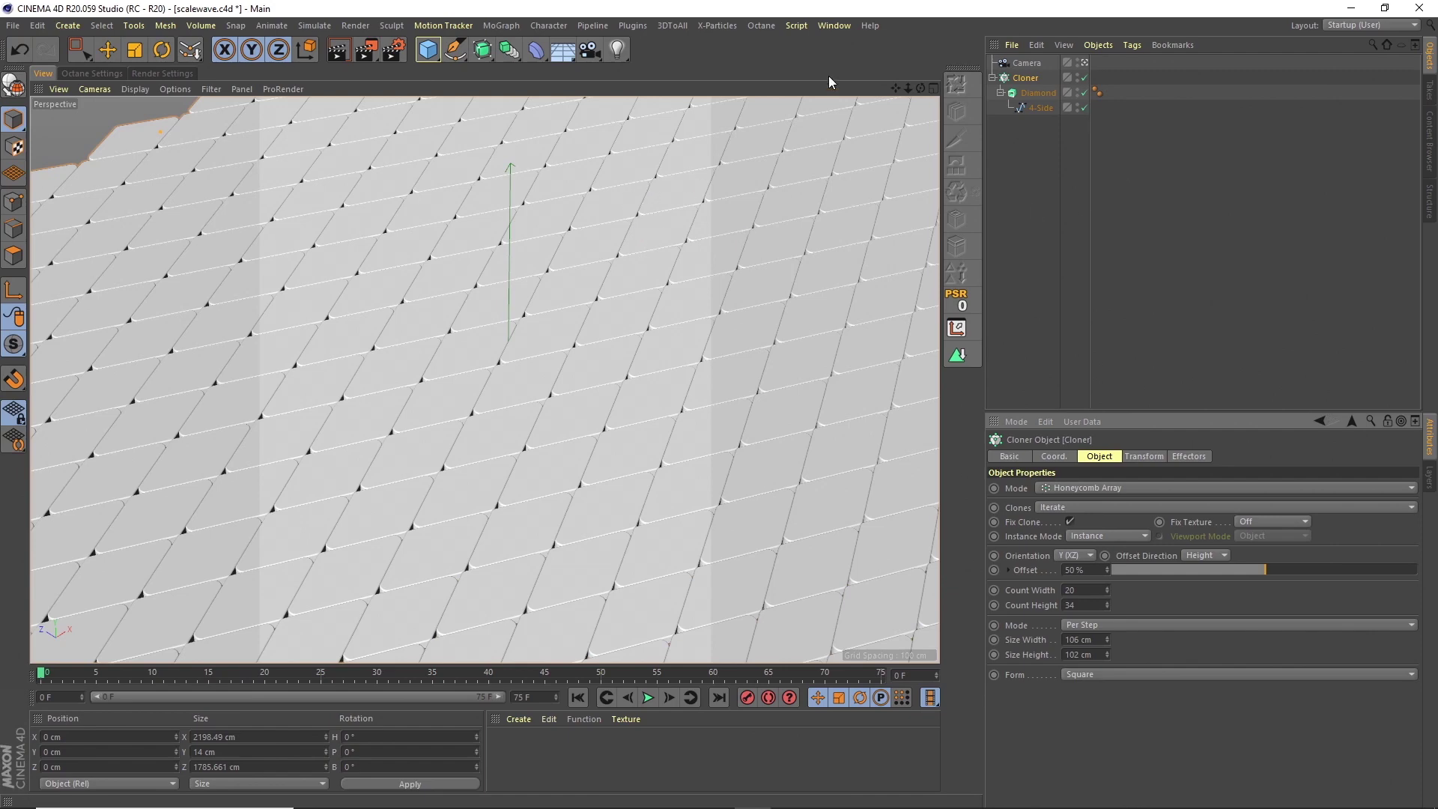
# Add a Formula effector to the Cloner and preview its sine-wave animation
pyautogui.click(500, 27)
pyautogui.moveTo(539, 47)
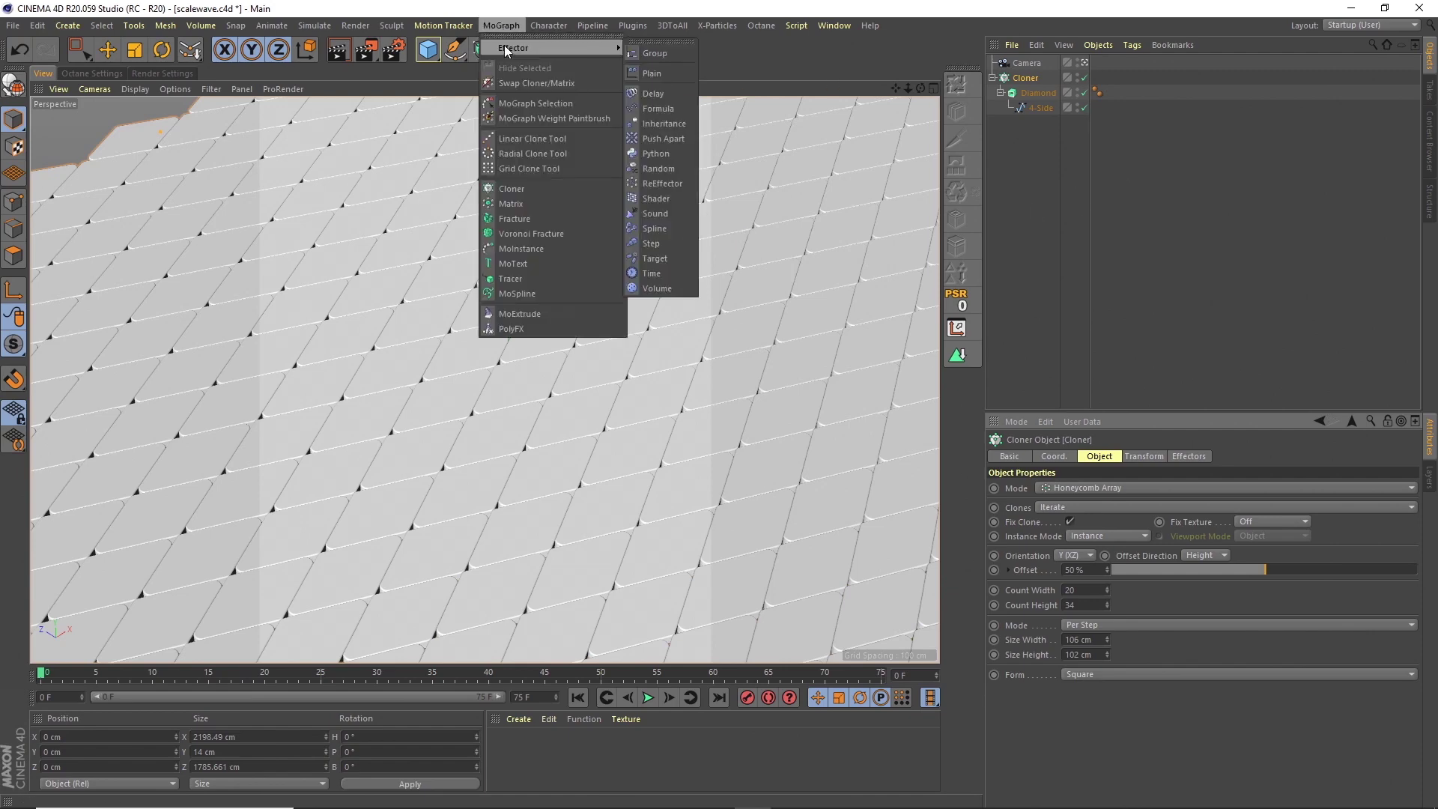
pyautogui.click(669, 111)
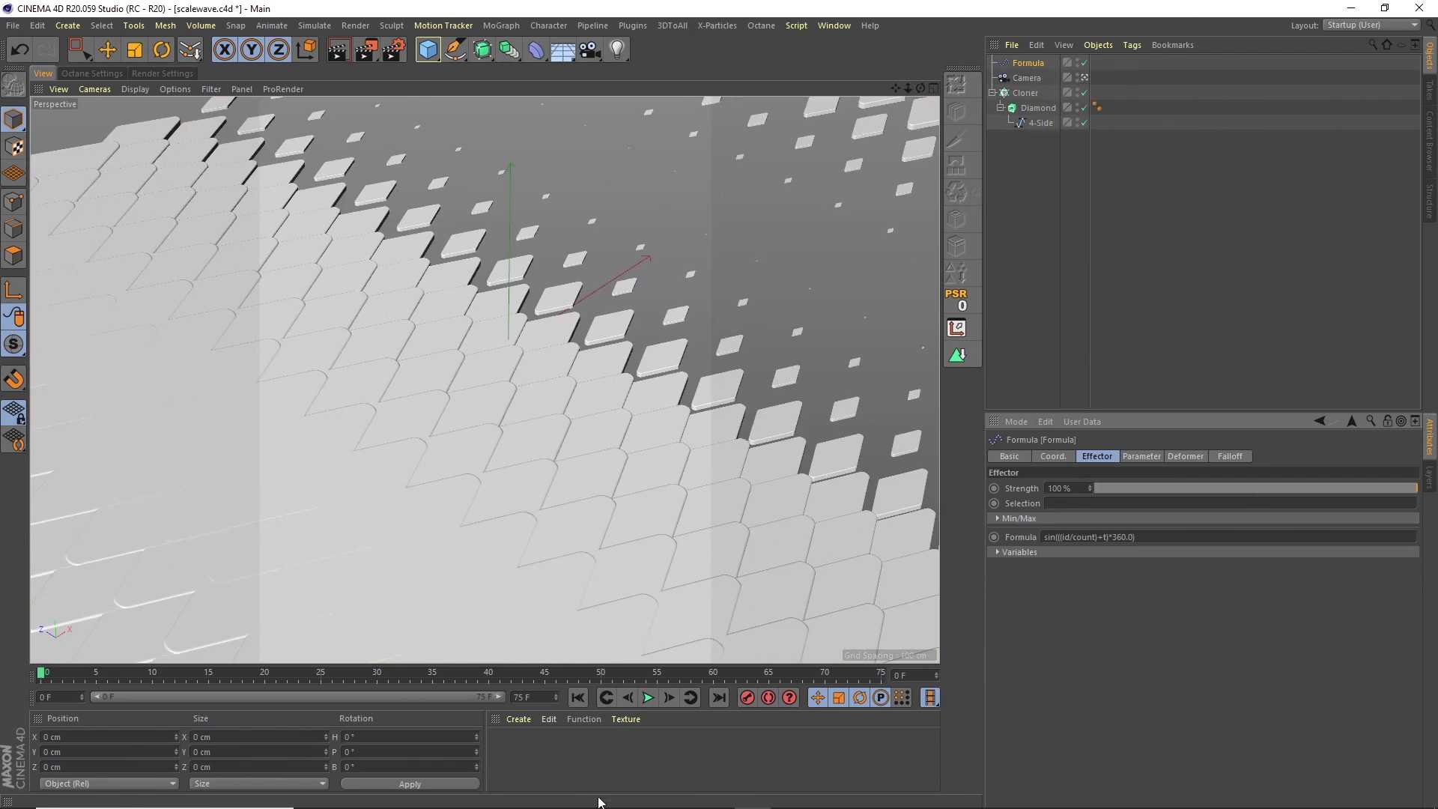
pyautogui.click(647, 698)
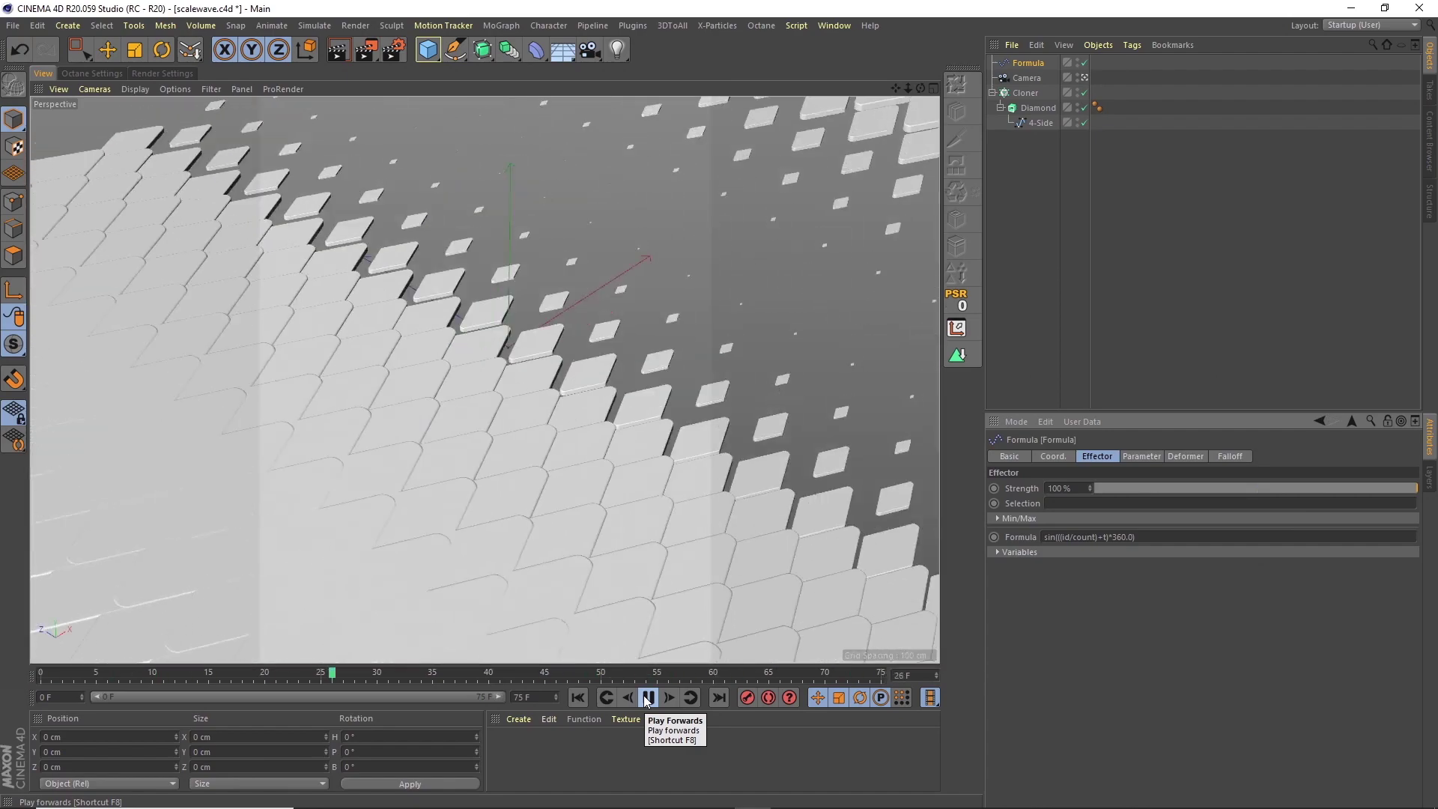
pyautogui.click(648, 698)
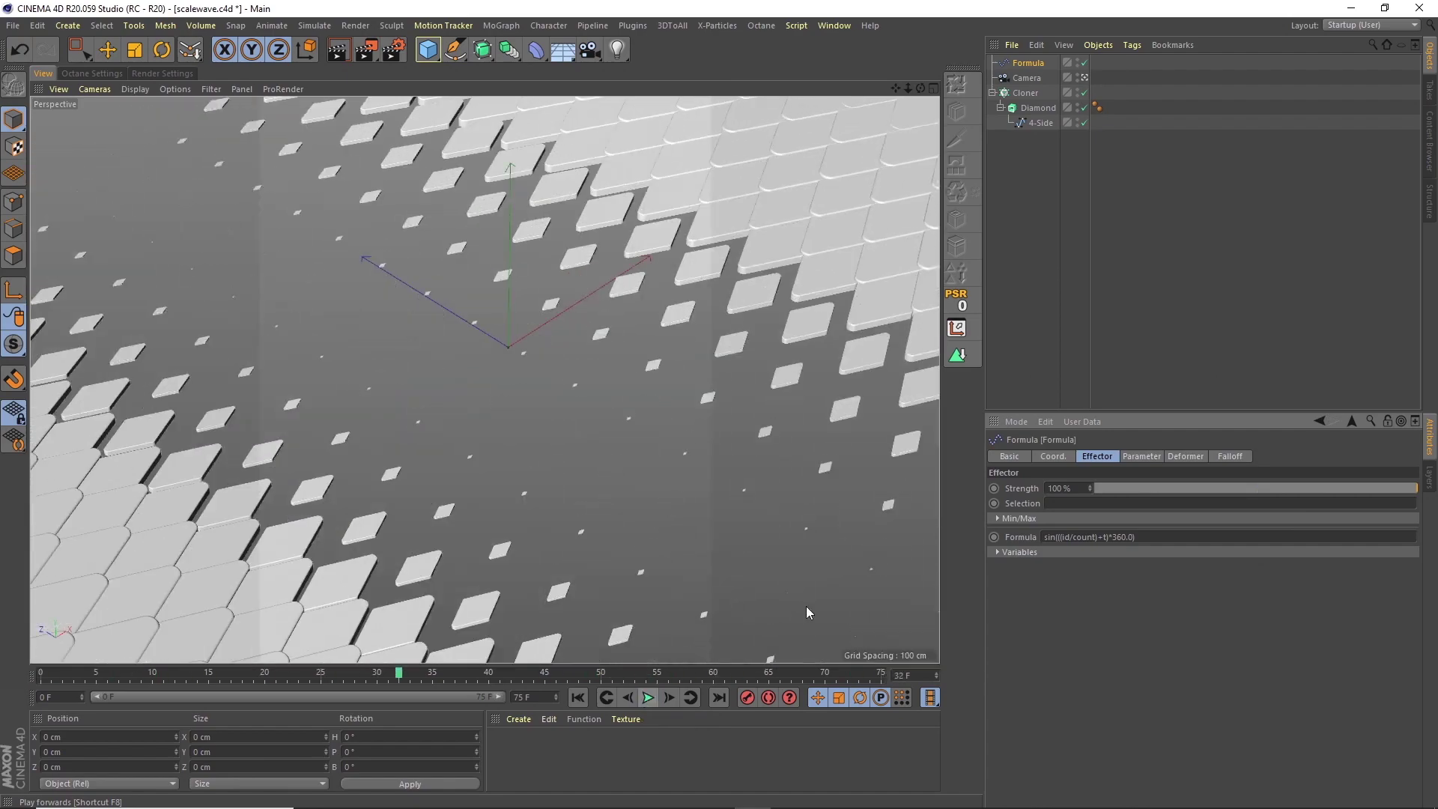
# Untick Scale in the Formula effector's parameters and preview the result
pyautogui.click(1140, 462)
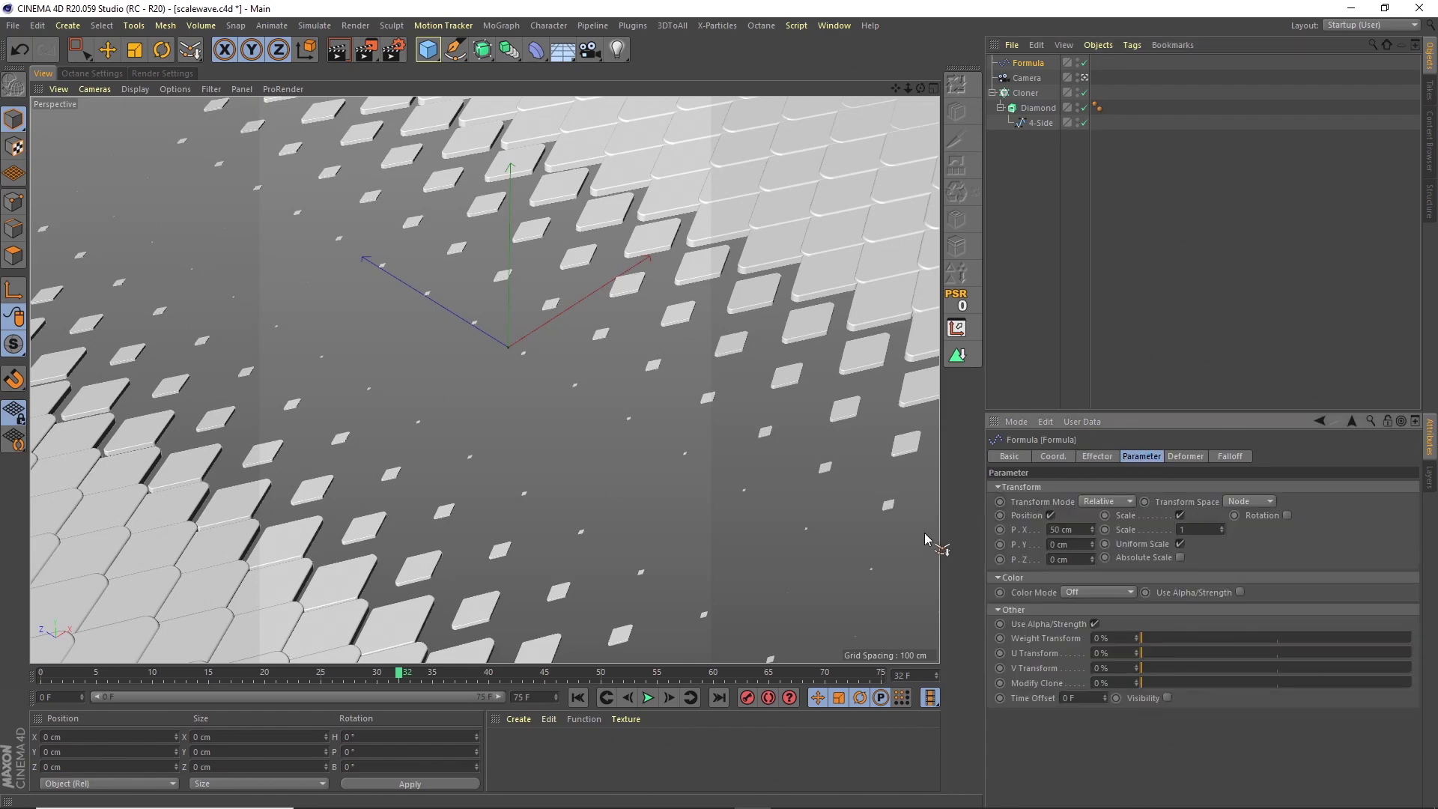
pyautogui.click(1181, 516)
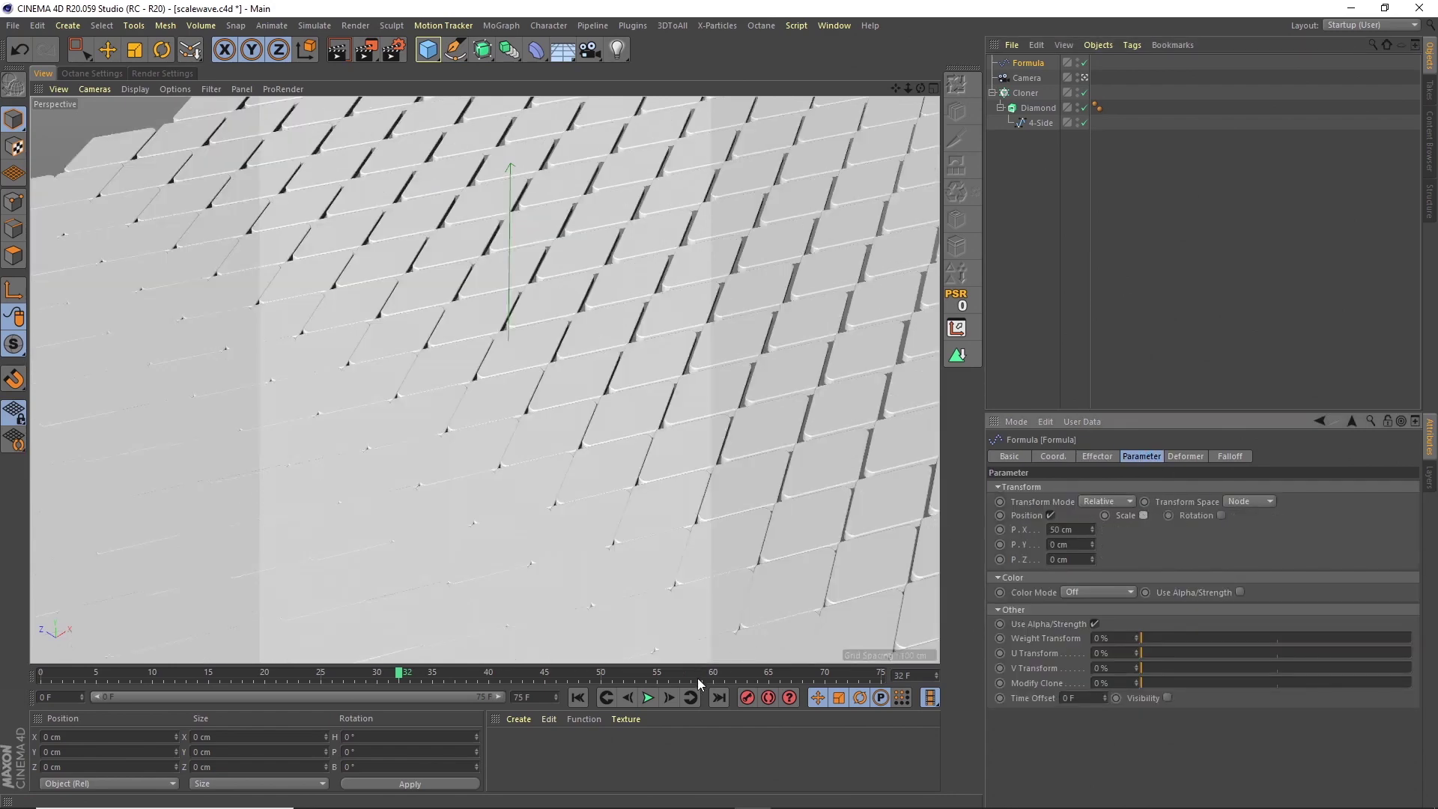
pyautogui.click(647, 698)
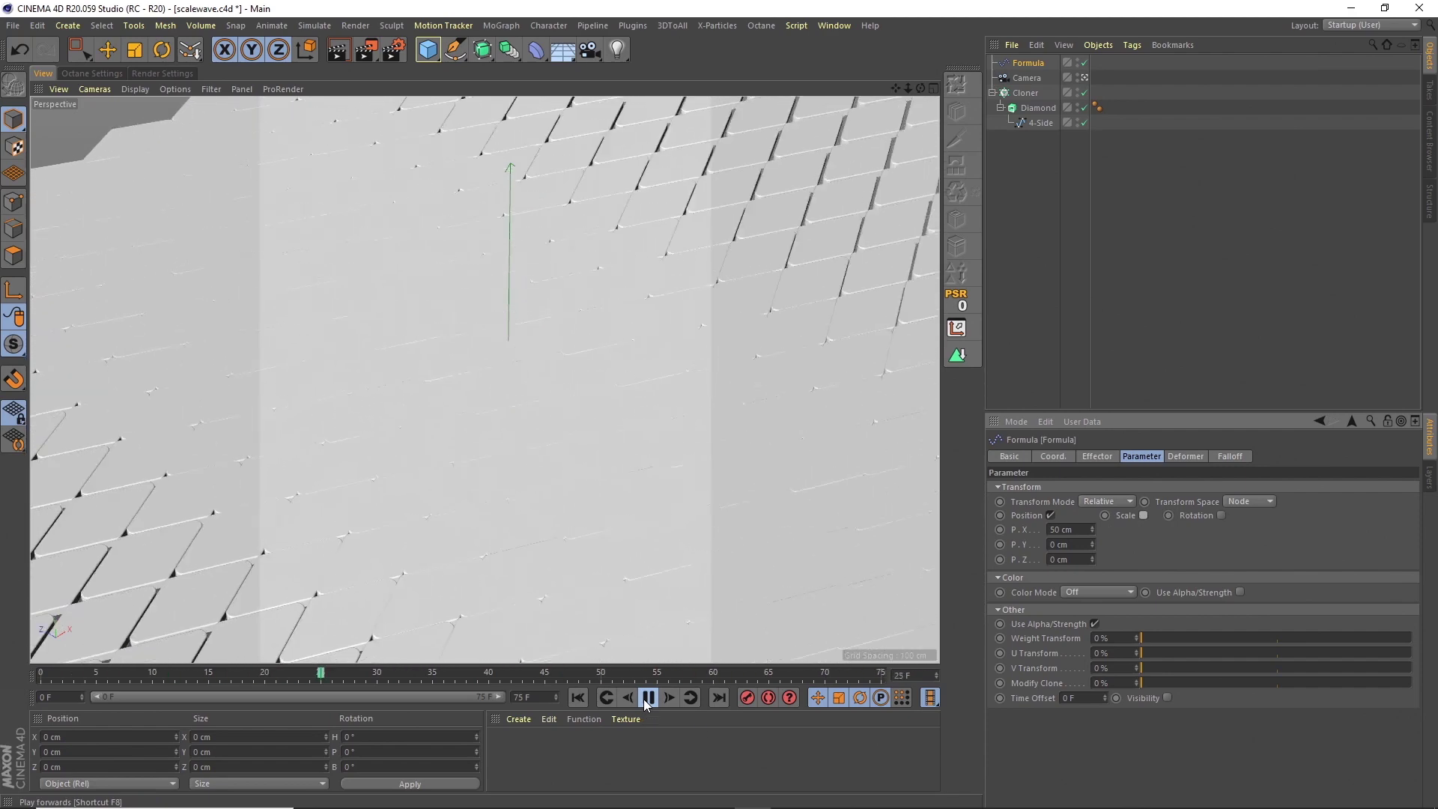
pyautogui.click(648, 697)
# Set the effector's position offset to P.X 0 cm and P.Y 20 cm, then preview
pyautogui.doubleClick(1078, 545)
pyautogui.click(1076, 529)
pyautogui.moveTo(1076, 529); pyautogui.dragTo(1030, 529)
pyautogui.write('0')
pyautogui.press('Tab')
pyautogui.write('20')
pyautogui.press('Tab')
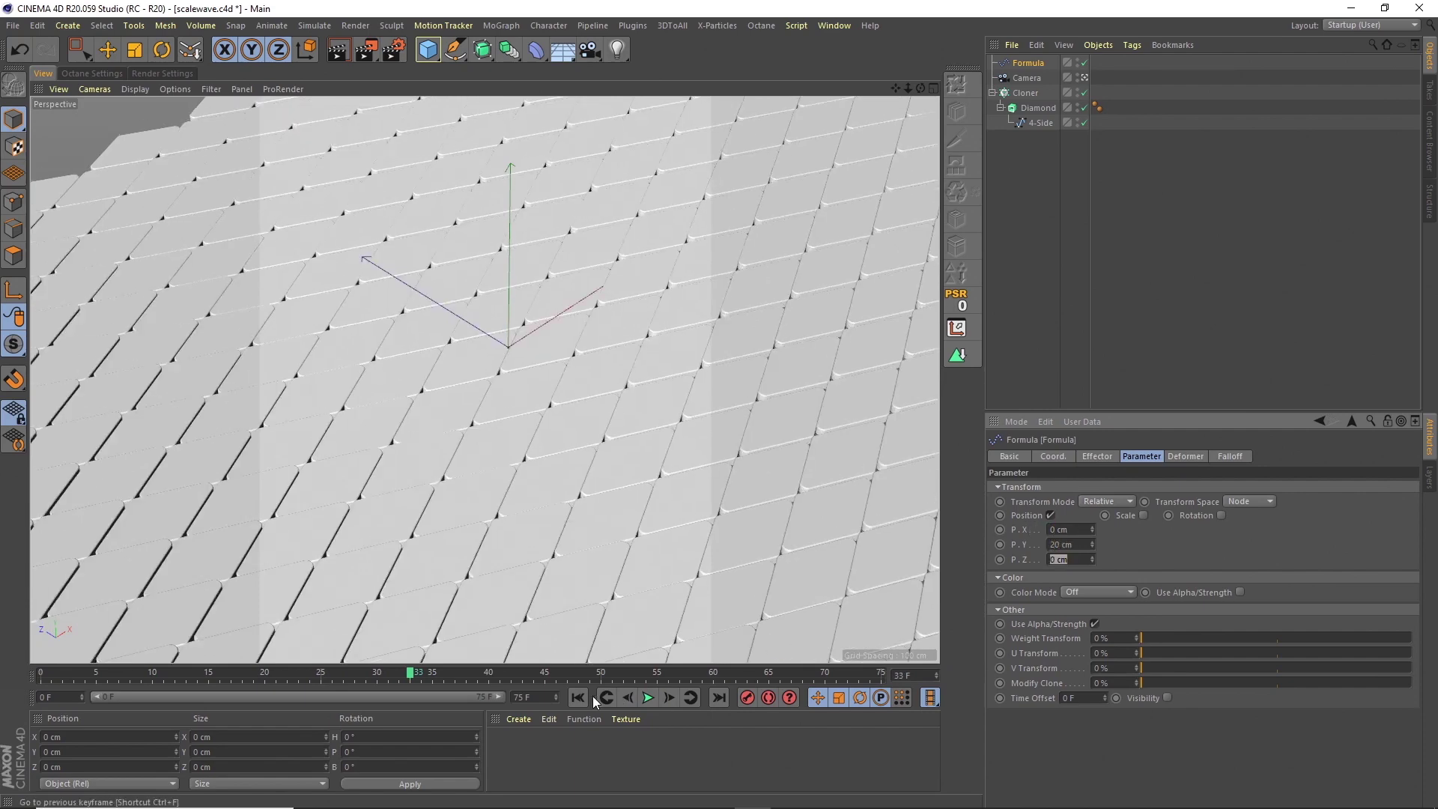
pyautogui.click(649, 698)
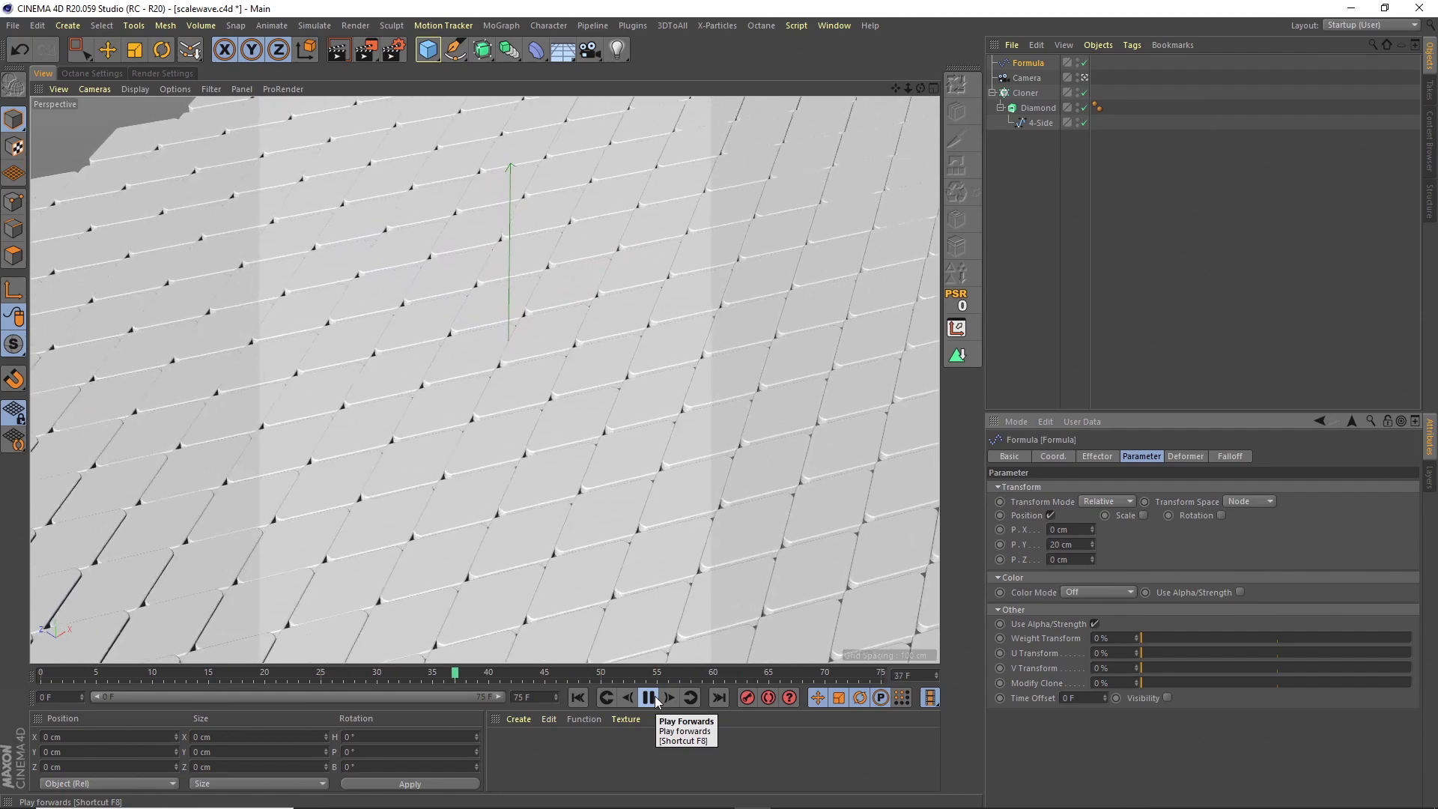
pyautogui.click(649, 698)
# Raise the P.Y offset to 30 cm and play back to check the wave
pyautogui.moveTo(1079, 544); pyautogui.dragTo(1020, 551)
pyautogui.write('30')
pyautogui.press('Tab')
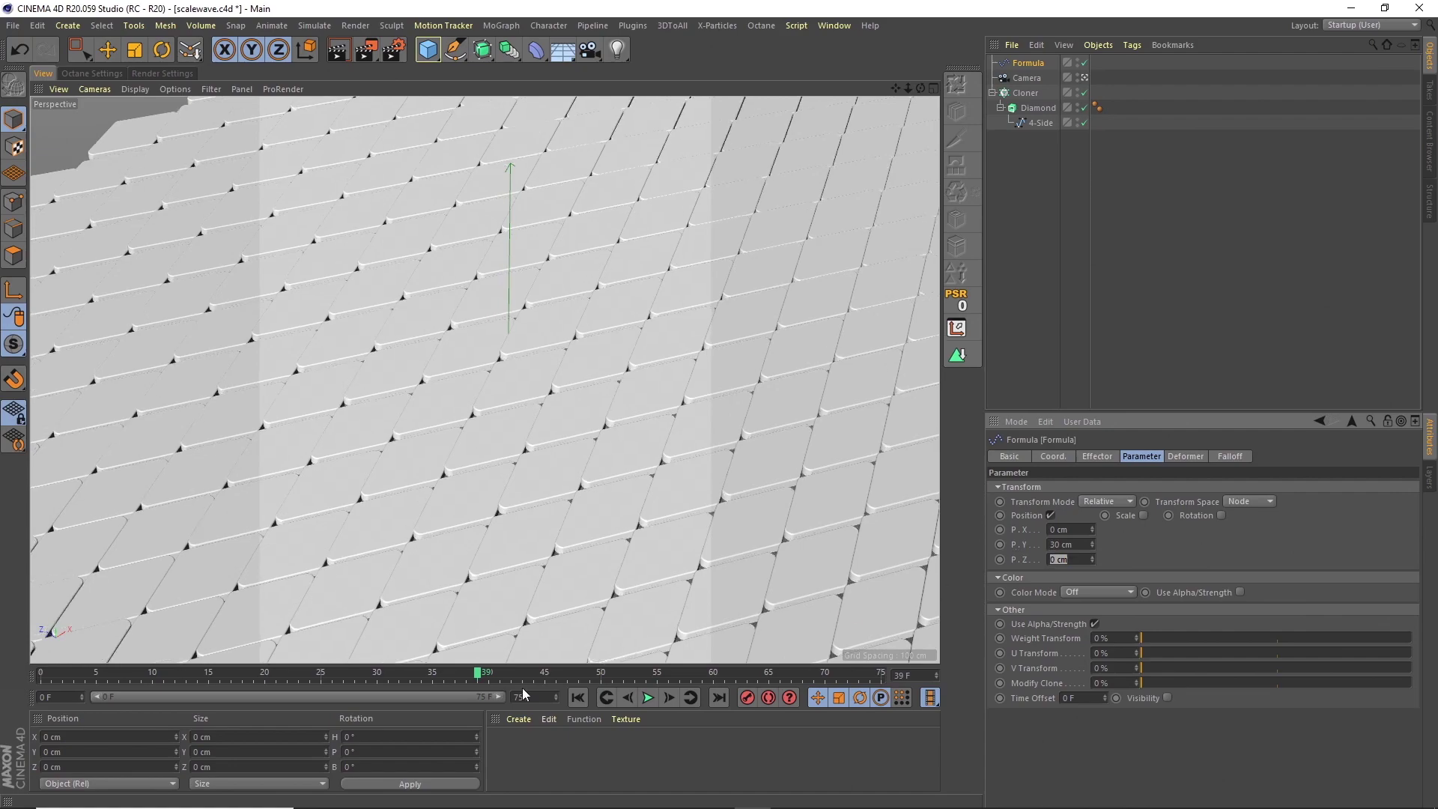
pyautogui.click(647, 699)
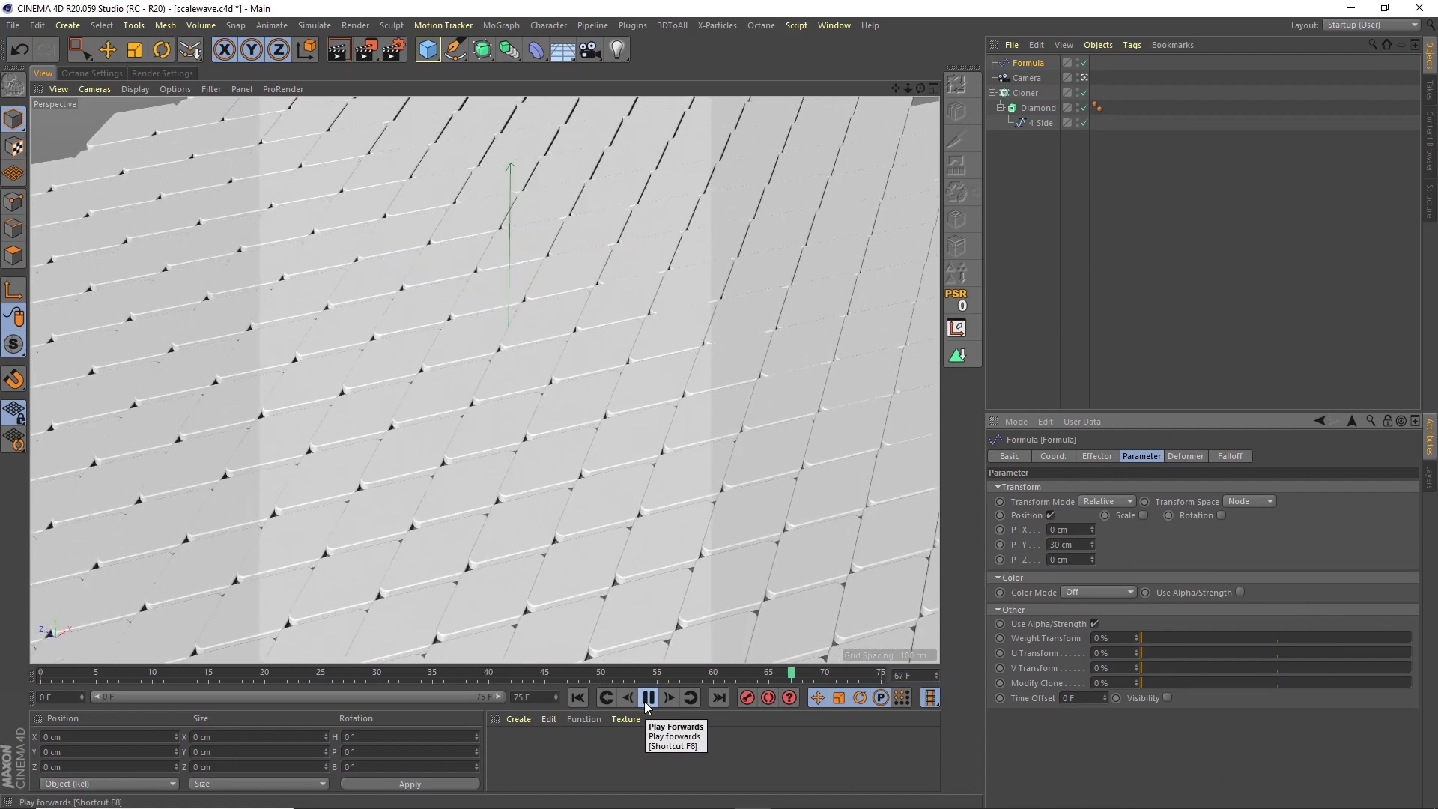
pyautogui.click(648, 699)
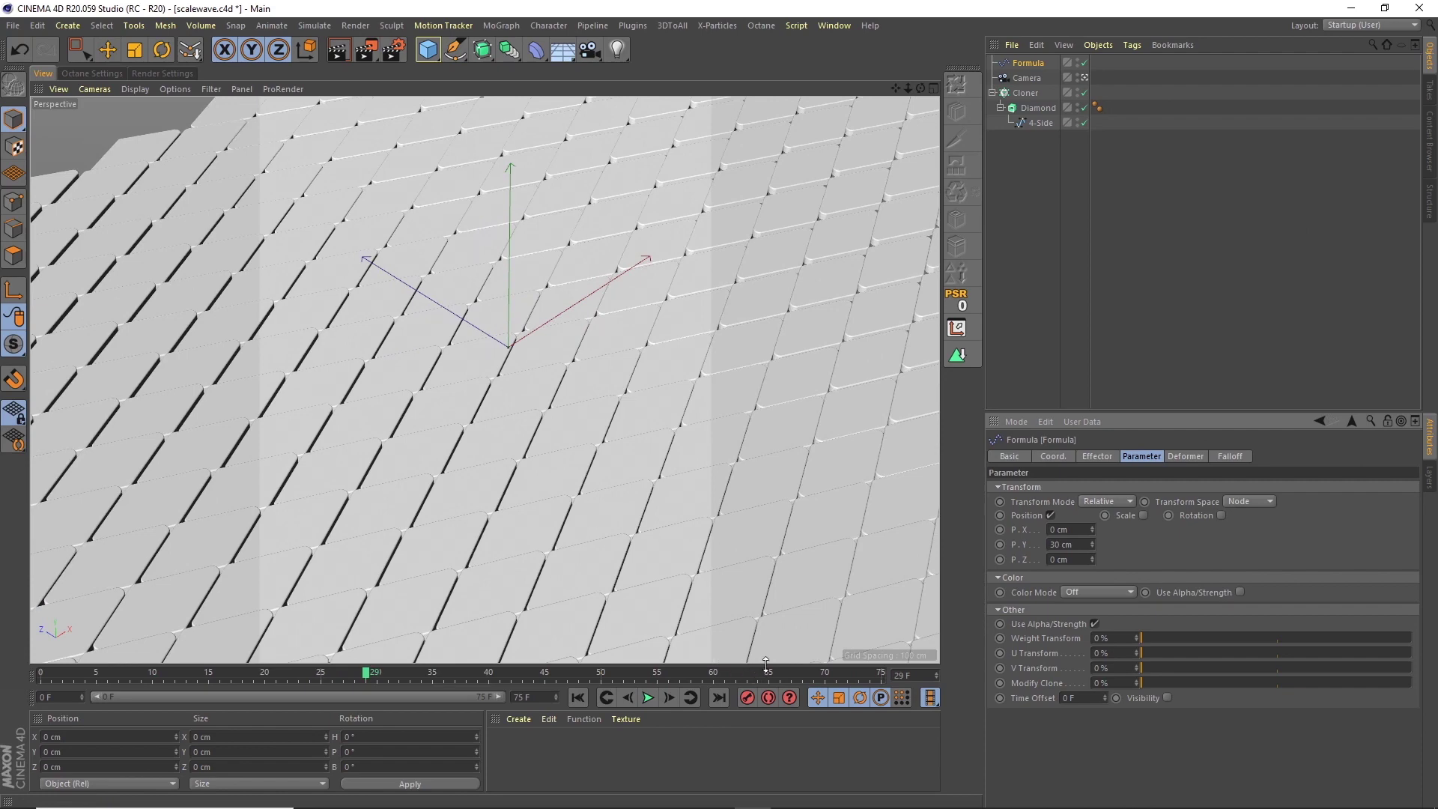
pyautogui.click(648, 699)
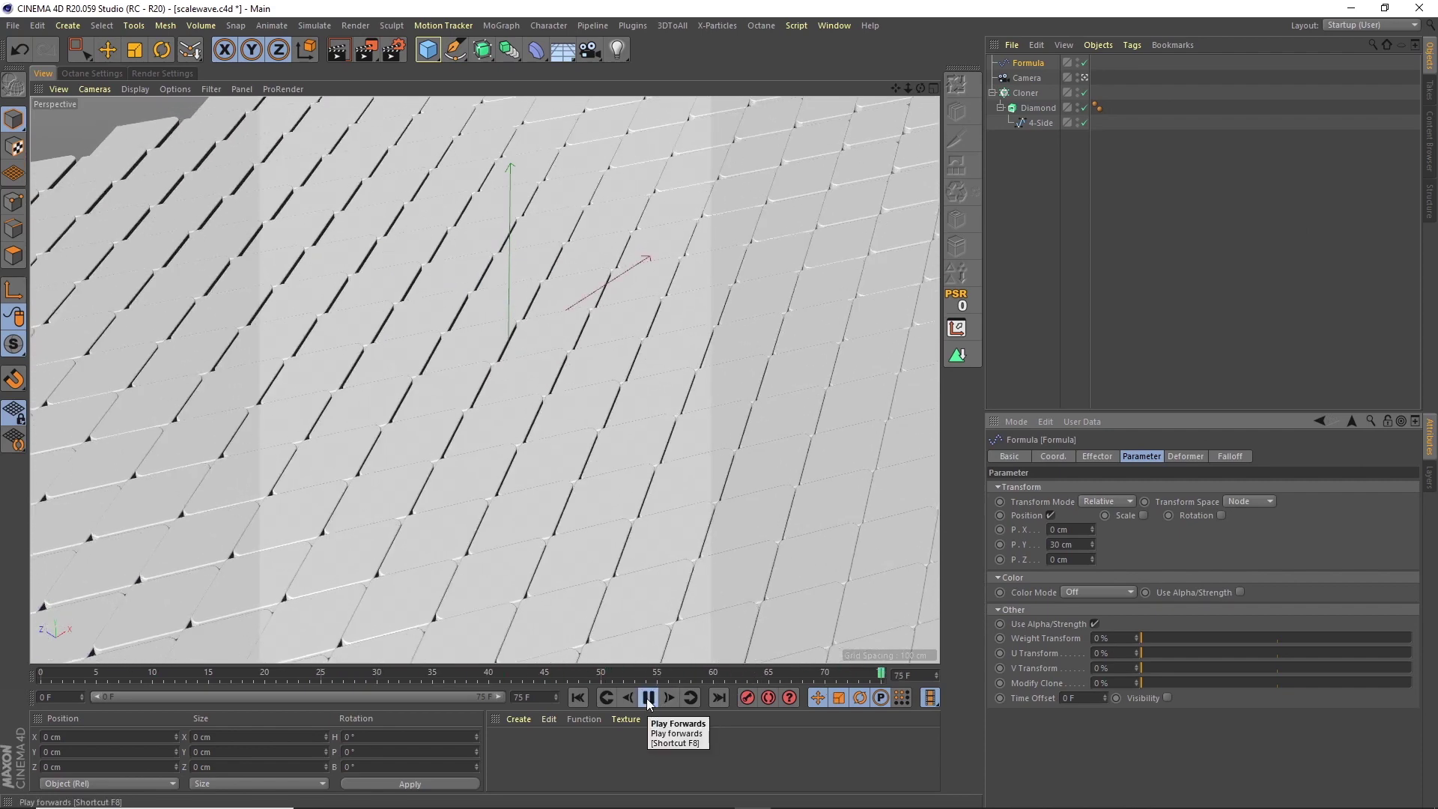
pyautogui.click(648, 699)
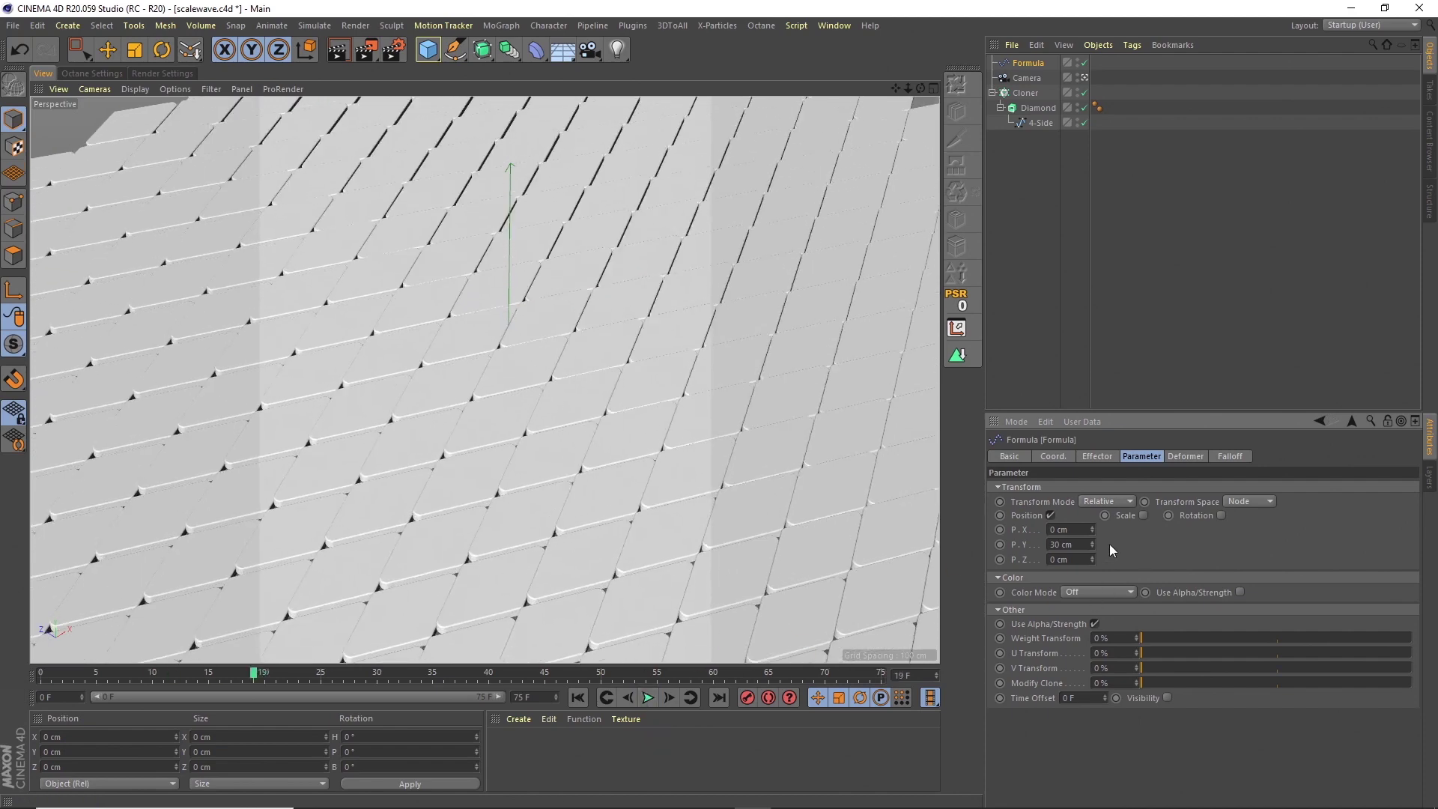
# In the Formula effector's Variables, set t - Project Time and f - Frequency to 0.5
pyautogui.click(1099, 458)
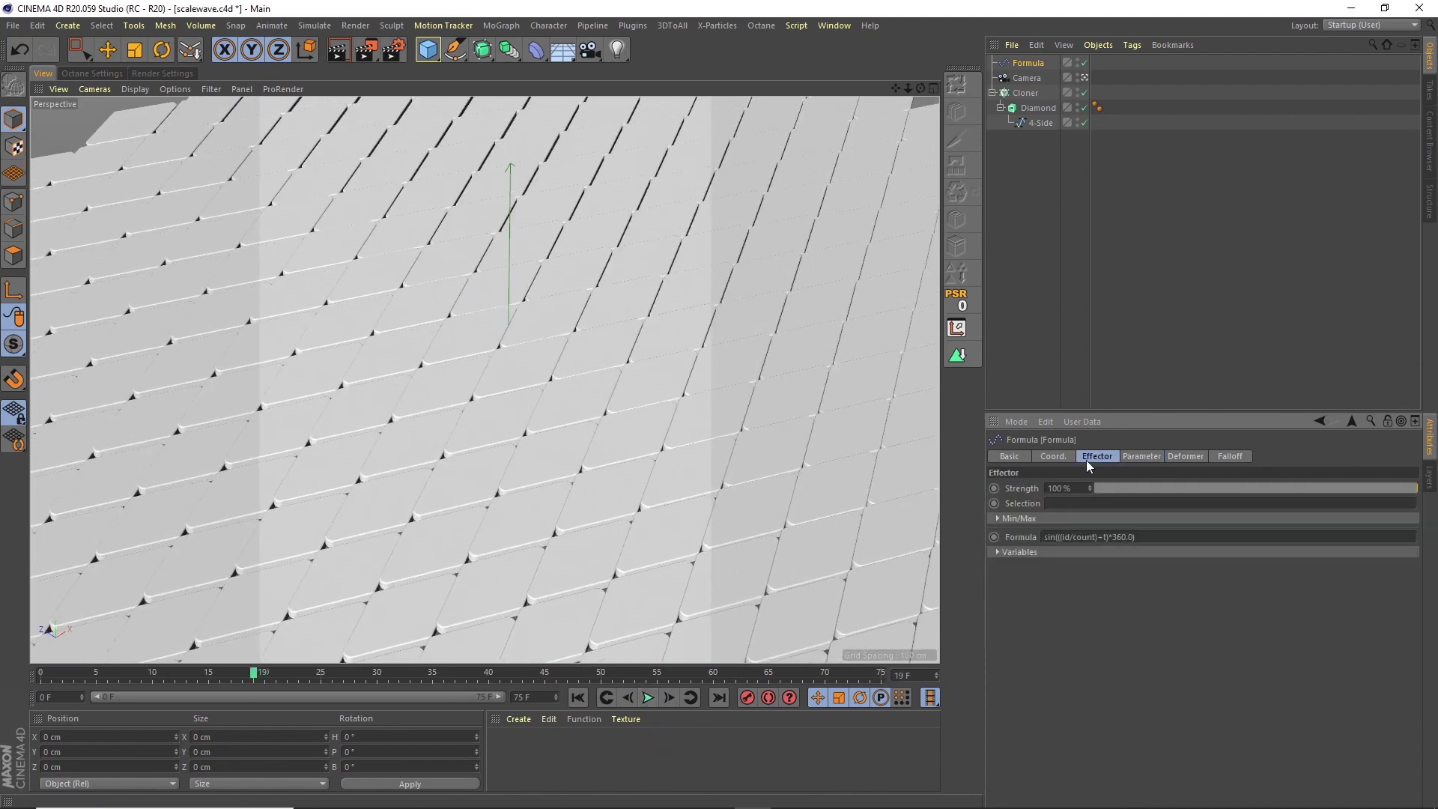
pyautogui.click(1023, 554)
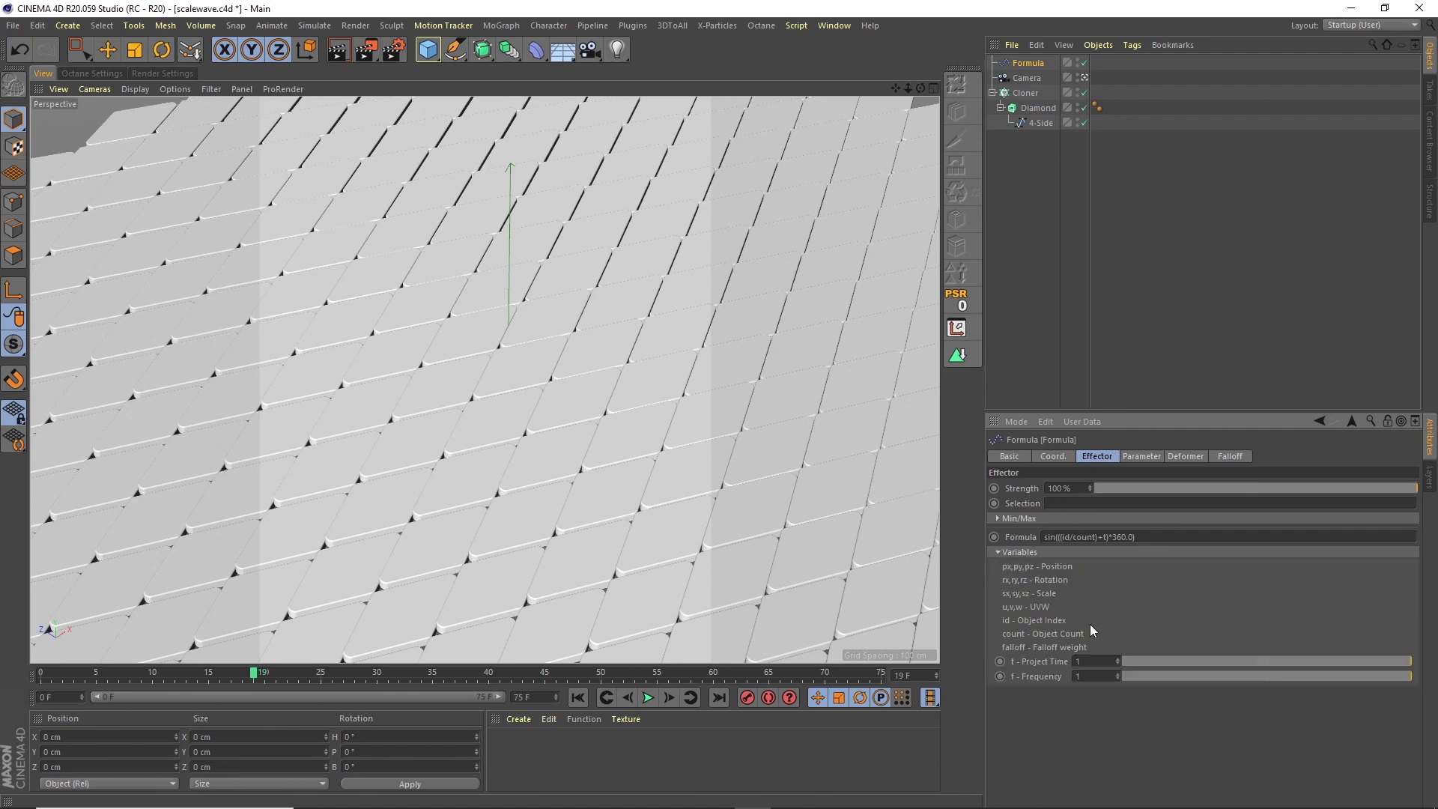
pyautogui.doubleClick(1092, 661)
pyautogui.write('.5')
pyautogui.press('Return')
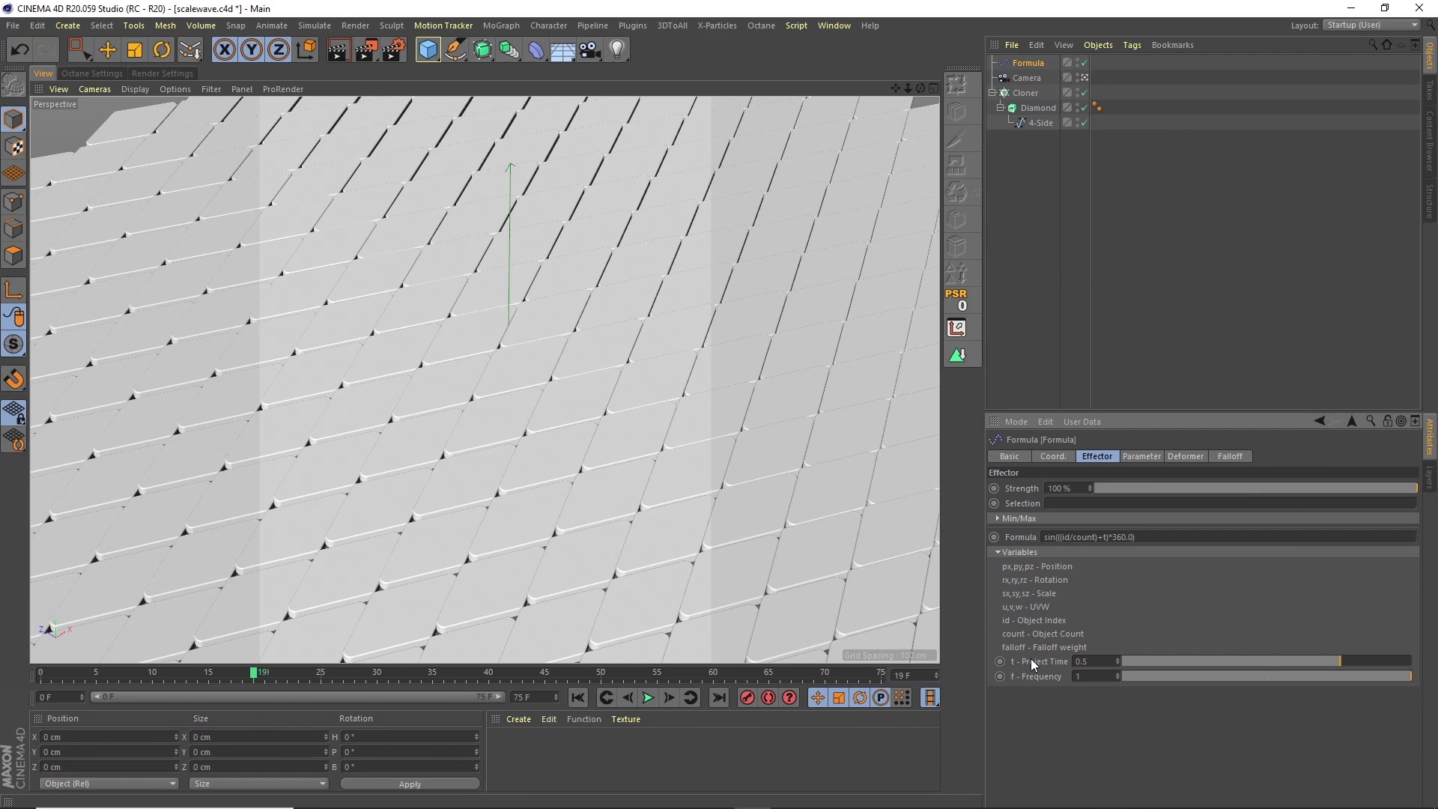
pyautogui.press('Tab')
pyautogui.write('.5')
pyautogui.press('Return')
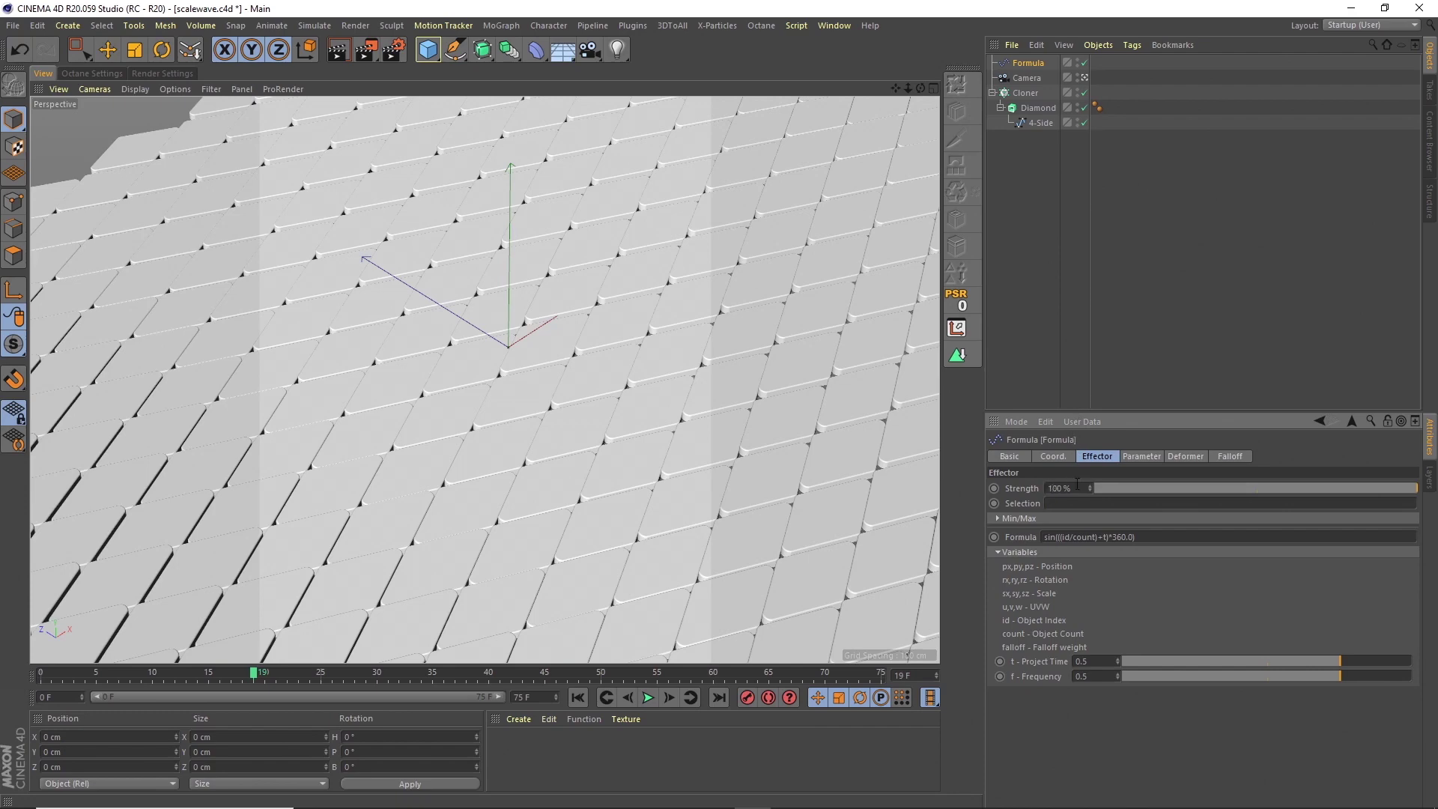
# In Project Settings, set Maximum Time and Preview Max Time to 100 F
pyautogui.click(36, 24)
pyautogui.click(68, 224)
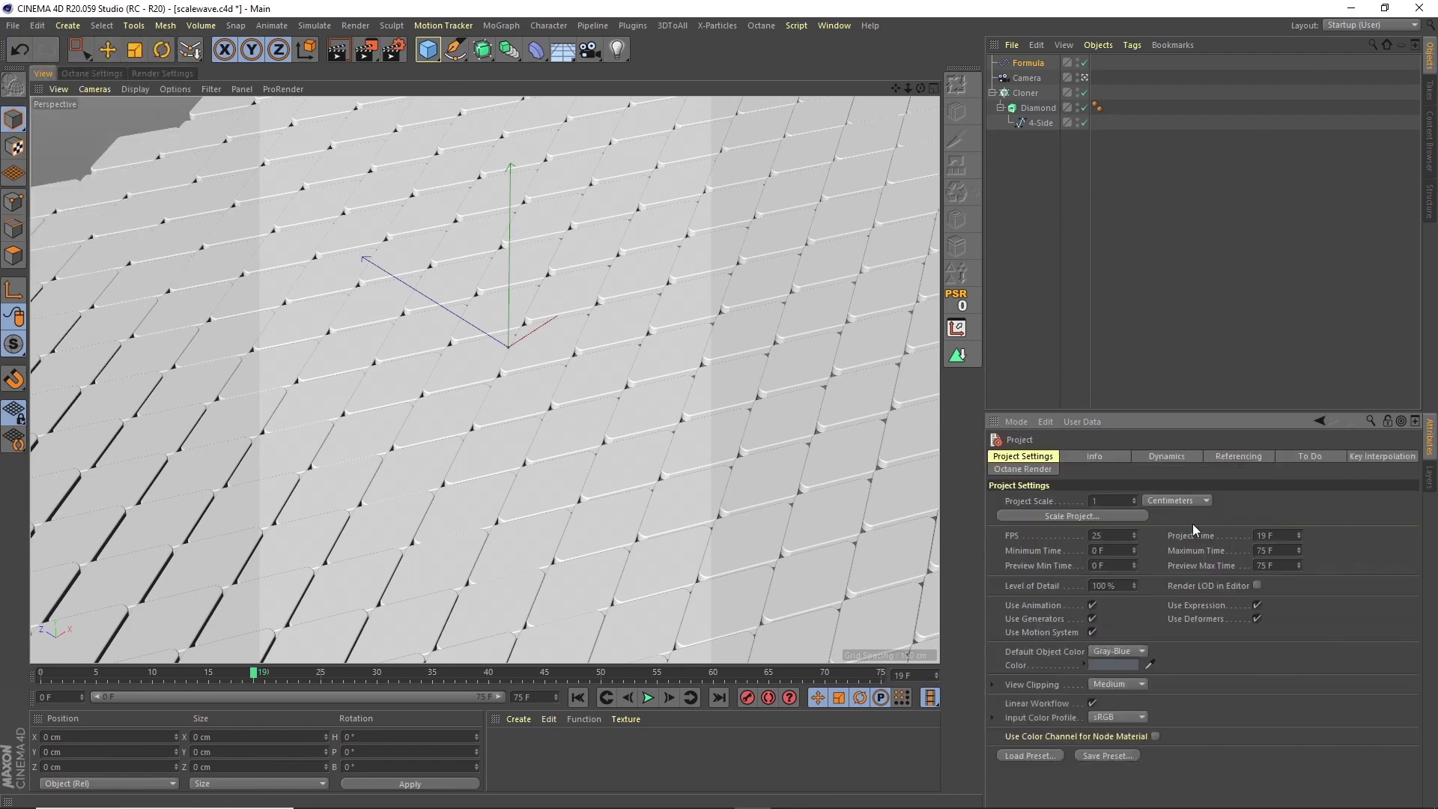
pyautogui.doubleClick(1266, 550)
pyautogui.write('1')
pyautogui.write('000')
pyautogui.press('Tab')
pyautogui.click(1299, 548)
pyautogui.click(1298, 547)
pyautogui.write('100')
pyautogui.press('Tab')
pyautogui.press('Tab')
pyautogui.write('100')
pyautogui.press('Tab')
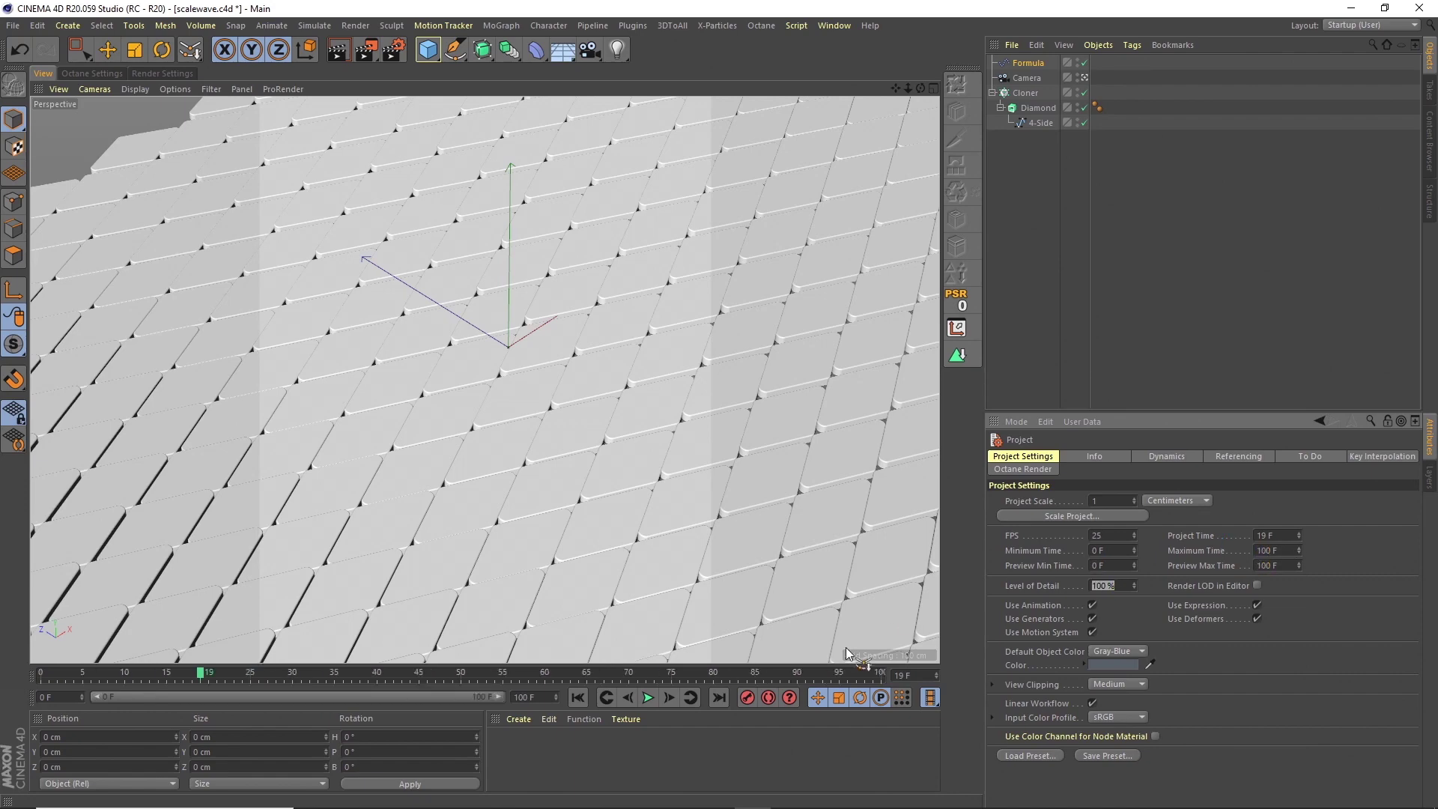
# Play the animation and compare frame 0 with frame 100 to check the loop
pyautogui.click(649, 698)
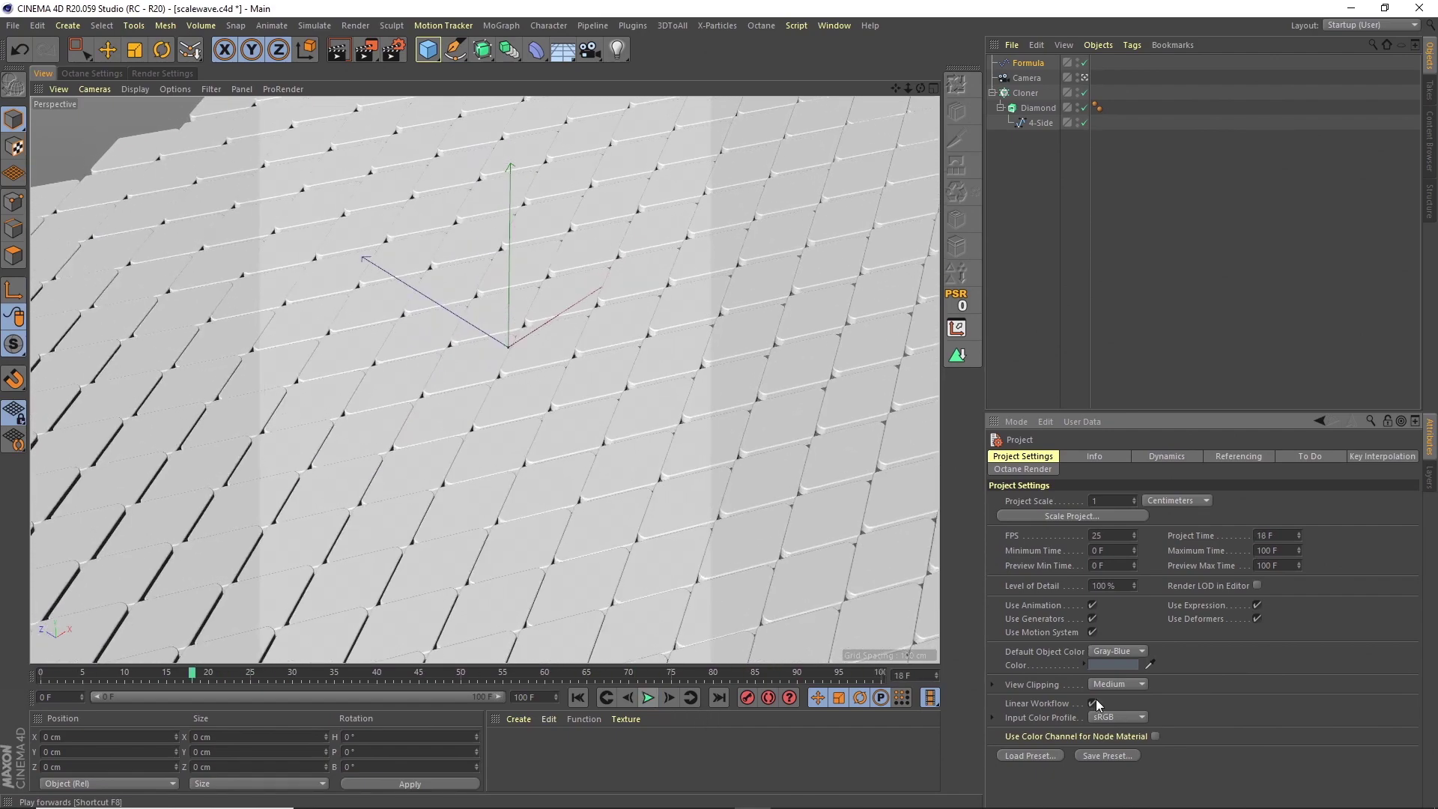
pyautogui.click(902, 674)
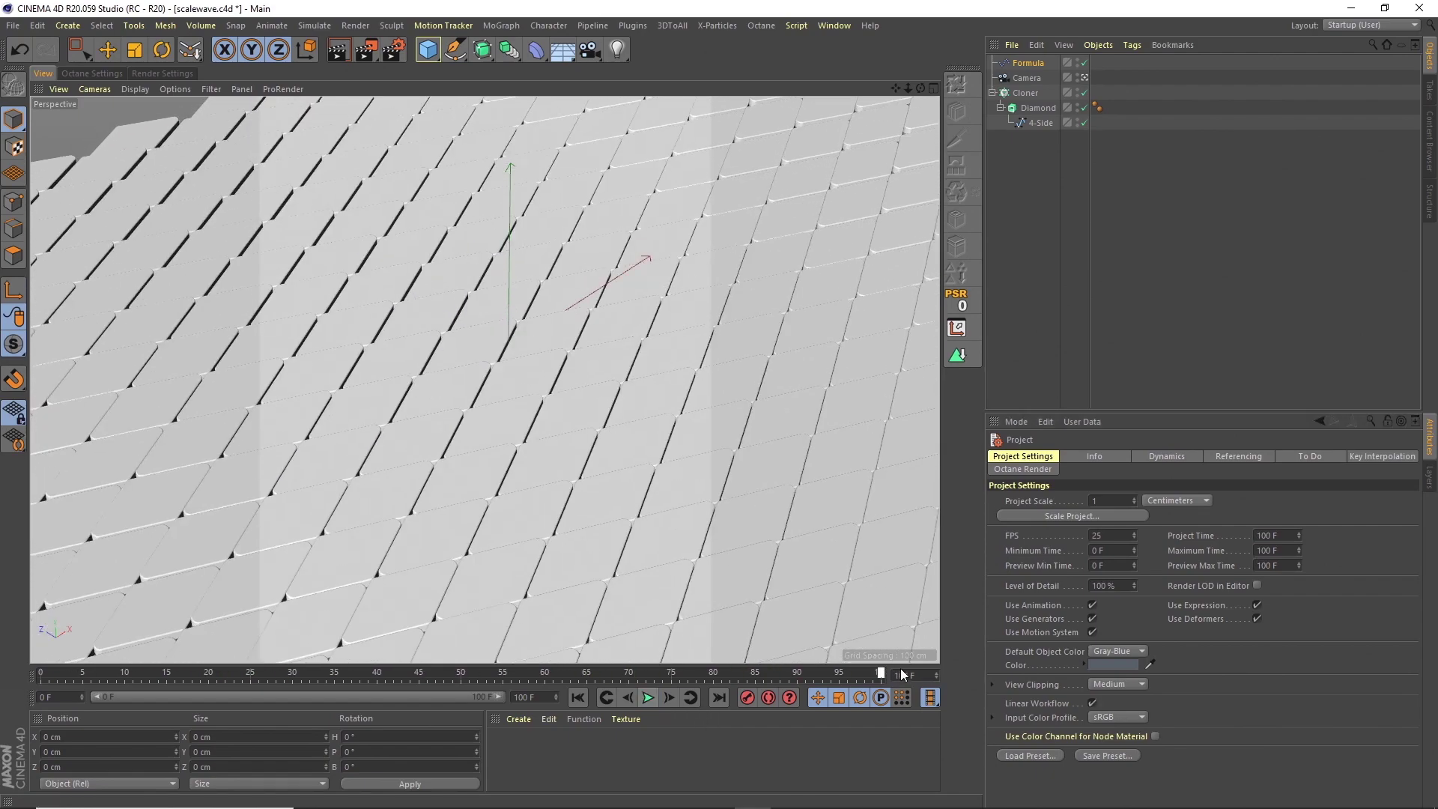
pyautogui.click(40, 678)
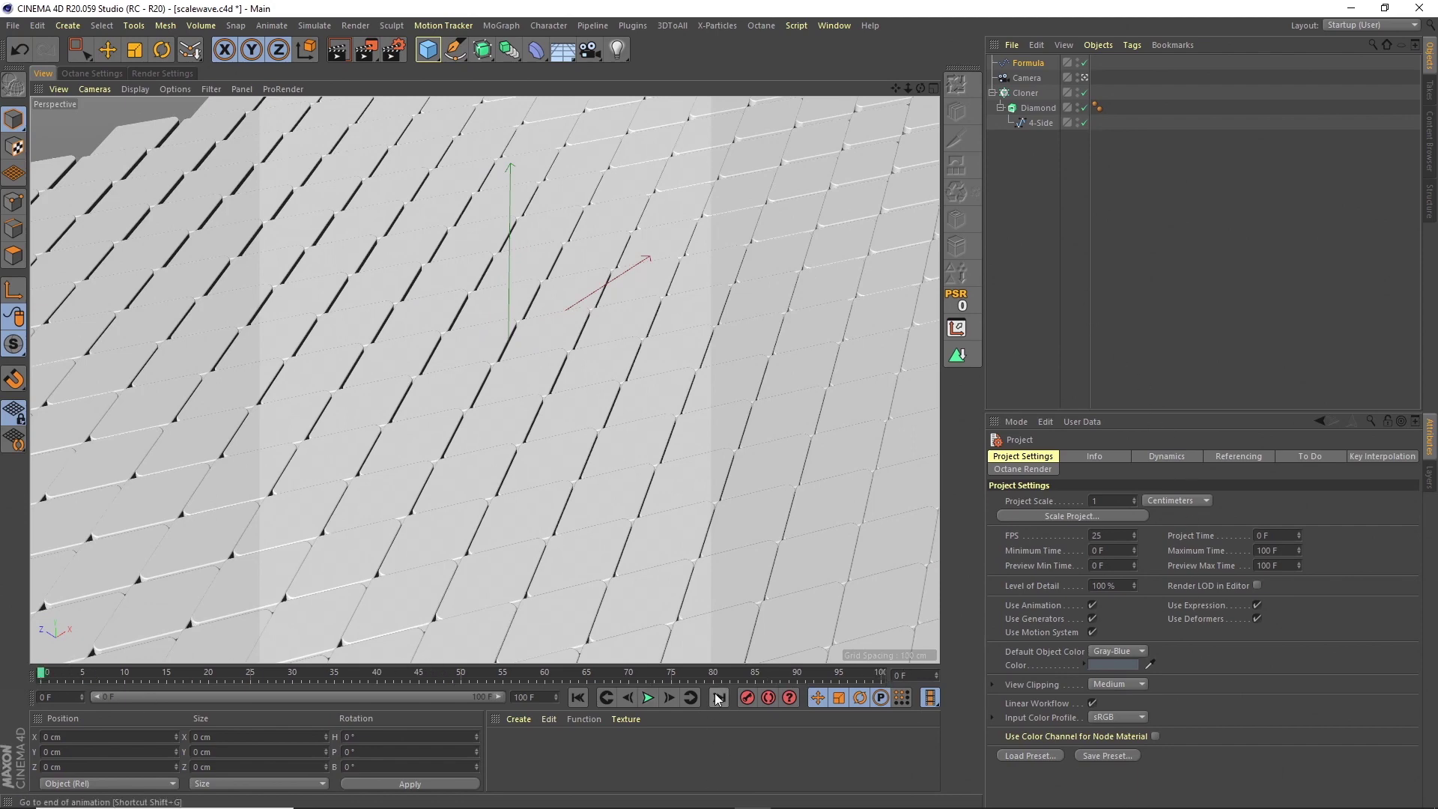
pyautogui.click(883, 678)
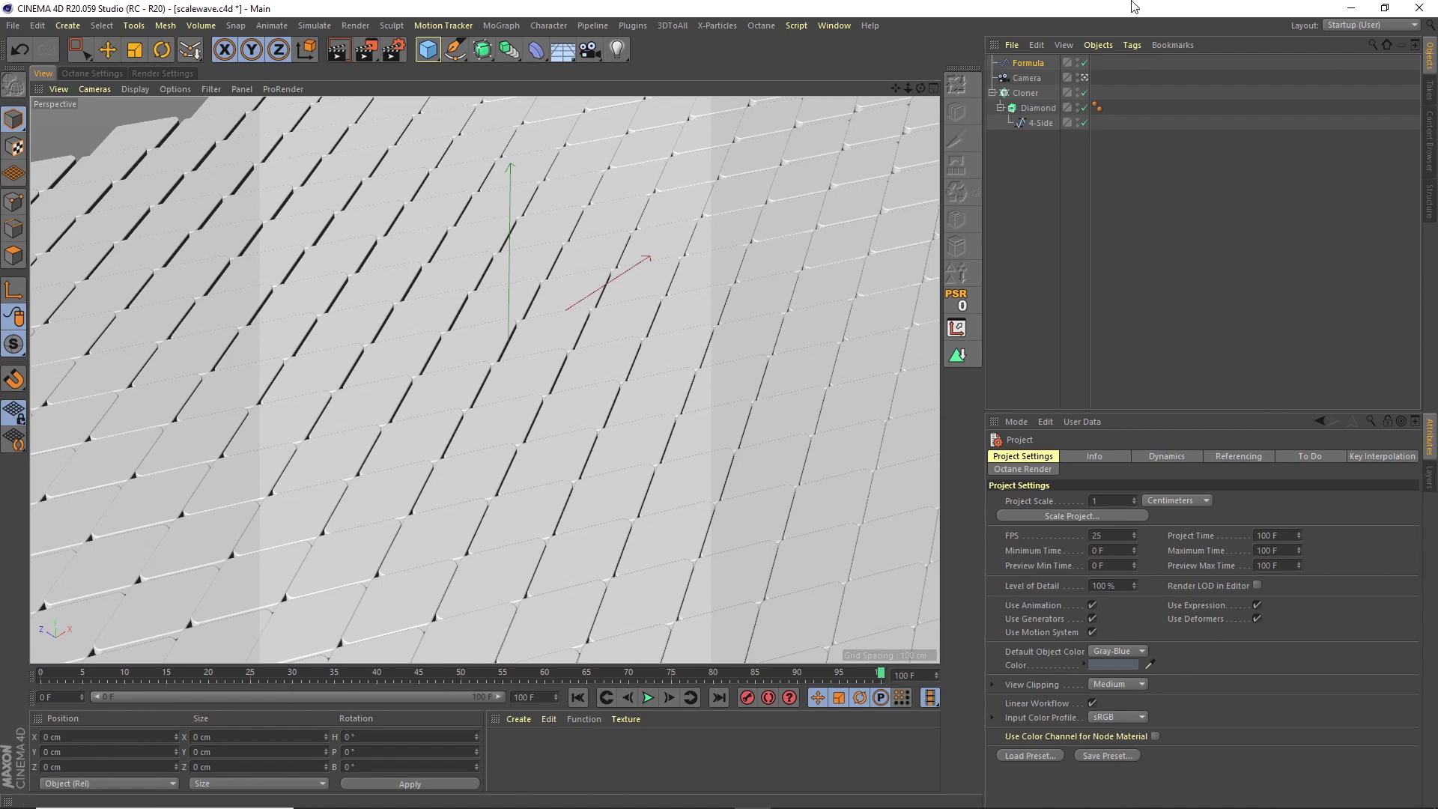
# Enable Rotation on the Formula effector's Parameter tab, set R.B to 10°, and play
pyautogui.click(1026, 64)
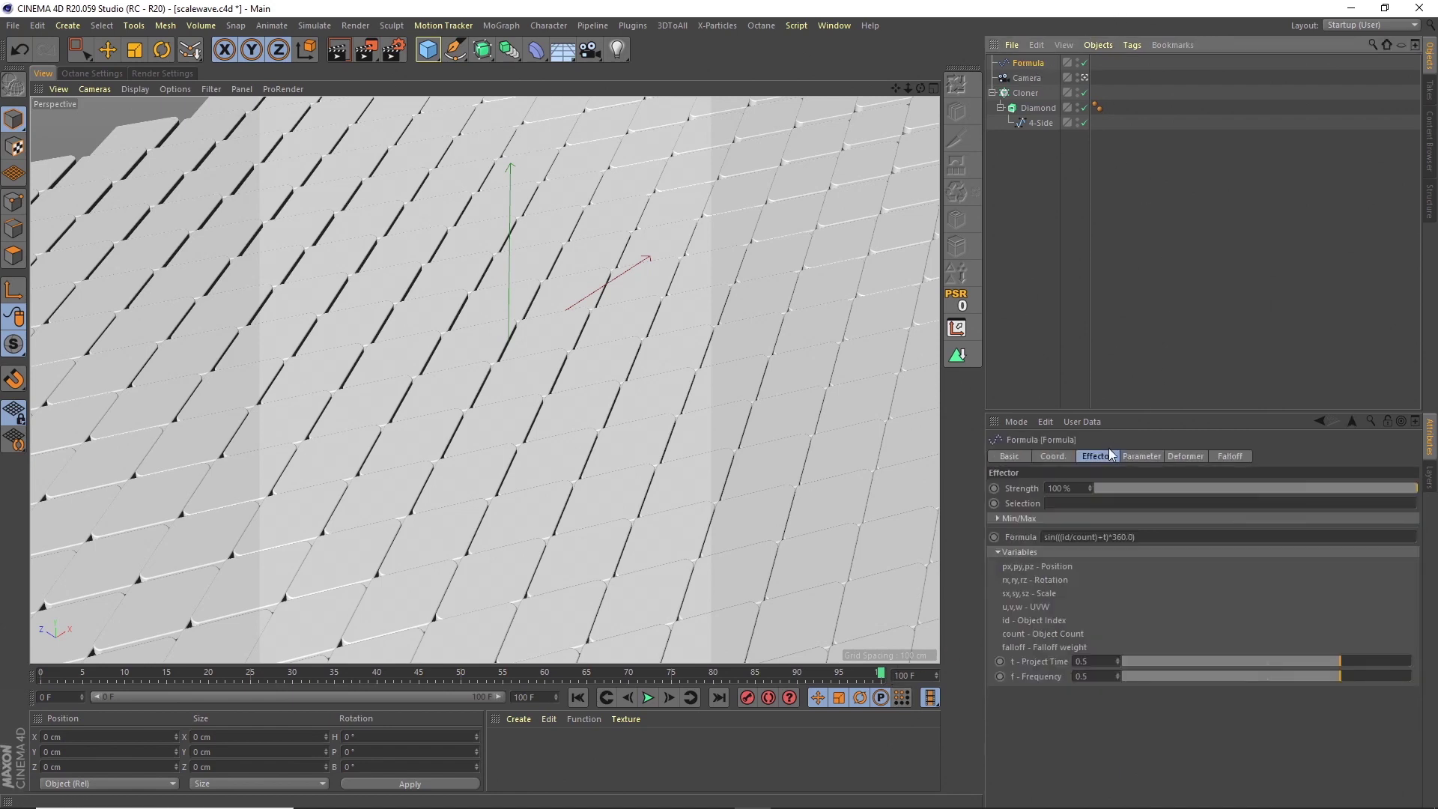
pyautogui.click(1134, 459)
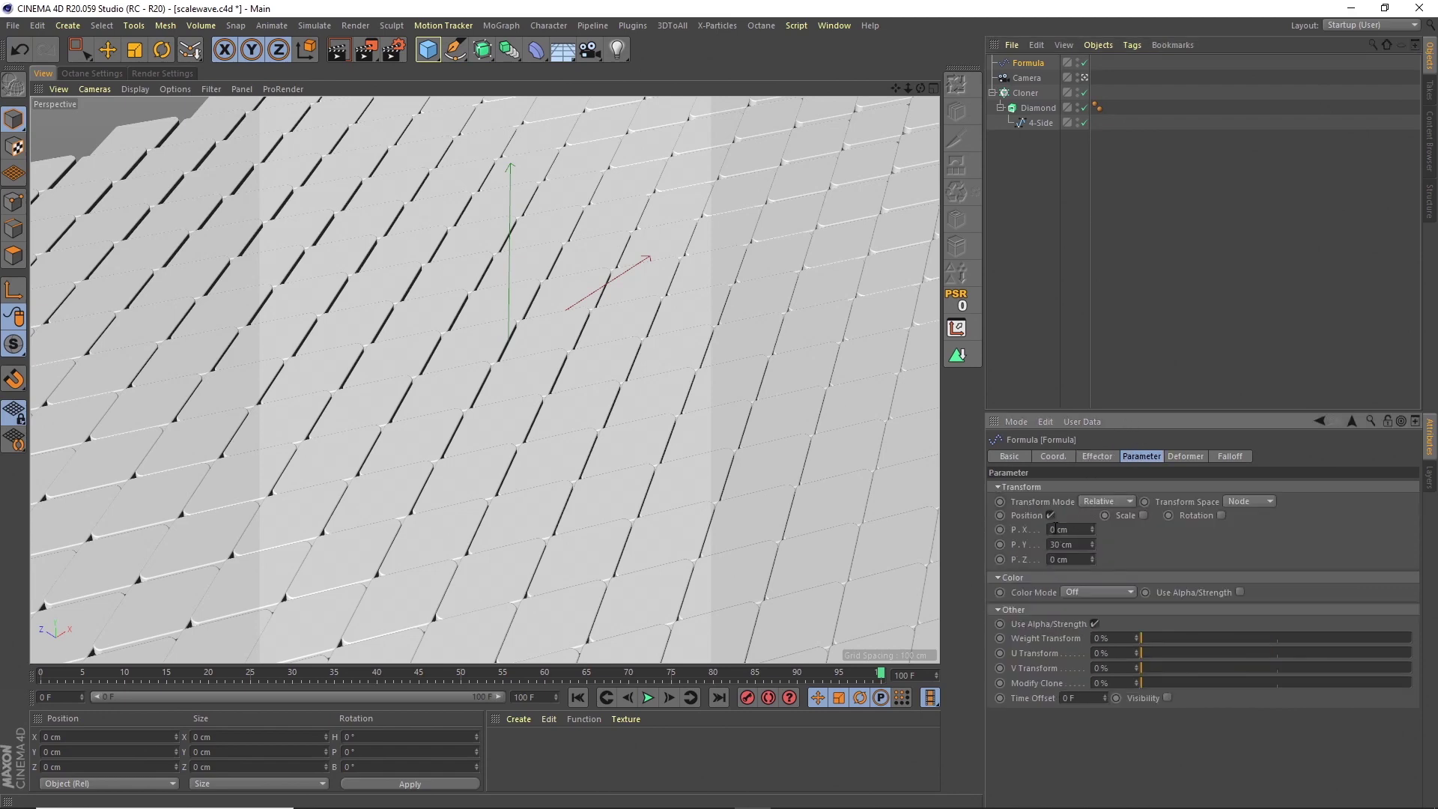
pyautogui.doubleClick(1066, 544)
pyautogui.click(1211, 517)
pyautogui.click(1221, 517)
pyautogui.doubleClick(1221, 559)
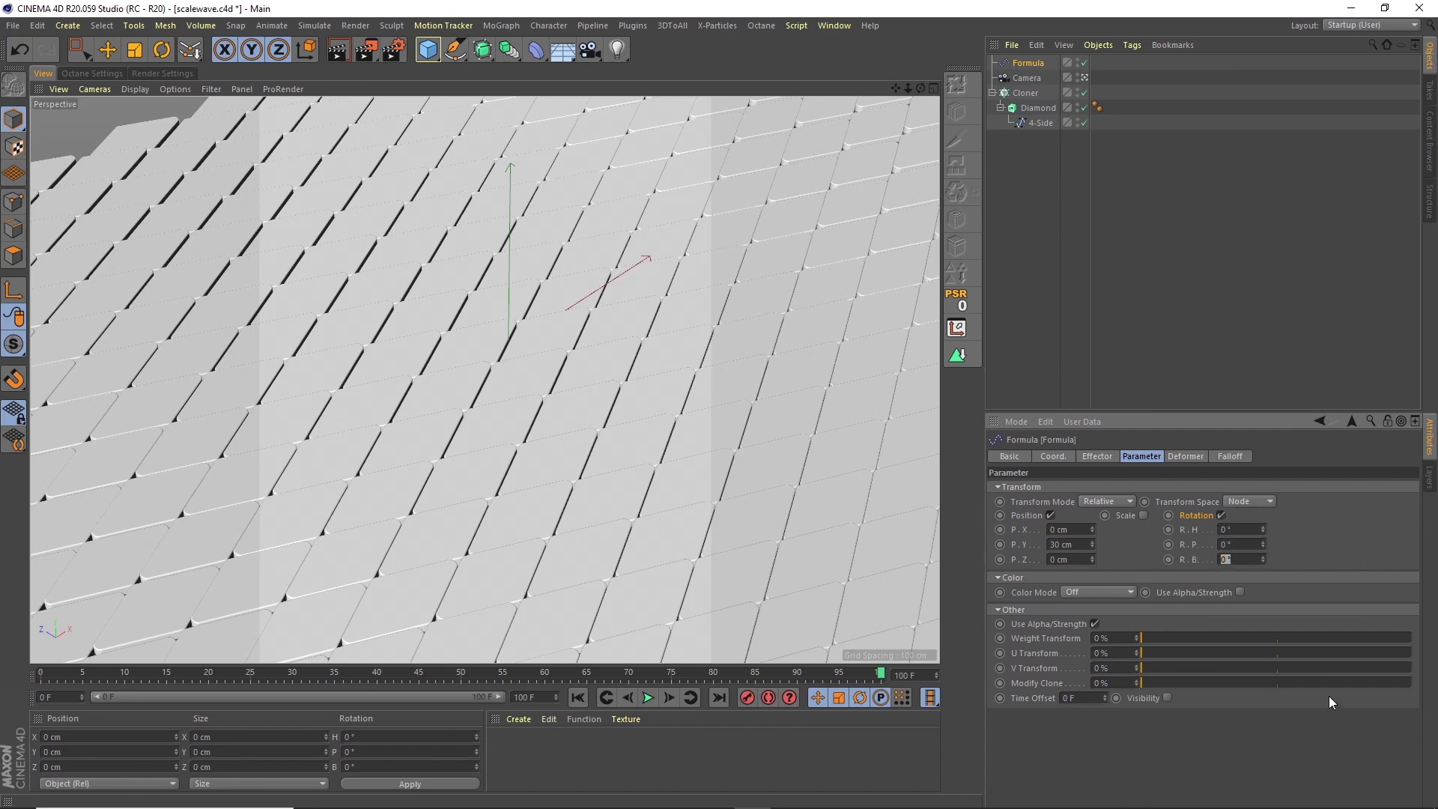
pyautogui.write('10')
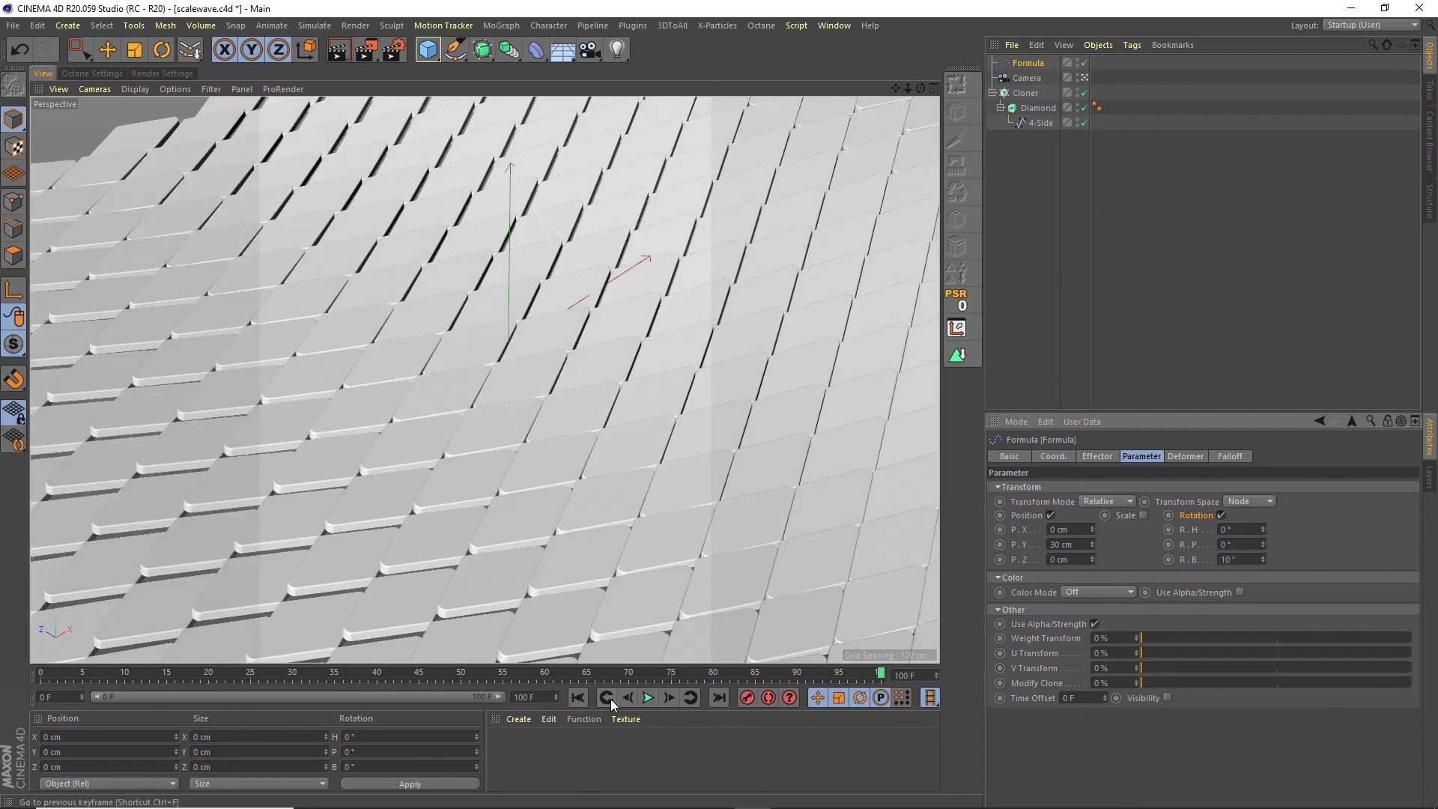
pyautogui.click(649, 698)
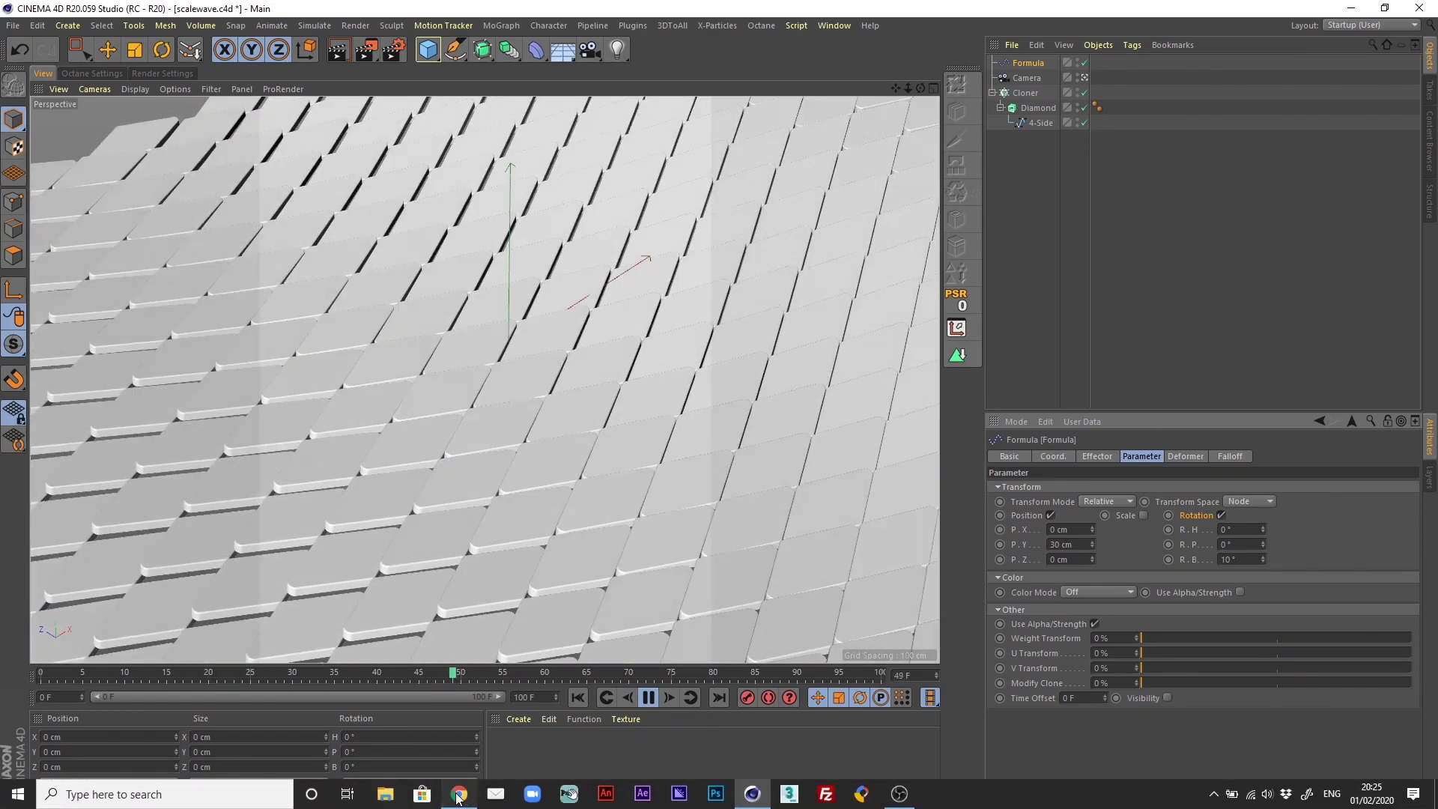
# Bring the Chrome window with the copper-tile Instagram reference post to the front
pyautogui.click(459, 793)
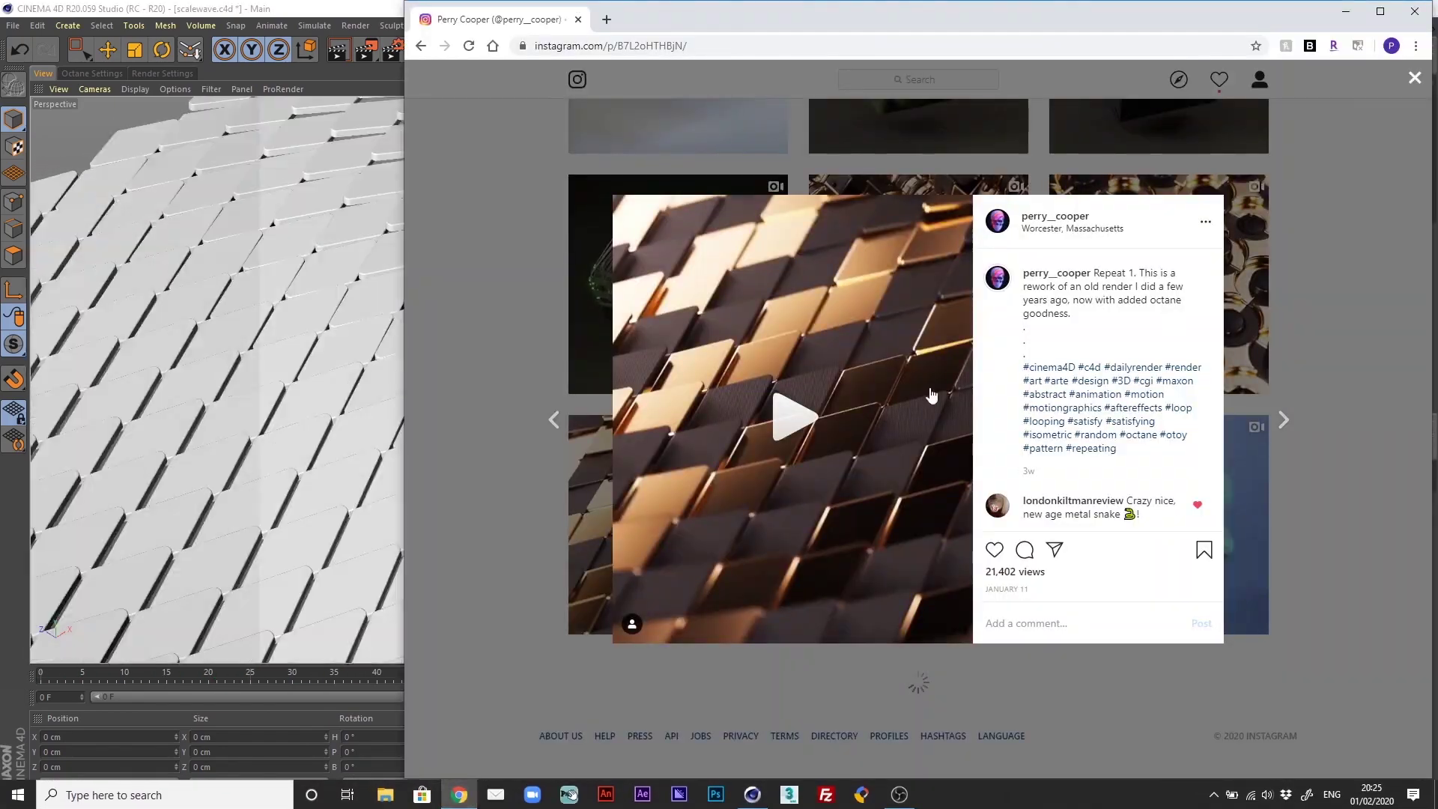